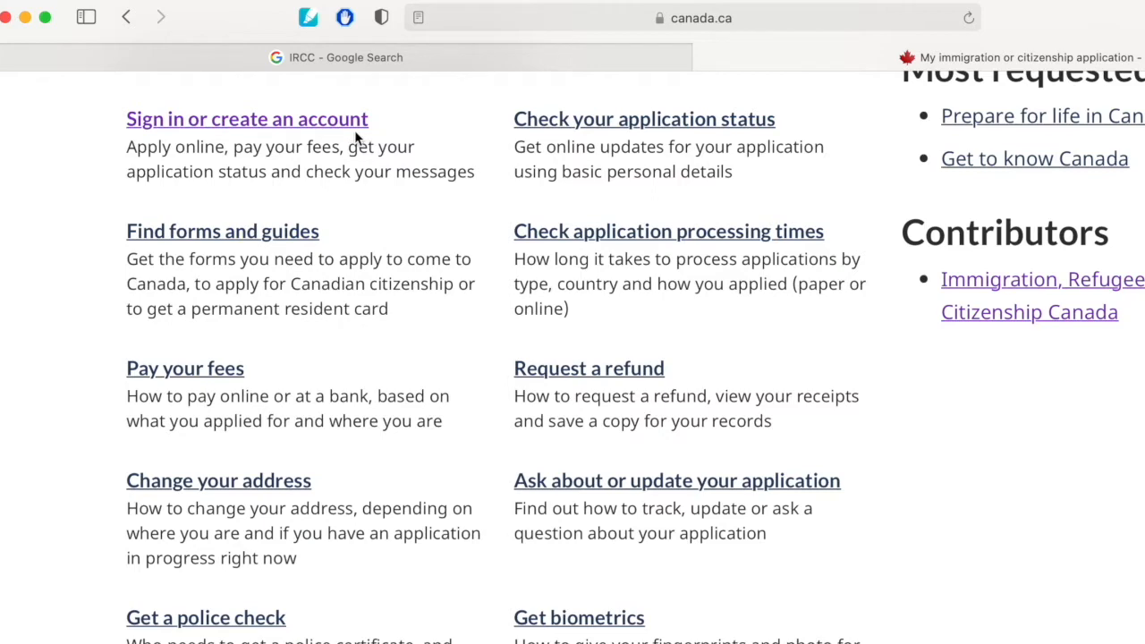
Open the IRCC secure account sign-in page and choose to sign in with a Sign-In Partner.
{"action": "left_click", "coordinate": [361, 119]}
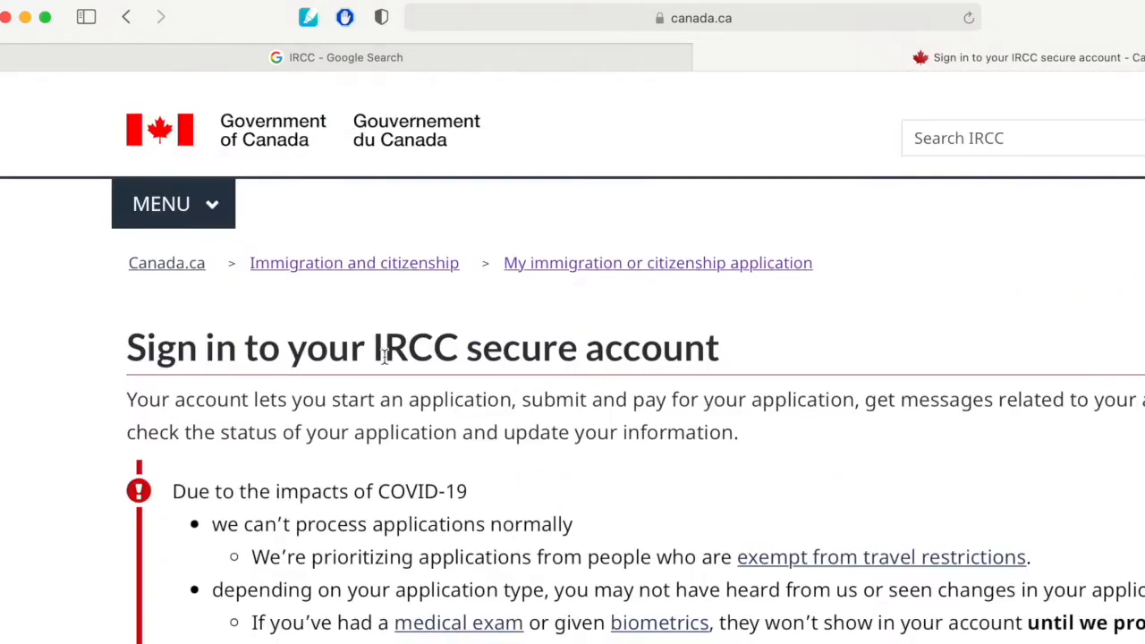
{"action": "scroll", "coordinate": [383, 349], "scroll_direction": "down", "scroll_amount": 10}
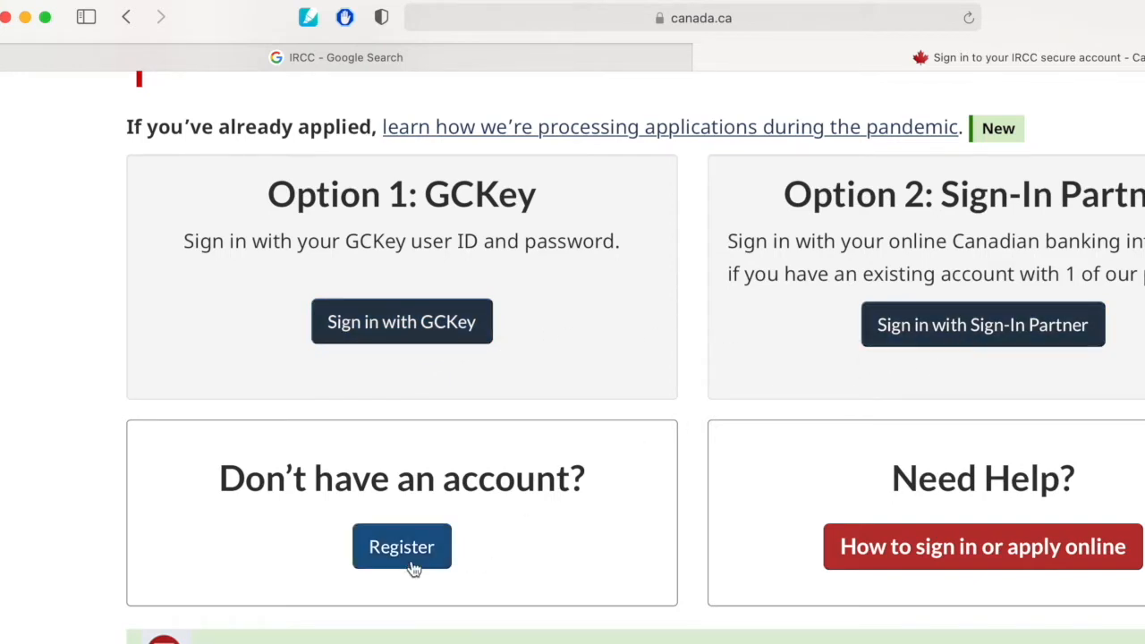
{"action": "left_click", "coordinate": [1056, 319]}
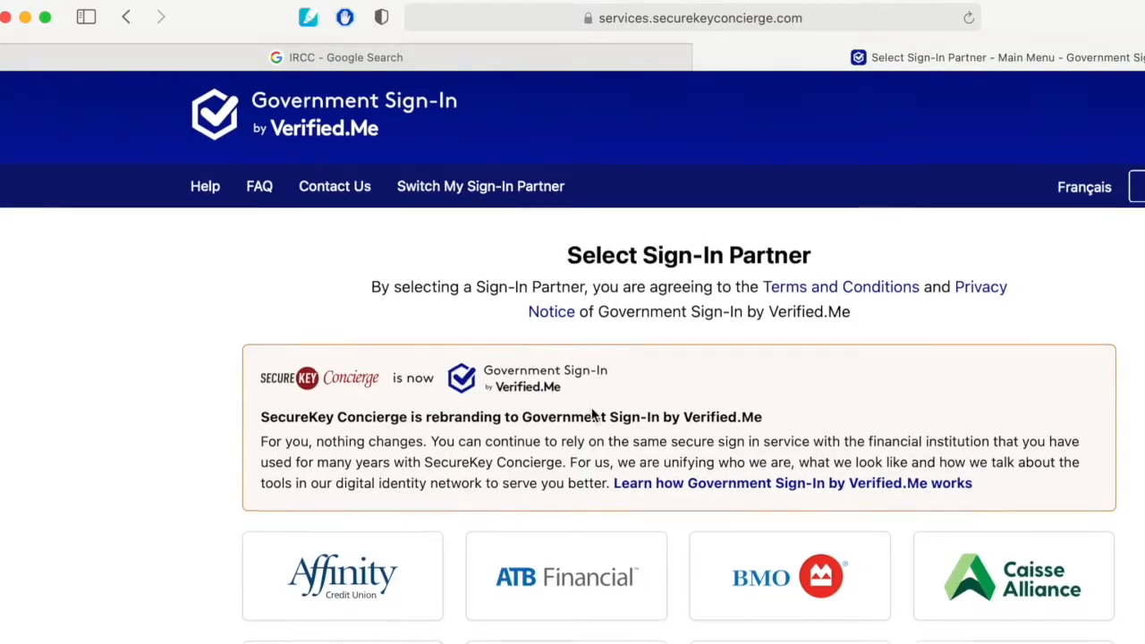
Select Scotiabank as the sign-in partner to reach its banking sign-in page.
{"action": "scroll", "coordinate": [593, 413], "scroll_direction": "down", "scroll_amount": 7}
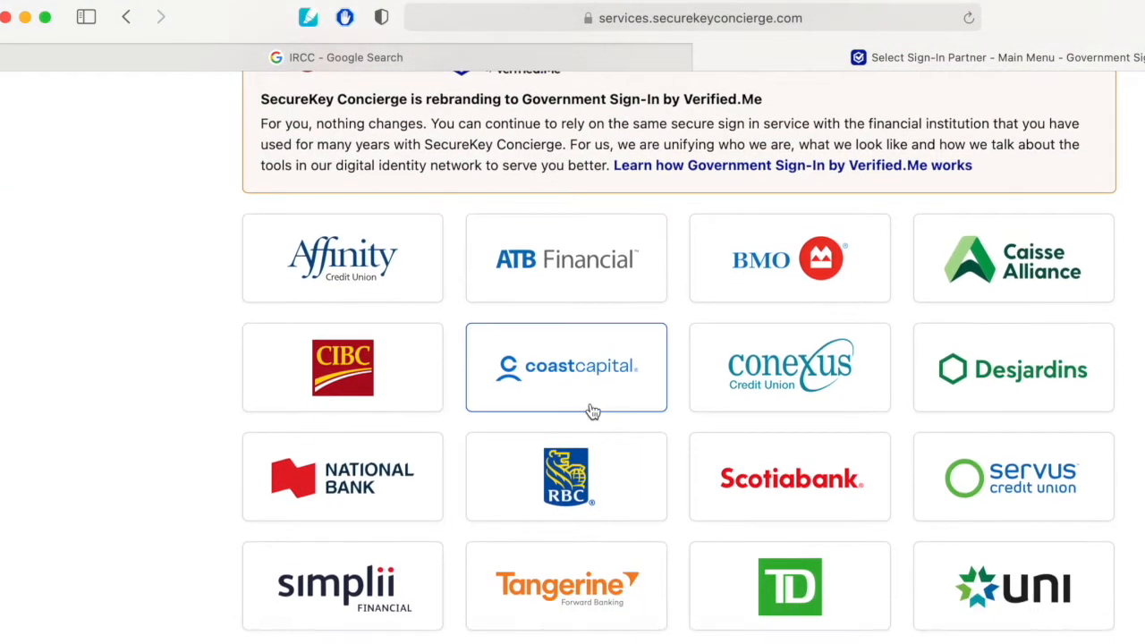
{"action": "left_click", "coordinate": [801, 497]}
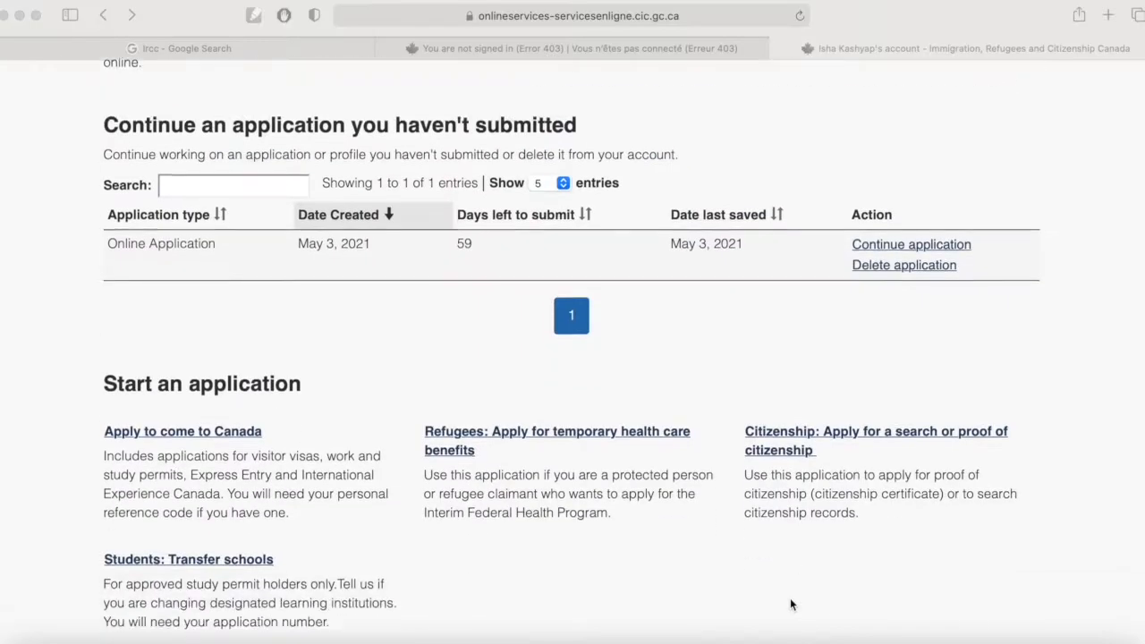
{"action": "scroll", "coordinate": [790, 598], "scroll_direction": "down", "scroll_amount": 5}
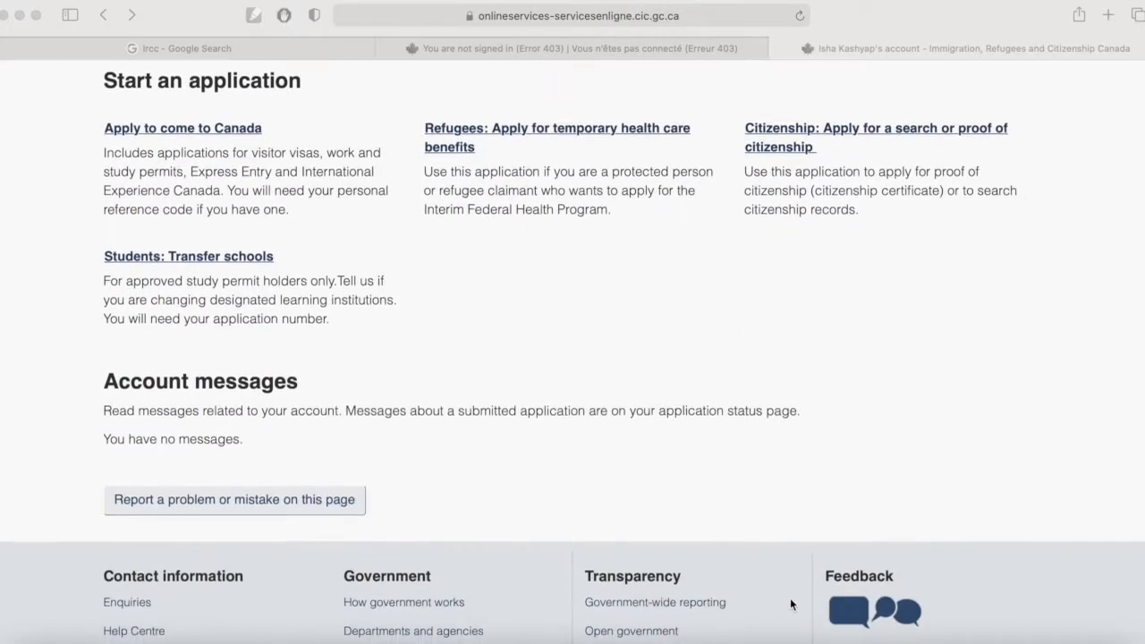
Continue the unsubmitted online application listed in the account.
{"action": "scroll", "coordinate": [790, 598], "scroll_direction": "up", "scroll_amount": 3}
{"action": "scroll", "coordinate": [790, 598], "scroll_direction": "up", "scroll_amount": 3}
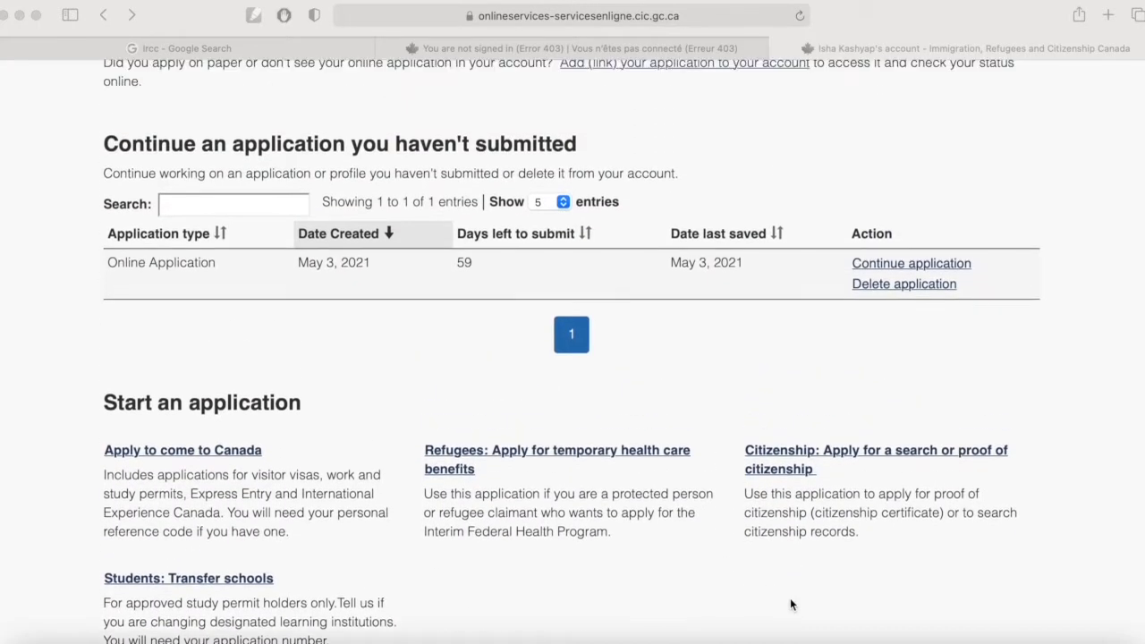
{"action": "left_click", "coordinate": [918, 264]}
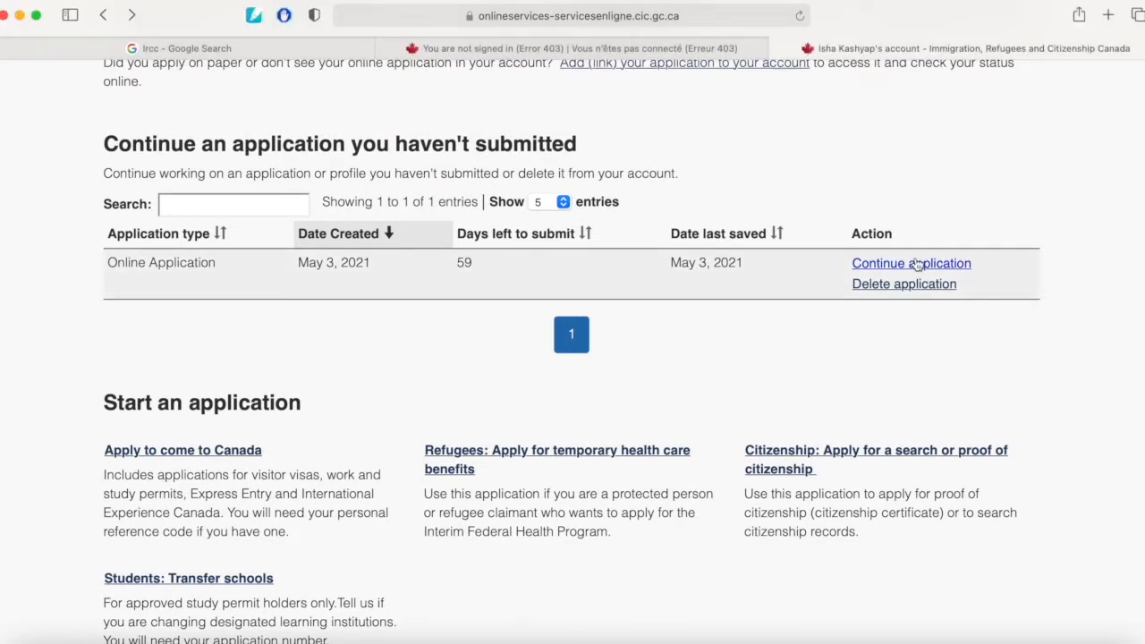
{"action": "left_click", "coordinate": [917, 263]}
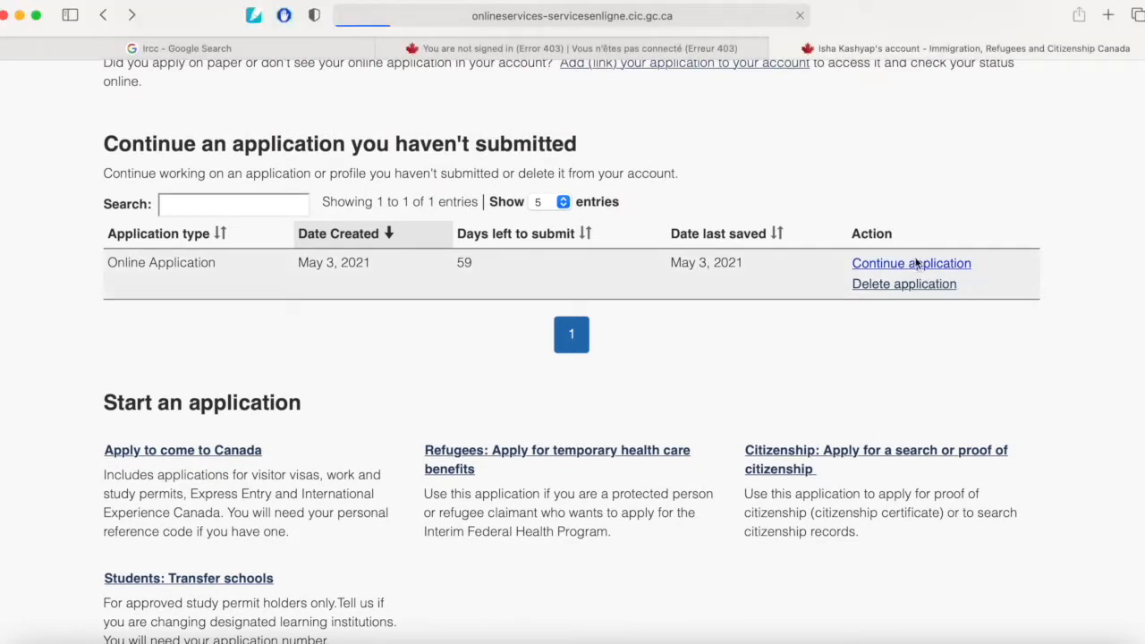
Scroll through and review all the questionnaire answers on the Review your answers page.
{"action": "scroll", "coordinate": [847, 283], "scroll_direction": "down", "scroll_amount": 10}
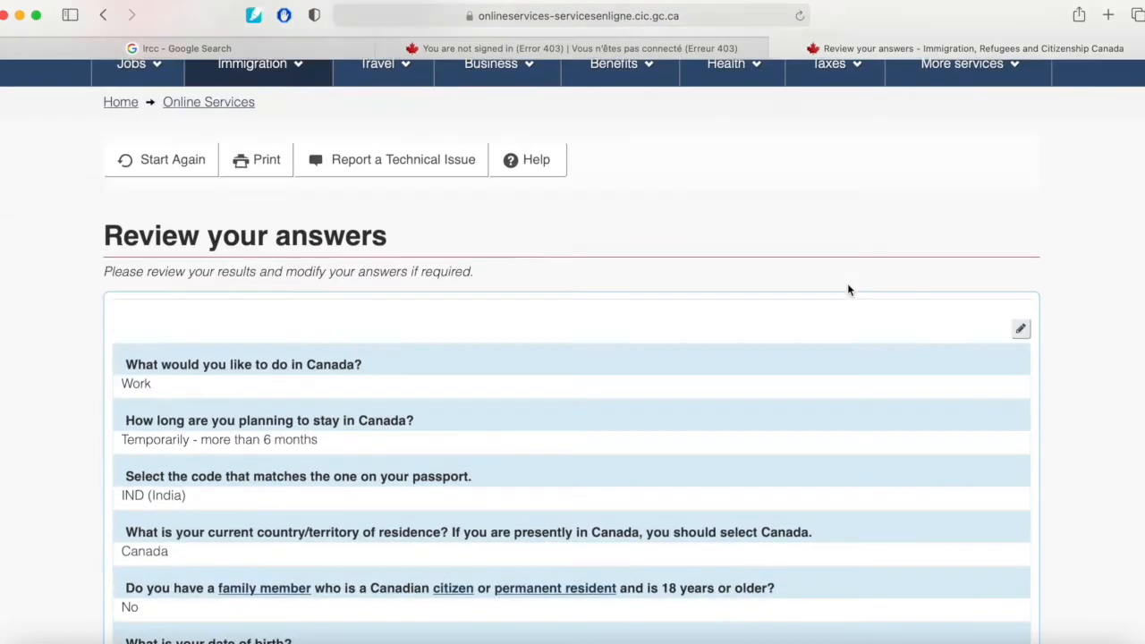
{"action": "scroll", "coordinate": [850, 290], "scroll_direction": "up", "scroll_amount": 10}
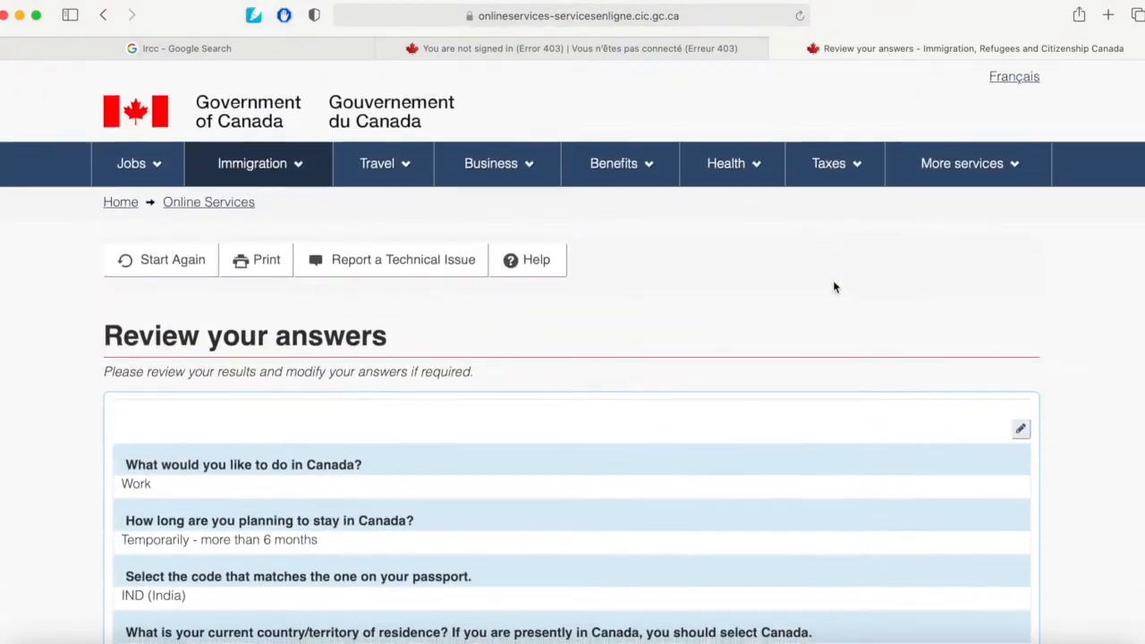
{"action": "scroll", "coordinate": [367, 447], "scroll_direction": "down", "scroll_amount": 1}
{"action": "scroll", "coordinate": [367, 445], "scroll_direction": "down", "scroll_amount": 1}
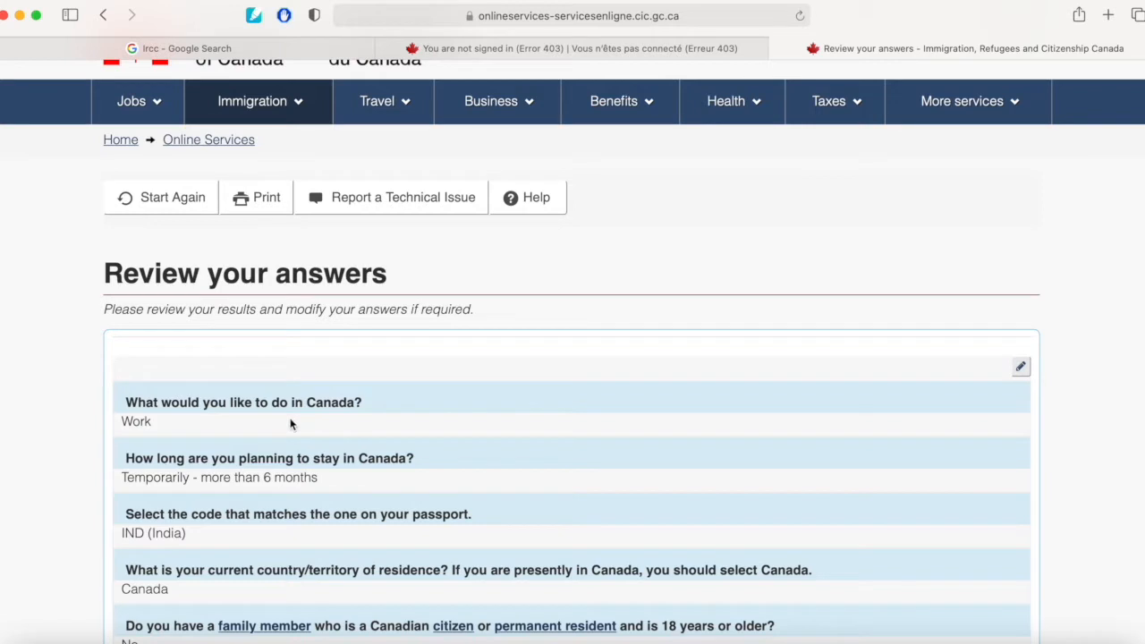
{"action": "scroll", "coordinate": [290, 424], "scroll_direction": "down", "scroll_amount": 4}
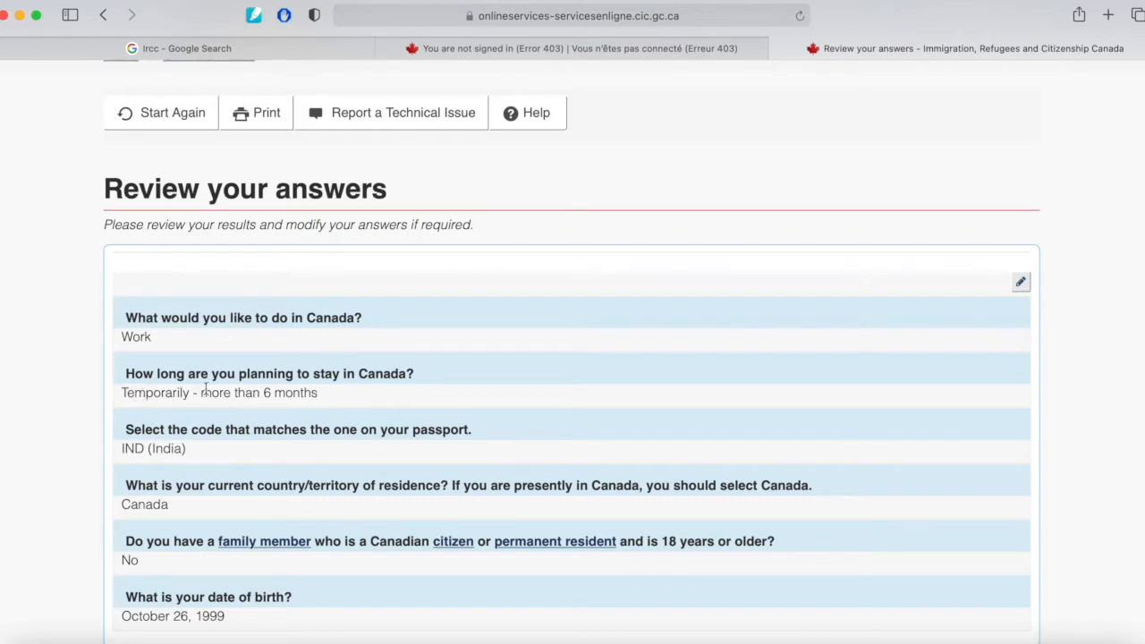
{"action": "scroll", "coordinate": [293, 387], "scroll_direction": "down", "scroll_amount": 2}
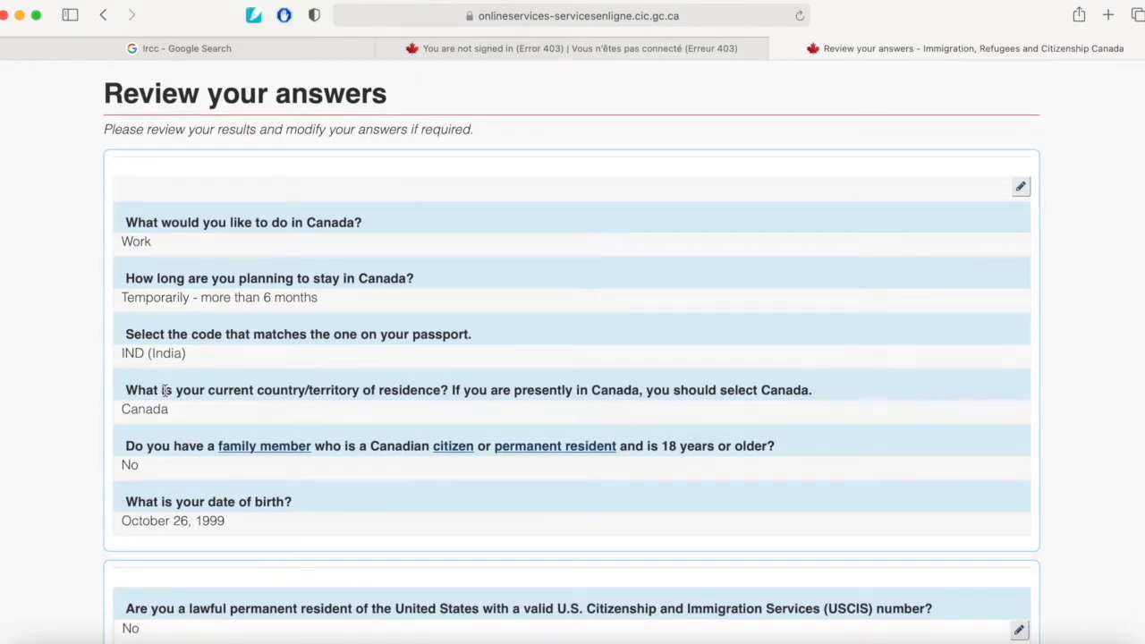
{"action": "scroll", "coordinate": [165, 391], "scroll_direction": "down", "scroll_amount": 2}
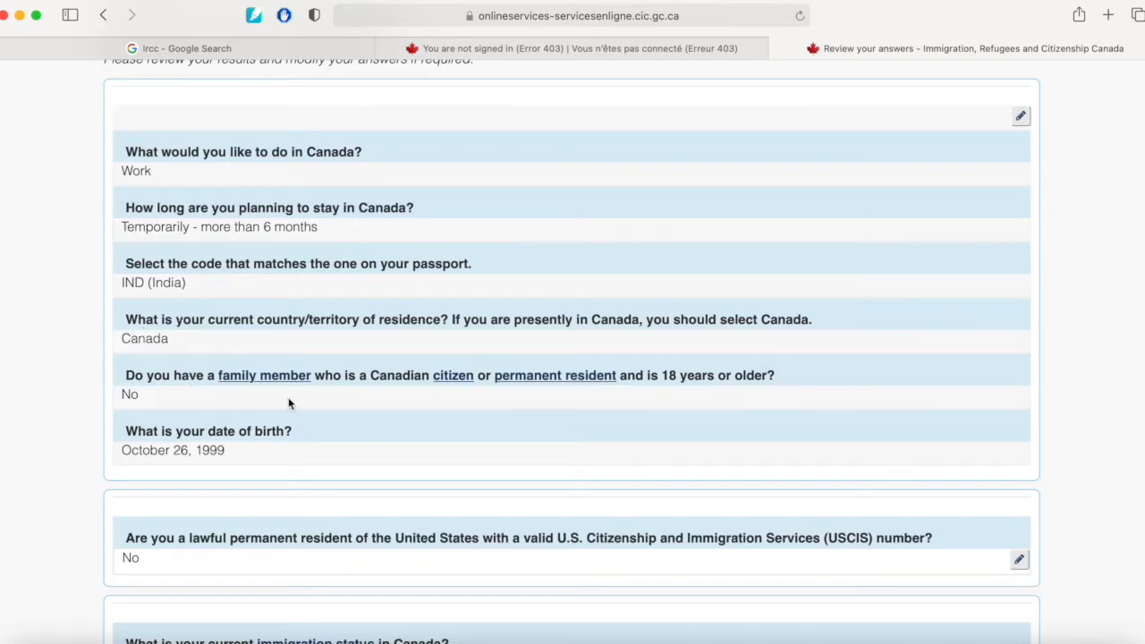
{"action": "scroll", "coordinate": [289, 402], "scroll_direction": "down", "scroll_amount": 1}
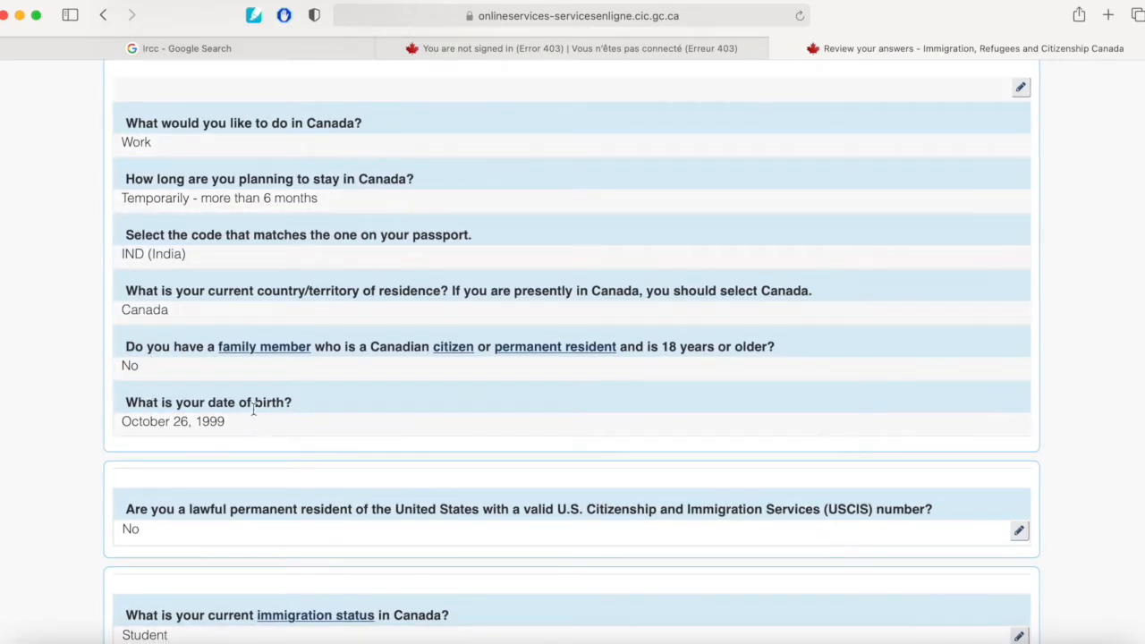
{"action": "scroll", "coordinate": [157, 393], "scroll_direction": "down", "scroll_amount": 5}
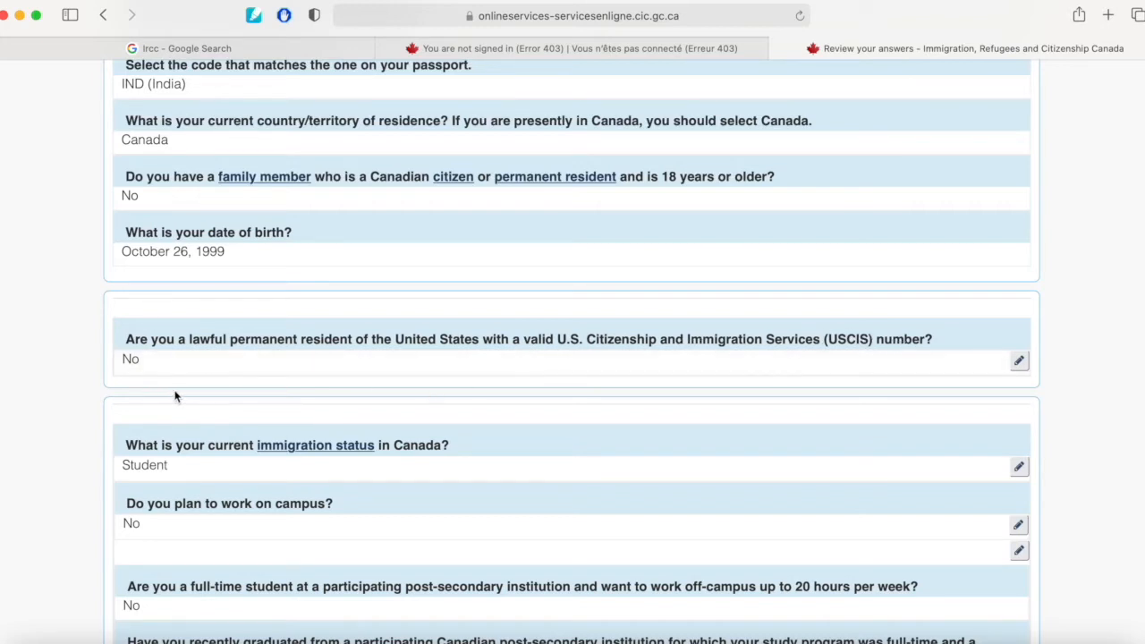
{"action": "scroll", "coordinate": [262, 468], "scroll_direction": "down", "scroll_amount": 2}
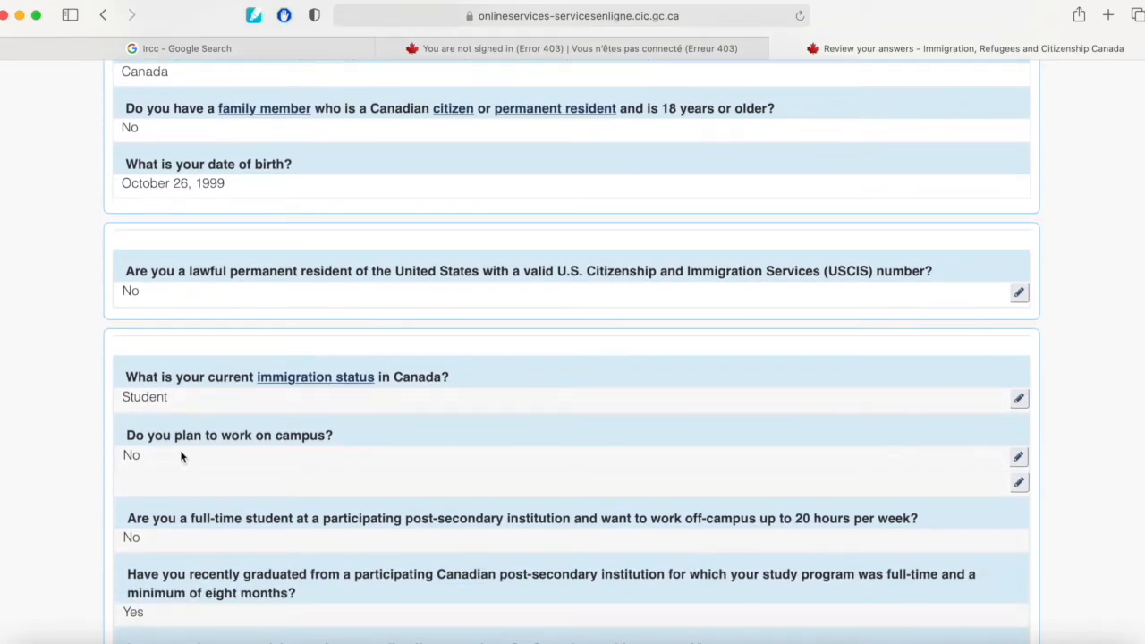
{"action": "scroll", "coordinate": [281, 453], "scroll_direction": "down", "scroll_amount": 2}
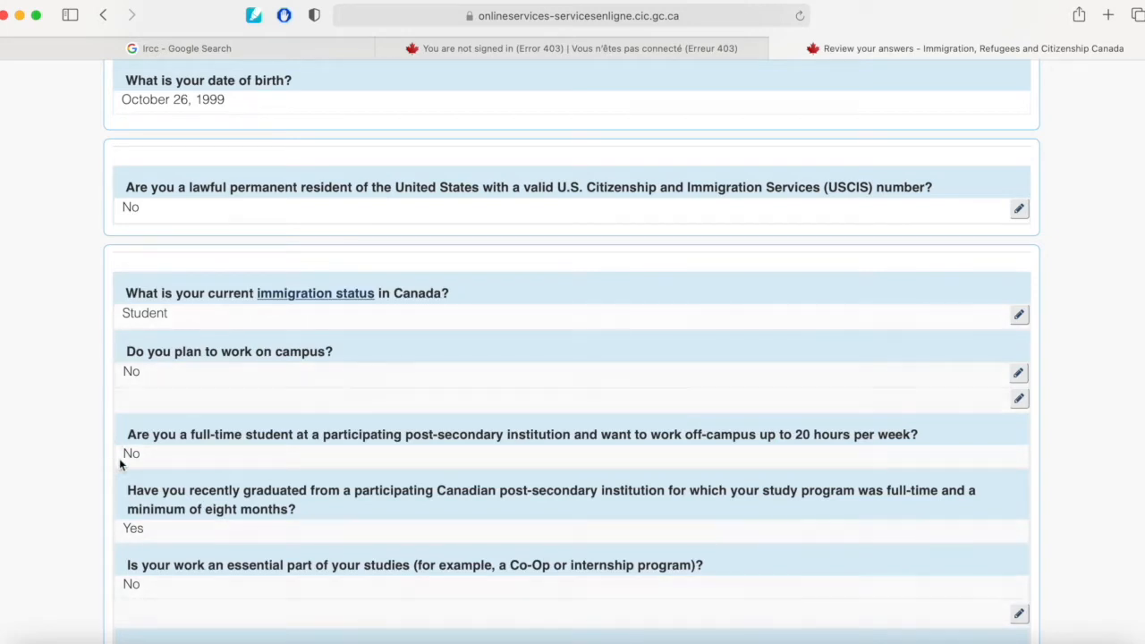
{"action": "scroll", "coordinate": [122, 464], "scroll_direction": "down", "scroll_amount": 1}
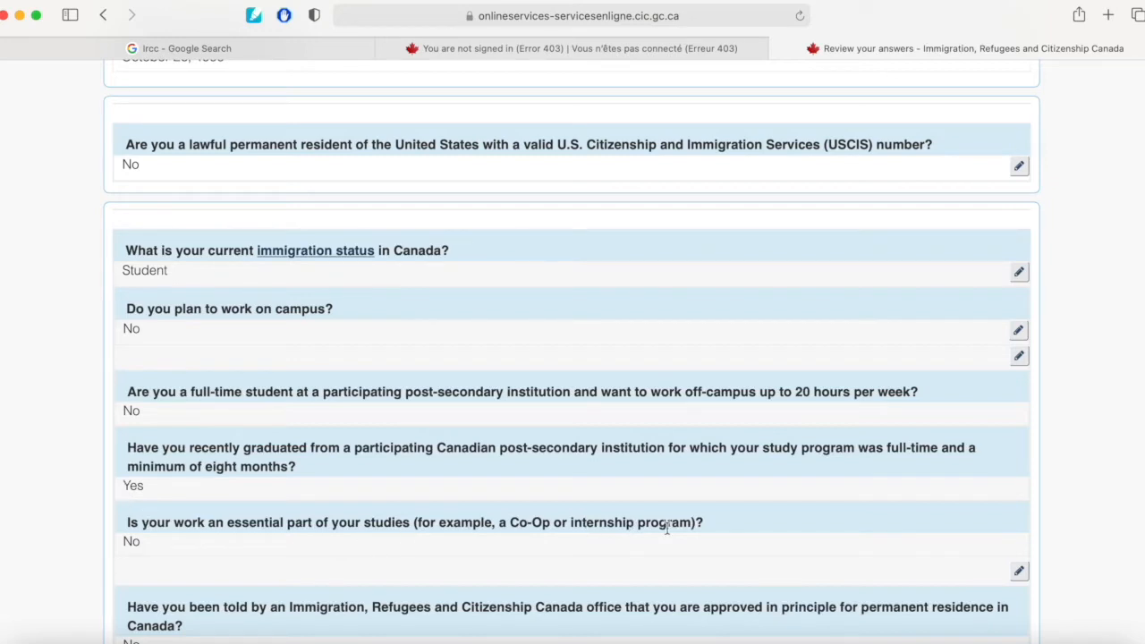
{"action": "scroll", "coordinate": [667, 528], "scroll_direction": "down", "scroll_amount": 3}
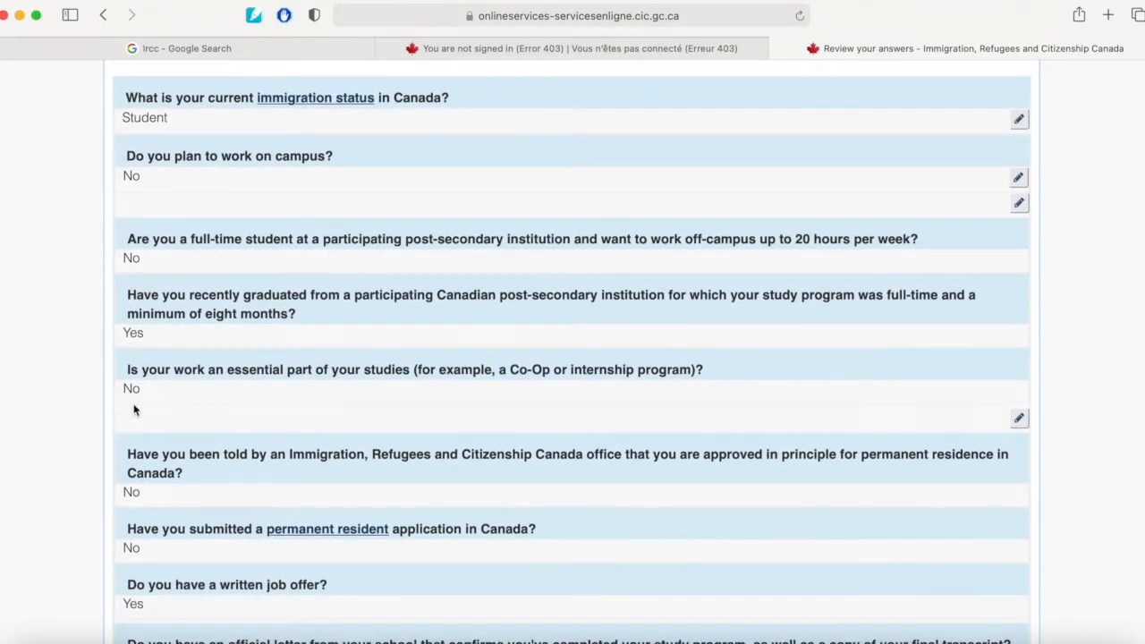
{"action": "scroll", "coordinate": [140, 402], "scroll_direction": "down", "scroll_amount": 2}
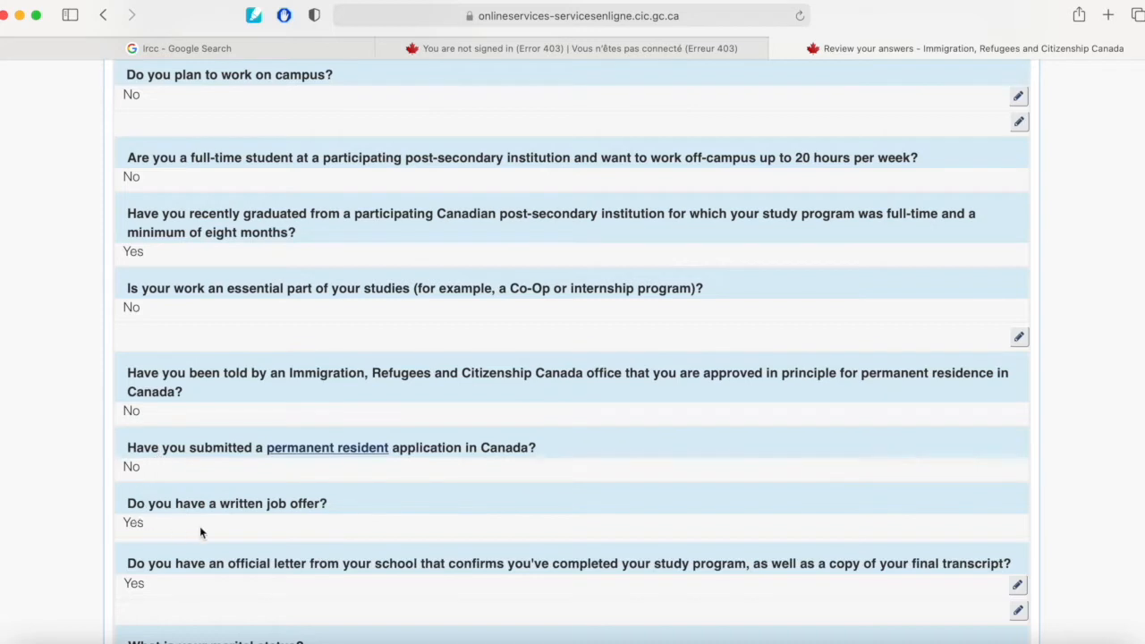
{"action": "scroll", "coordinate": [293, 528], "scroll_direction": "down", "scroll_amount": 3}
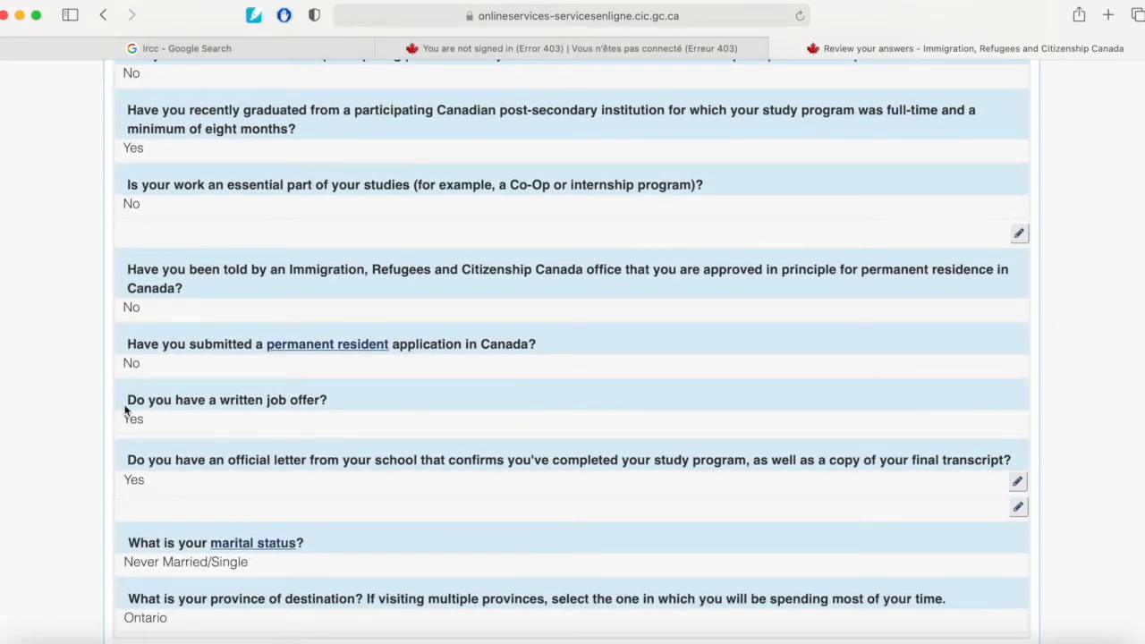
{"action": "scroll", "coordinate": [134, 414], "scroll_direction": "down", "scroll_amount": 2}
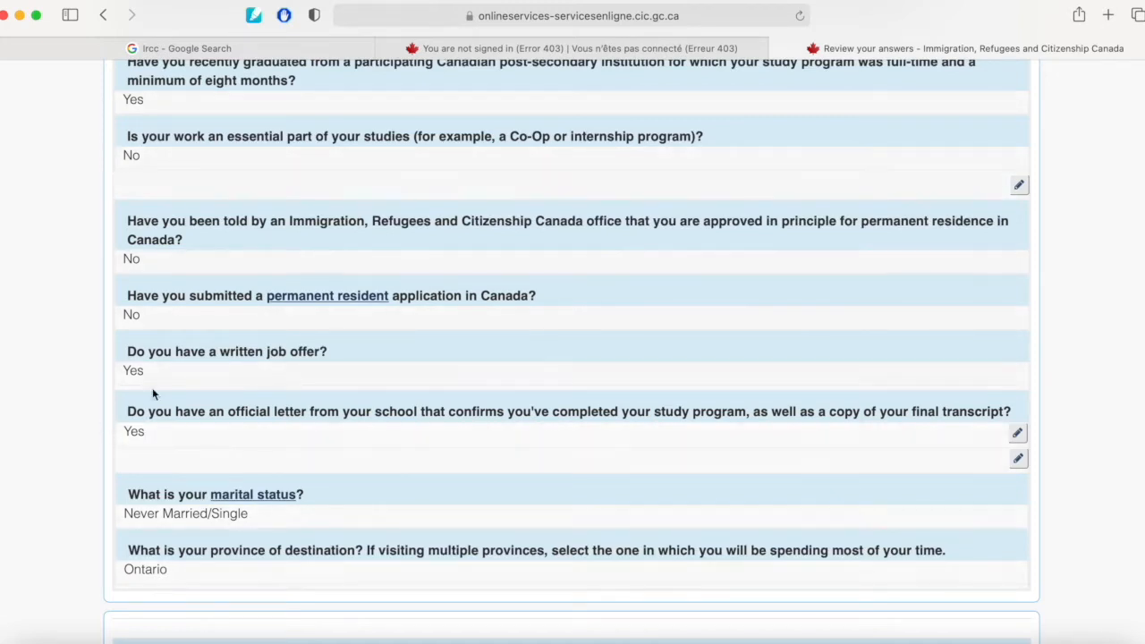
{"action": "scroll", "coordinate": [195, 474], "scroll_direction": "down", "scroll_amount": 1}
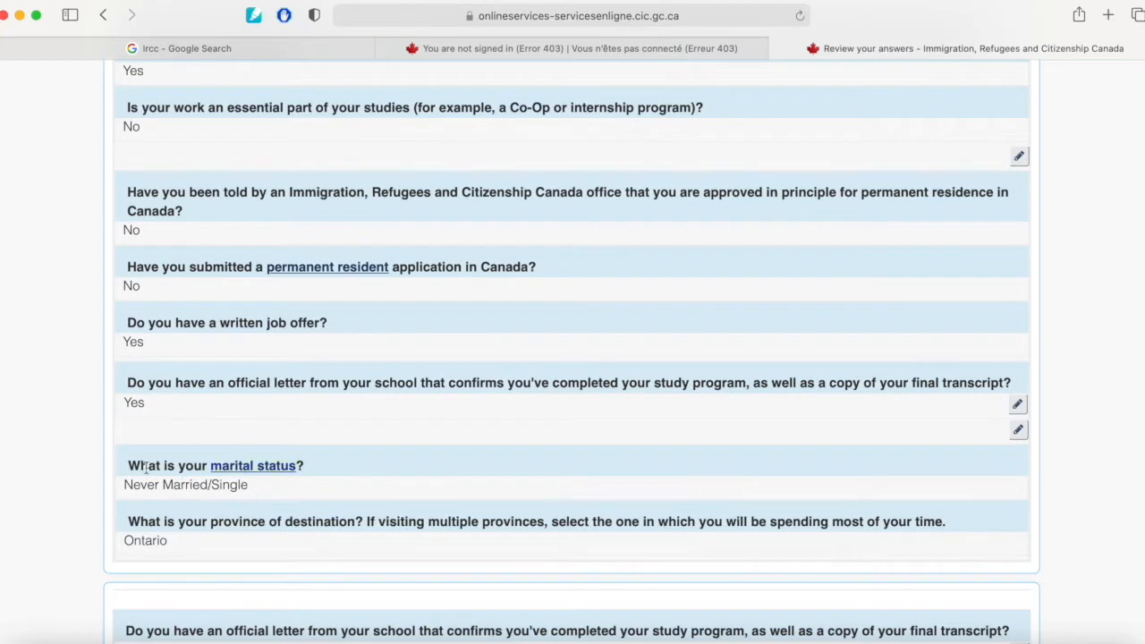
{"action": "scroll", "coordinate": [163, 482], "scroll_direction": "down", "scroll_amount": 3}
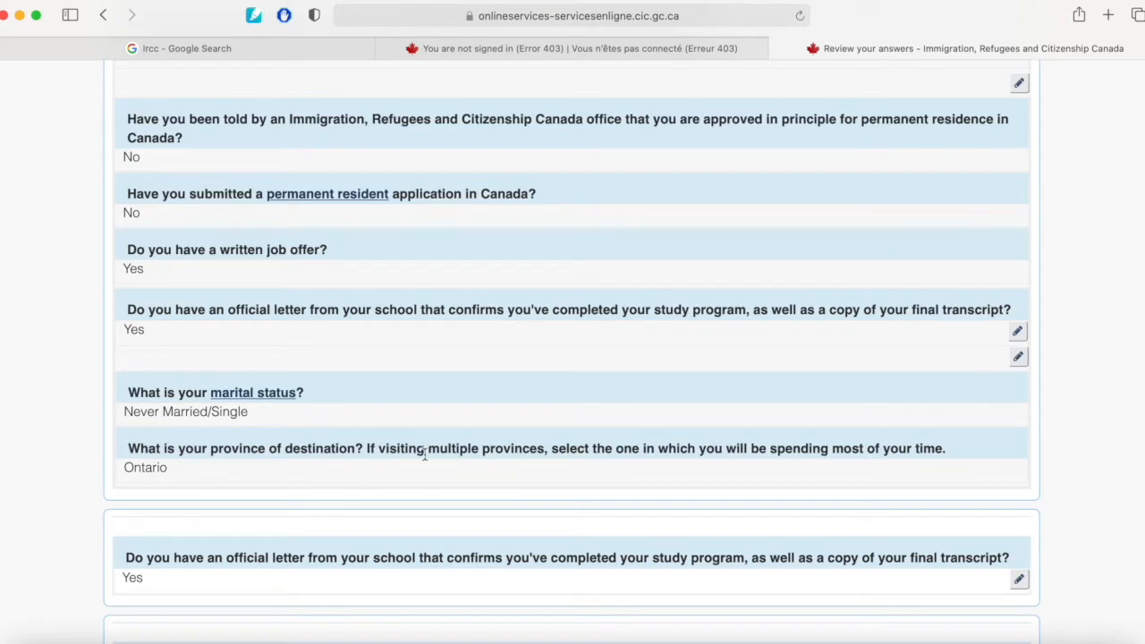
{"action": "scroll", "coordinate": [402, 475], "scroll_direction": "down", "scroll_amount": 4}
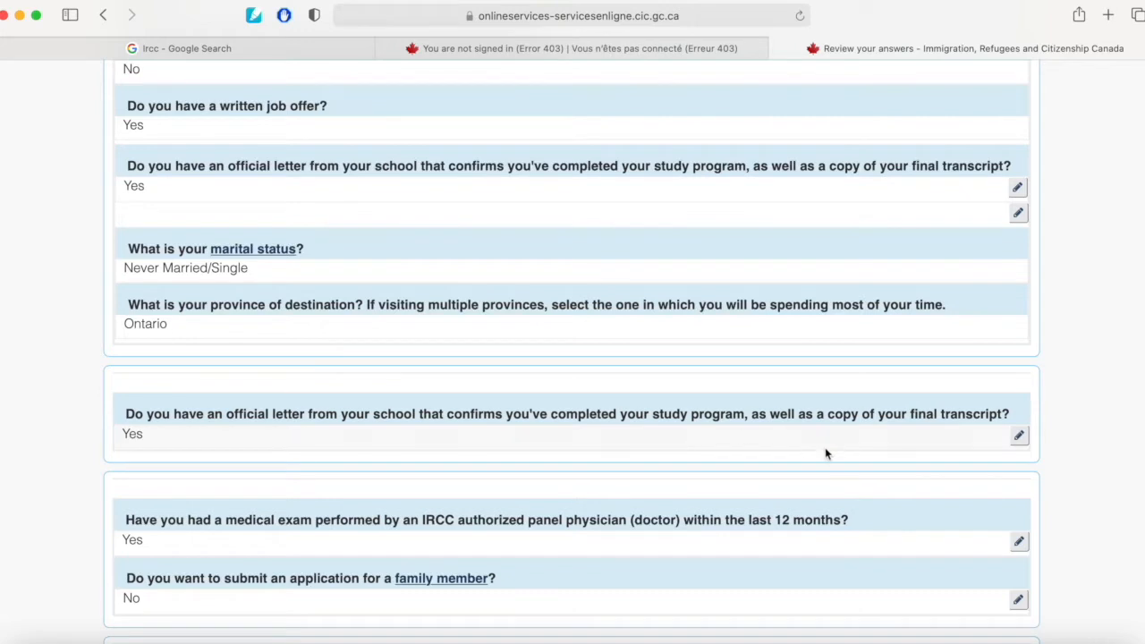
{"action": "scroll", "coordinate": [127, 407], "scroll_direction": "down", "scroll_amount": 4}
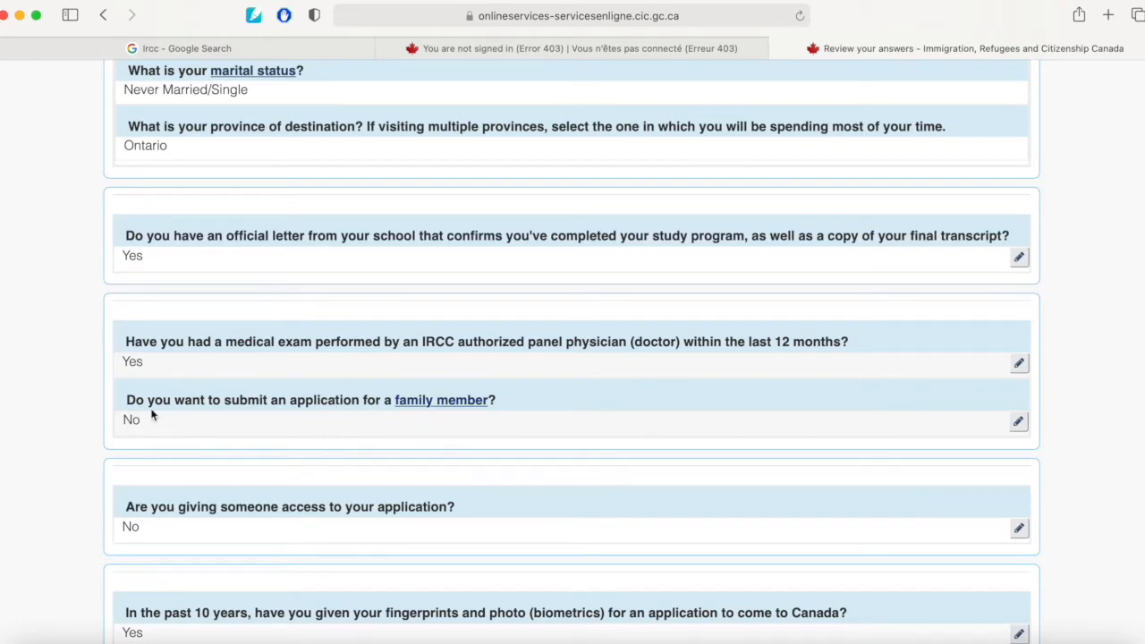
{"action": "scroll", "coordinate": [161, 483], "scroll_direction": "down", "scroll_amount": 2}
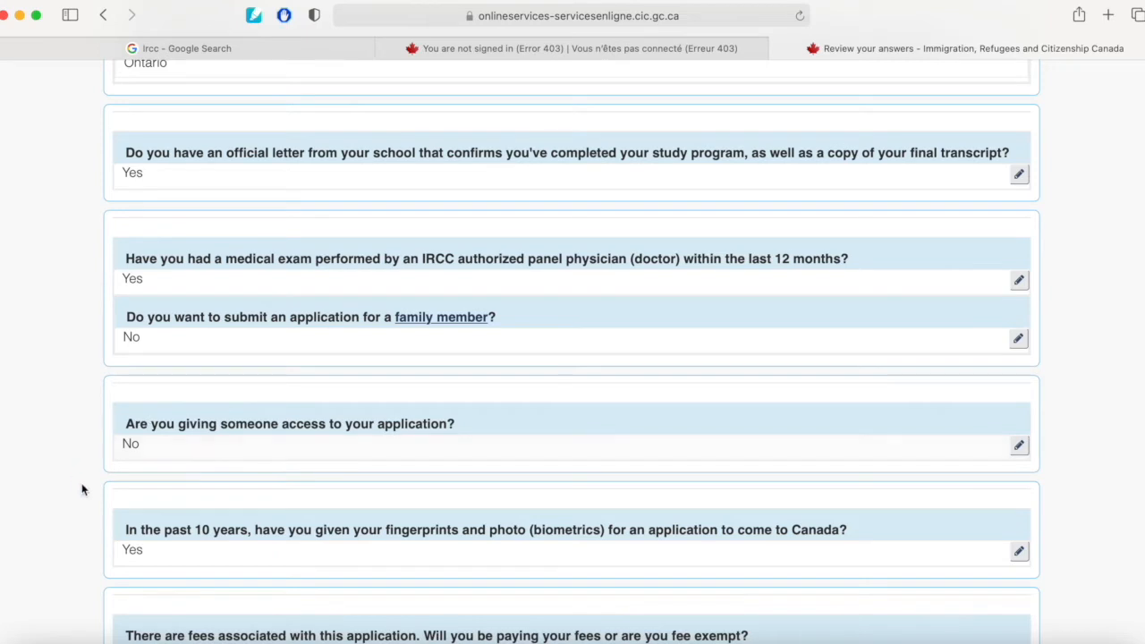
{"action": "scroll", "coordinate": [158, 540], "scroll_direction": "down", "scroll_amount": 2}
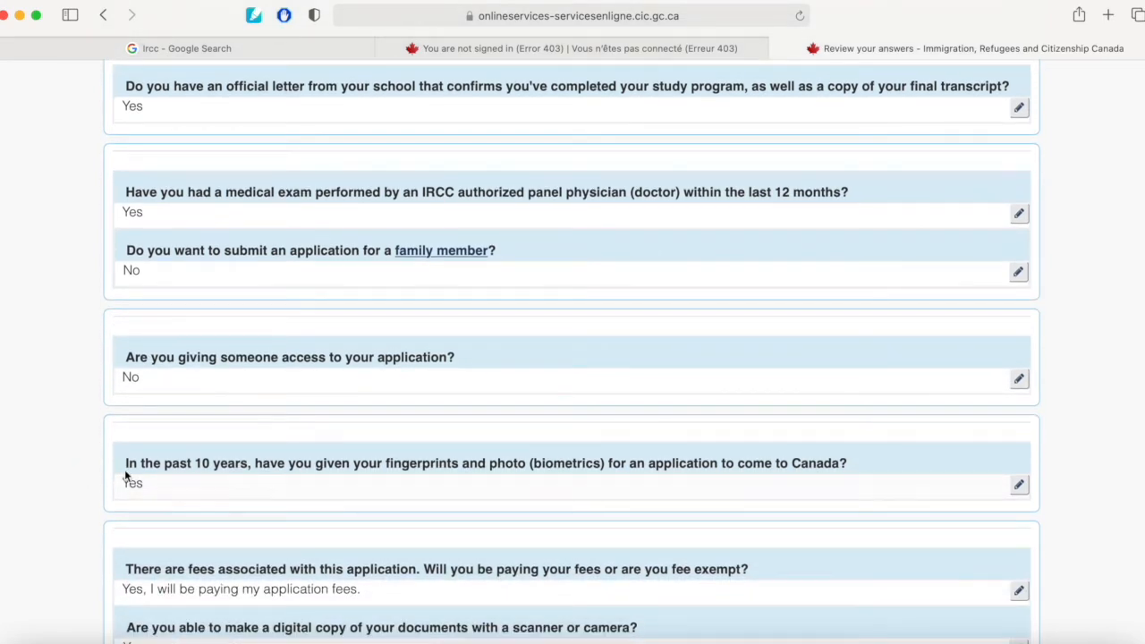
{"action": "scroll", "coordinate": [121, 483], "scroll_direction": "down", "scroll_amount": 3}
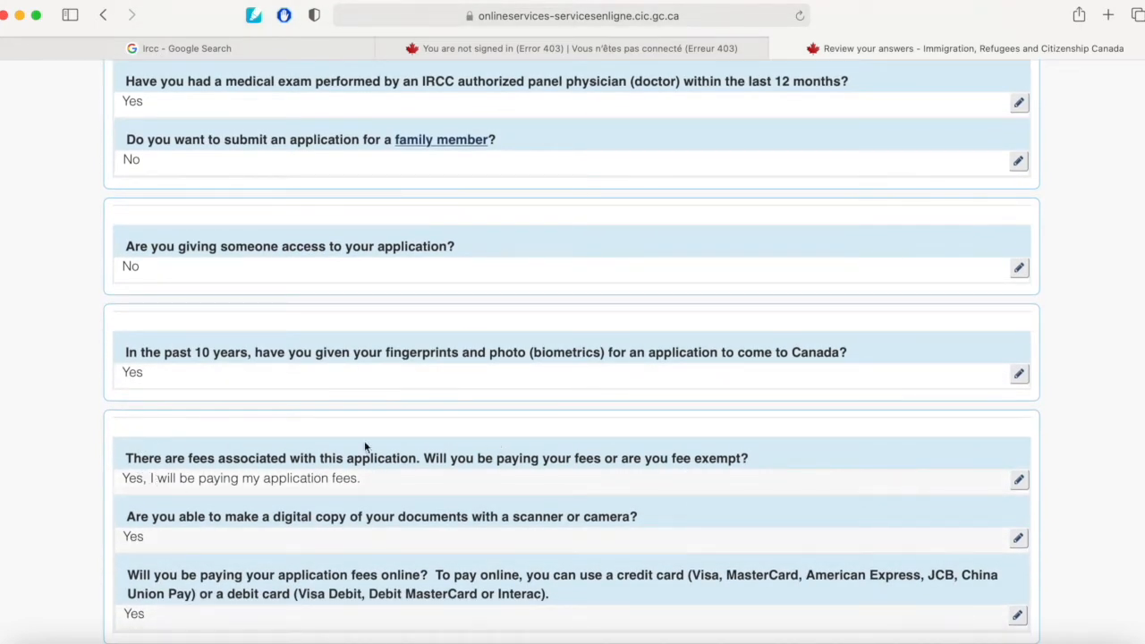
{"action": "scroll", "coordinate": [147, 456], "scroll_direction": "down", "scroll_amount": 2}
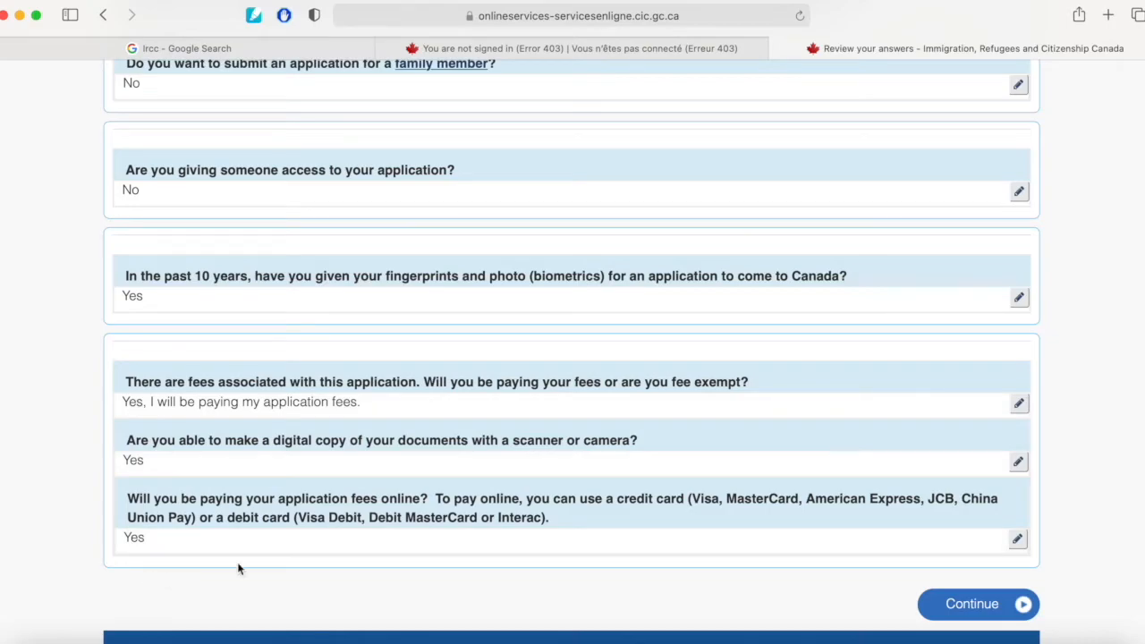
{"action": "scroll", "coordinate": [396, 411], "scroll_direction": "up", "scroll_amount": 3}
{"action": "scroll", "coordinate": [396, 411], "scroll_direction": "down", "scroll_amount": 20}
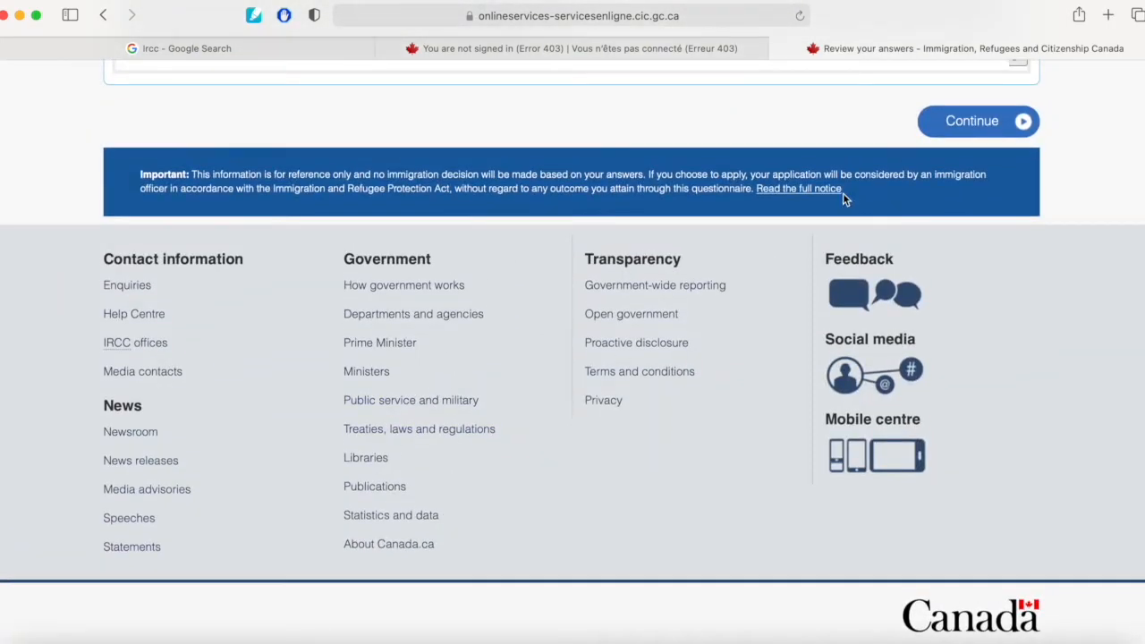
Continue past the review to the Submitting your application page and read its document guidelines.
{"action": "left_click", "coordinate": [966, 119]}
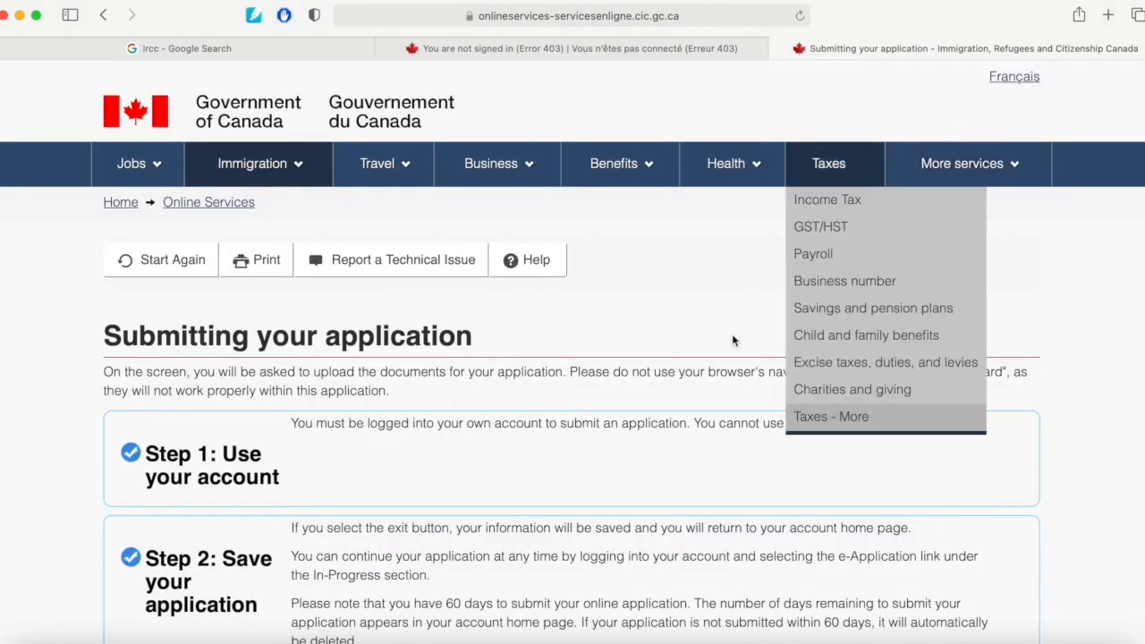
{"action": "scroll", "coordinate": [732, 334], "scroll_direction": "down", "scroll_amount": 5}
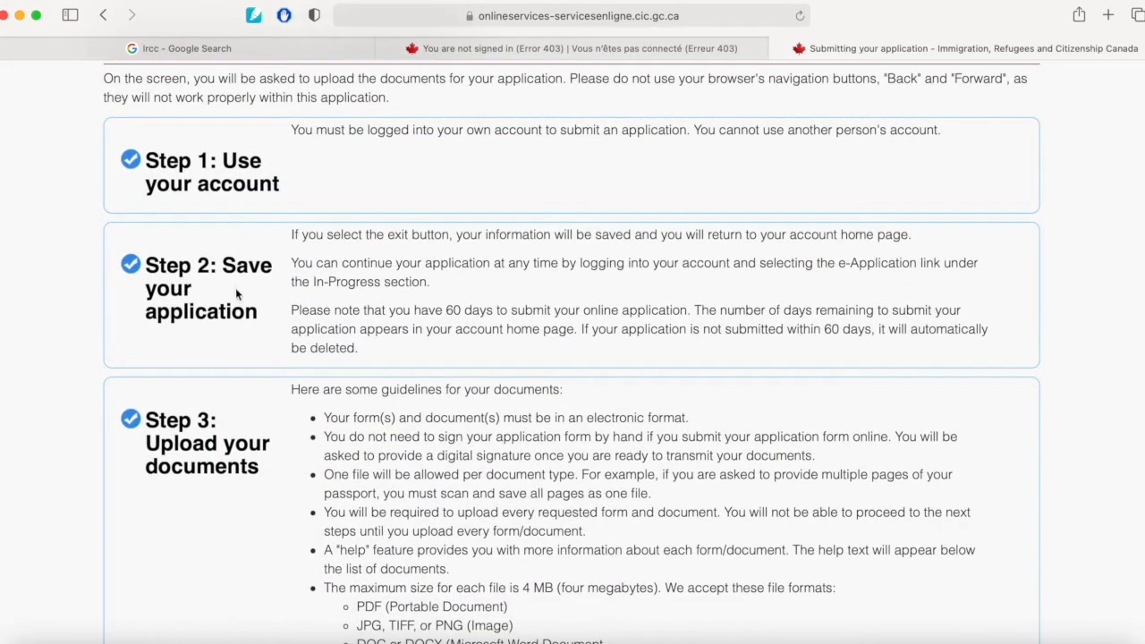
Continue from the submission guidelines to the document checklist and review the required application forms and supporting documents.
{"action": "scroll", "coordinate": [217, 474], "scroll_direction": "down", "scroll_amount": 8}
{"action": "scroll", "coordinate": [216, 483], "scroll_direction": "down", "scroll_amount": 6}
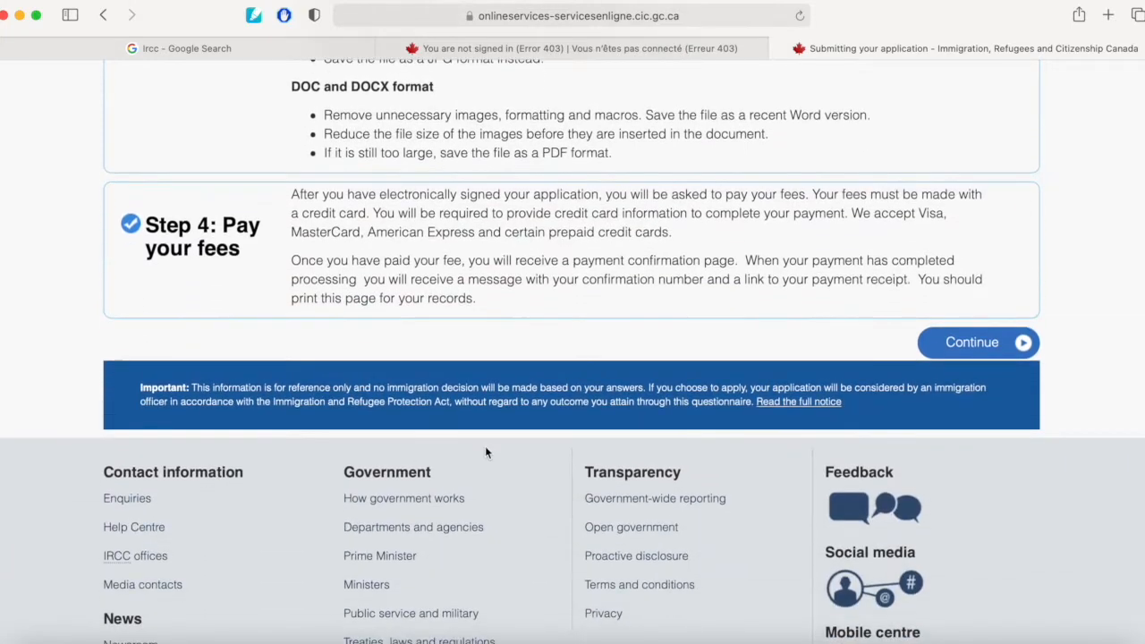
{"action": "left_click", "coordinate": [999, 346]}
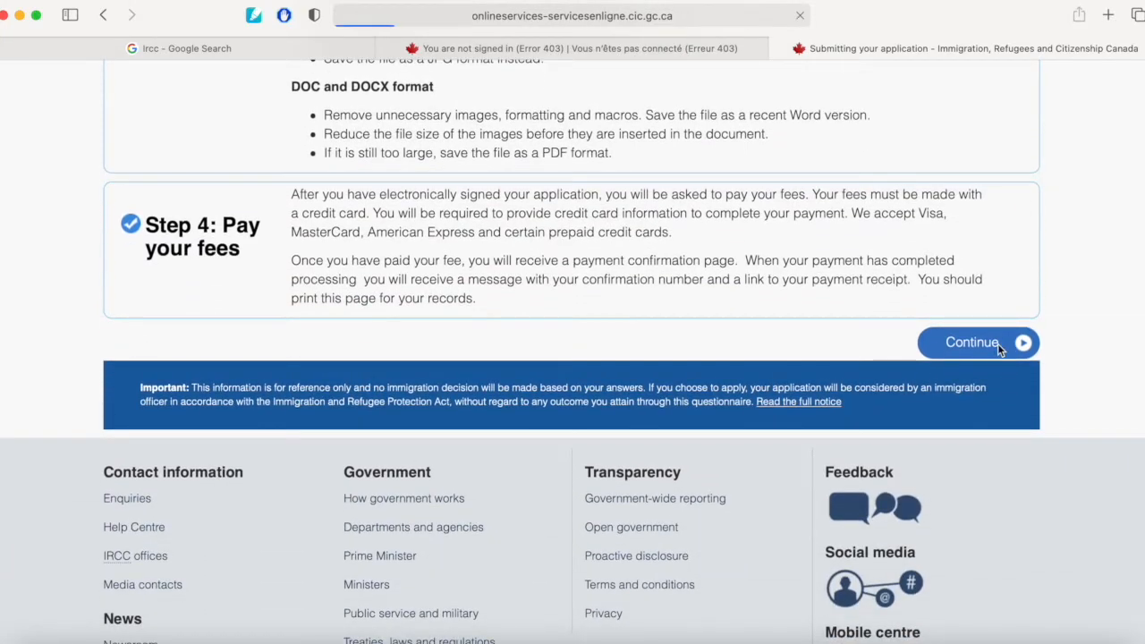
{"action": "scroll", "coordinate": [741, 501], "scroll_direction": "down", "scroll_amount": 5}
{"action": "scroll", "coordinate": [742, 499], "scroll_direction": "down", "scroll_amount": 3}
{"action": "scroll", "coordinate": [742, 501], "scroll_direction": "down", "scroll_amount": 3}
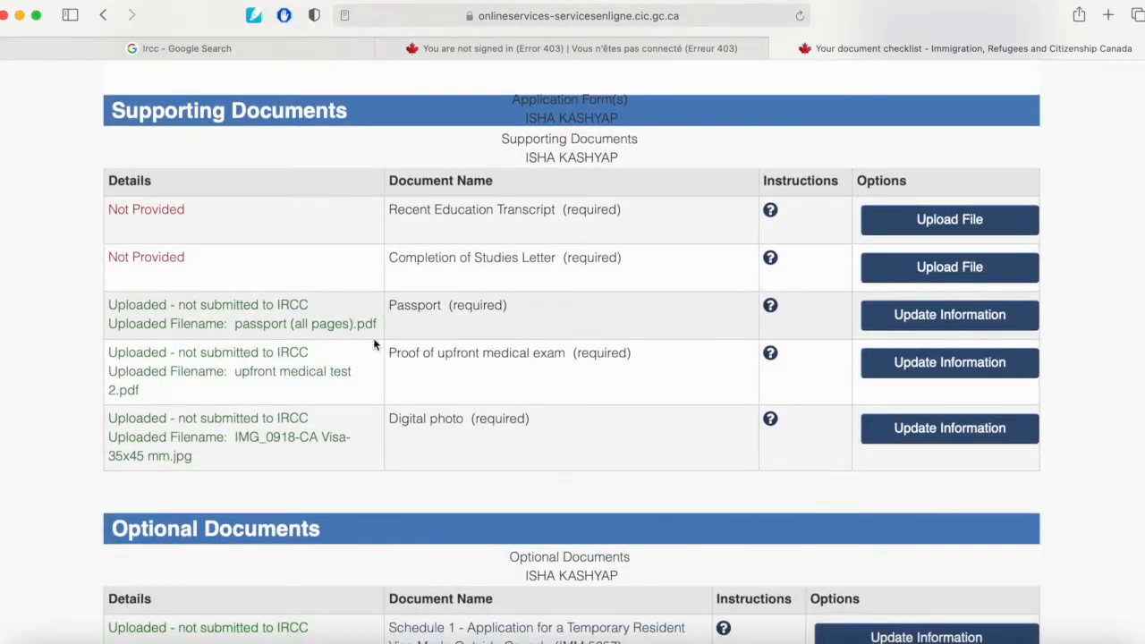
{"action": "scroll", "coordinate": [409, 295], "scroll_direction": "up", "scroll_amount": 4}
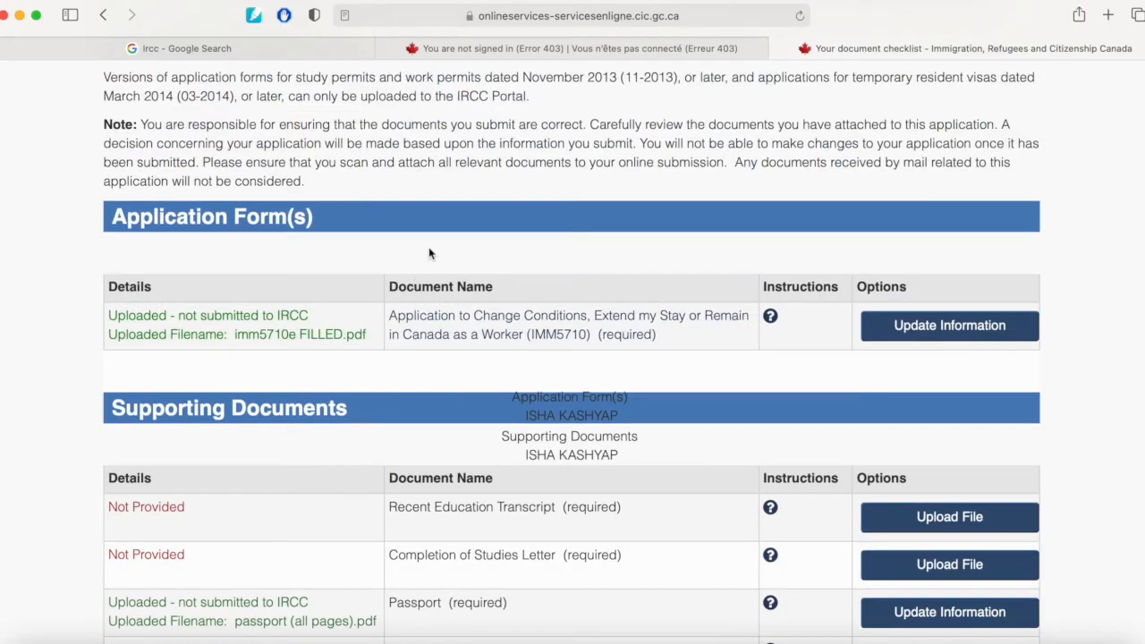
Open the IMM5710 application form PDF from the checklist and download it to open in Adobe Acrobat Reader DC.
{"action": "left_click", "coordinate": [524, 334]}
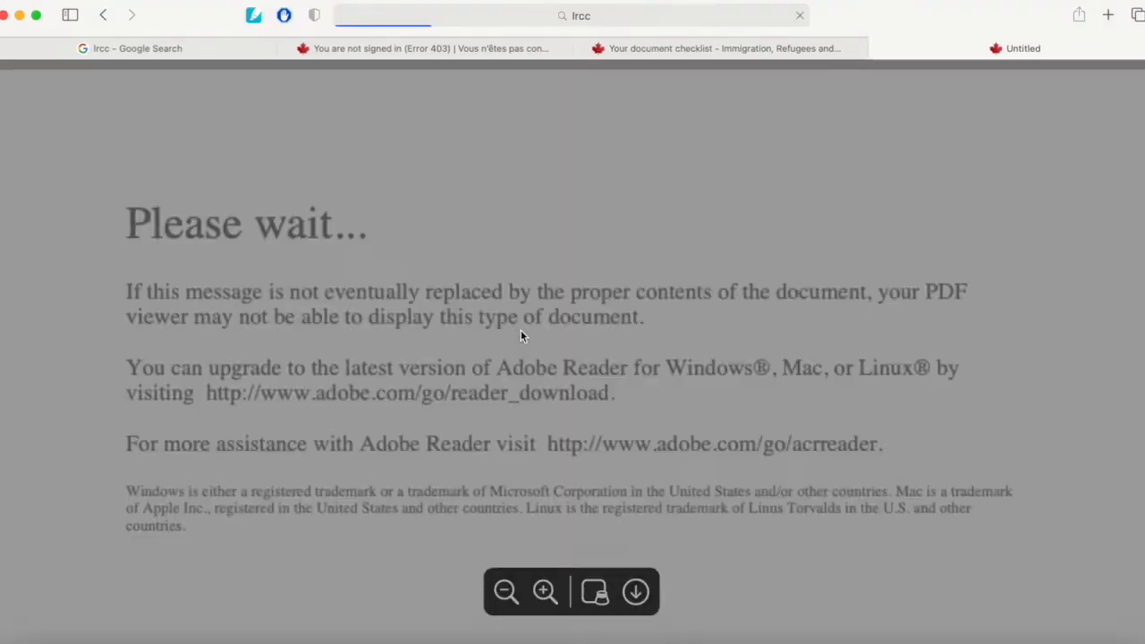
{"action": "left_click", "coordinate": [636, 591]}
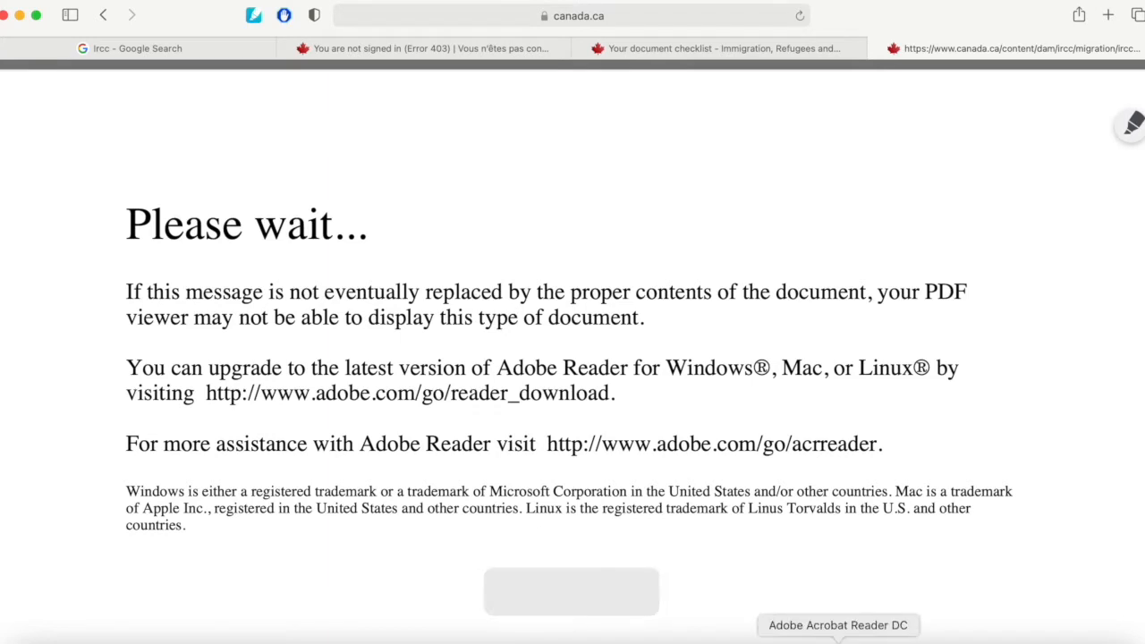
{"action": "left_click", "coordinate": [1054, 637]}
{"action": "left_click", "coordinate": [1055, 617]}
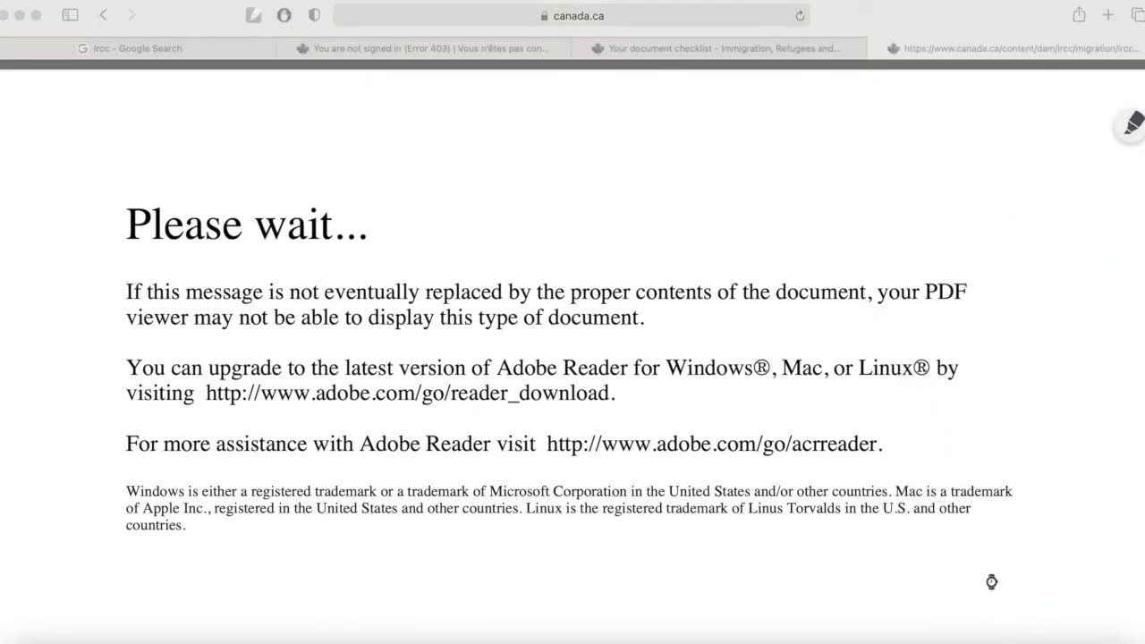
Scroll through the IMM5710 form and set the service language to English.
{"action": "scroll", "coordinate": [780, 568], "scroll_direction": "down", "scroll_amount": 20}
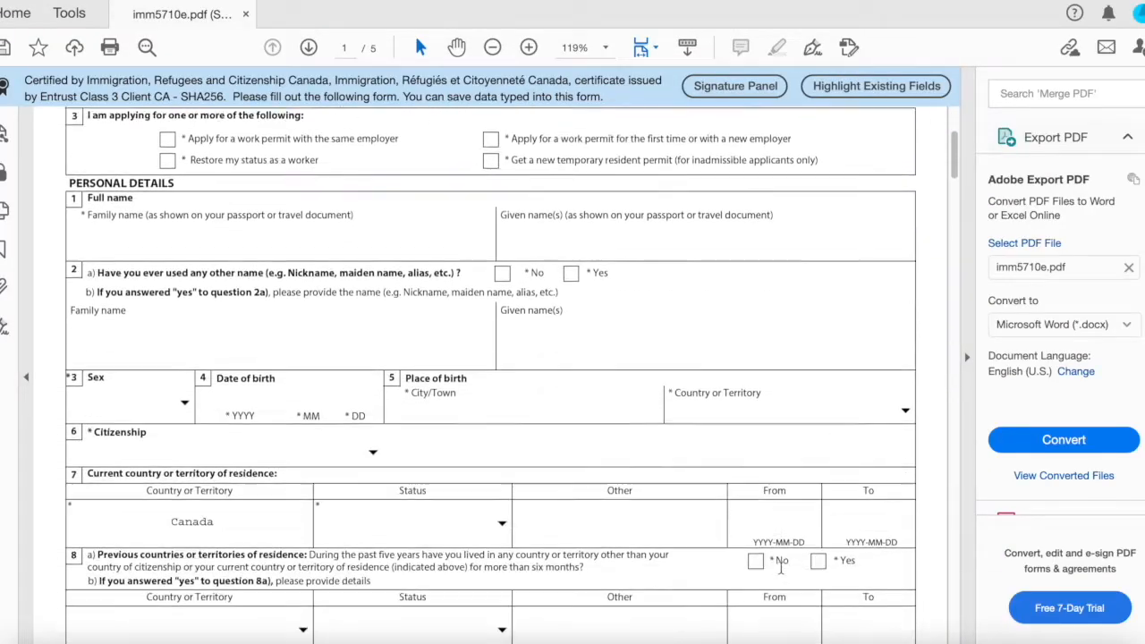
{"action": "scroll", "coordinate": [780, 573], "scroll_direction": "down", "scroll_amount": 20}
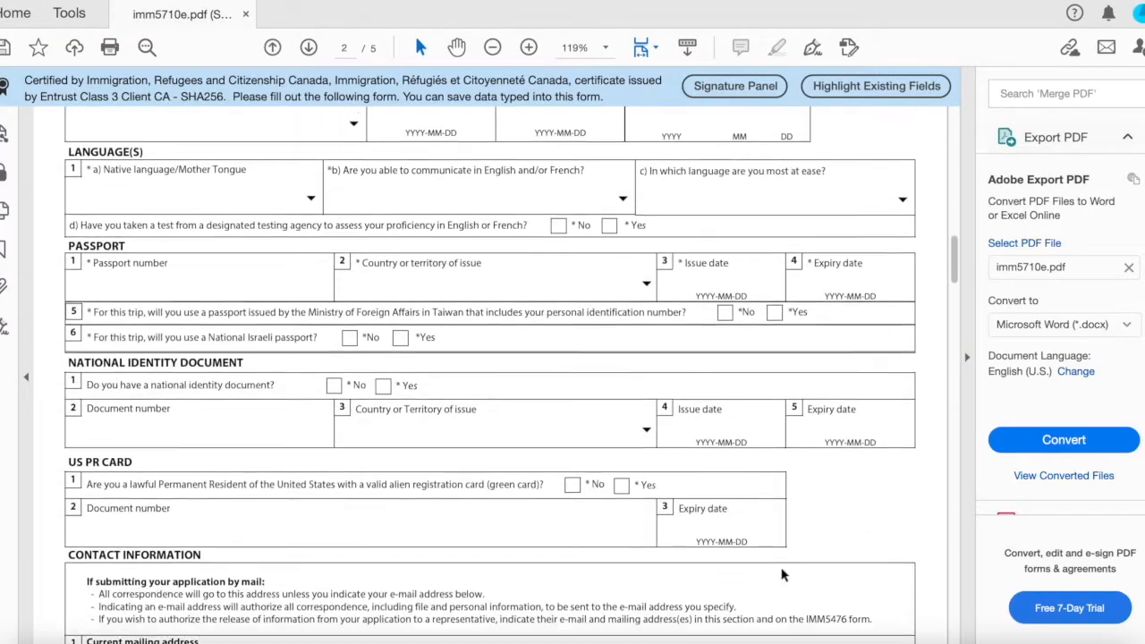
{"action": "scroll", "coordinate": [780, 571], "scroll_direction": "down", "scroll_amount": 20}
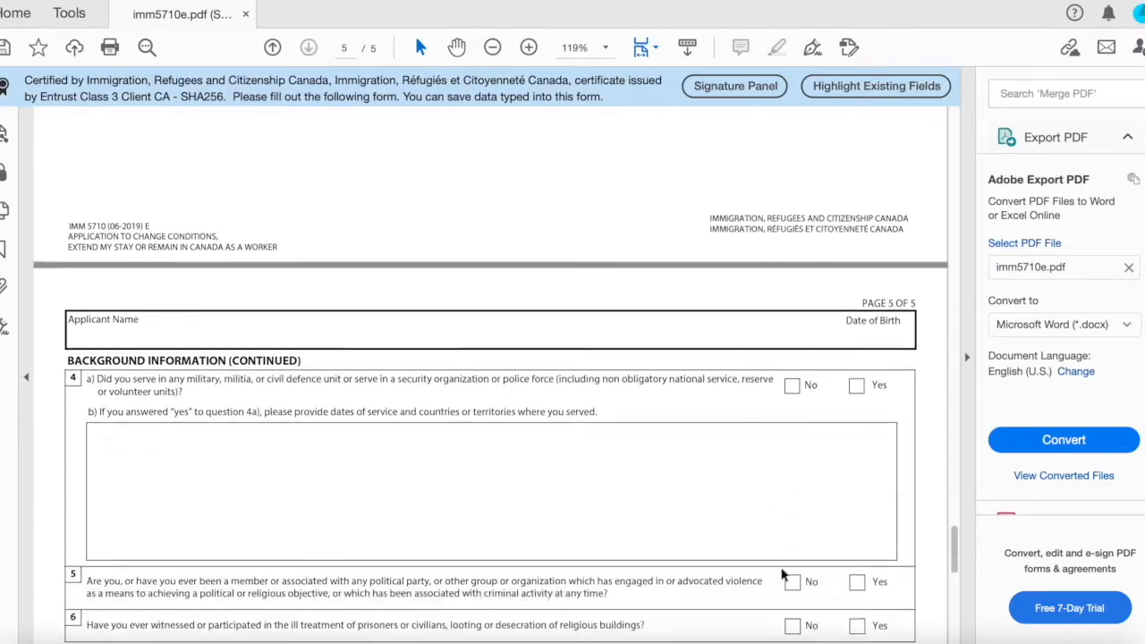
{"action": "scroll", "coordinate": [780, 577], "scroll_direction": "up", "scroll_amount": 20}
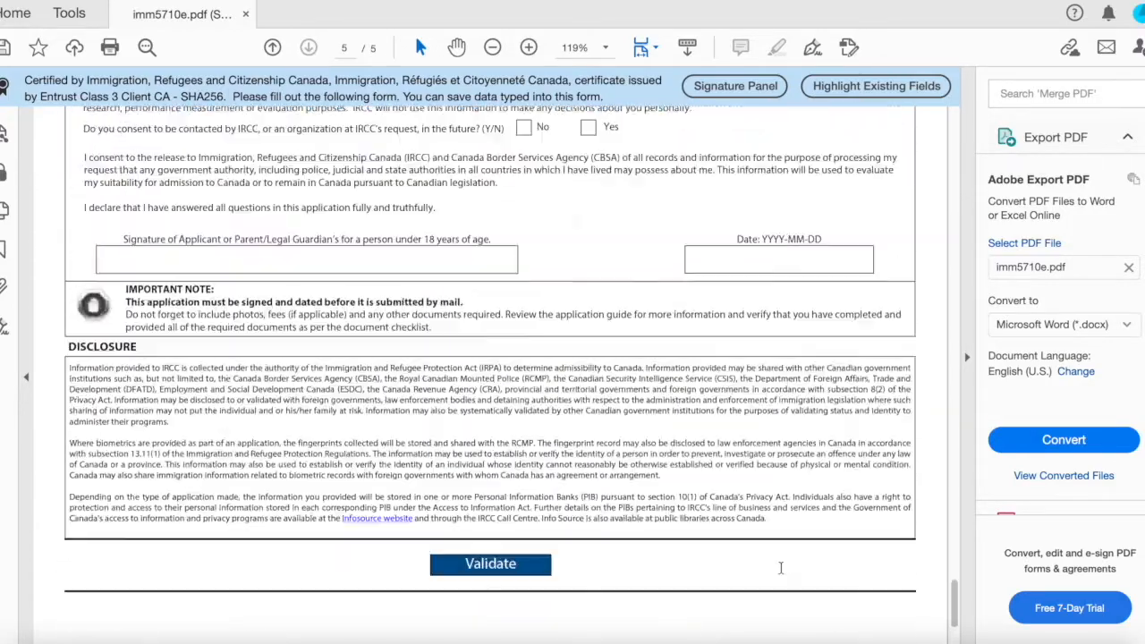
{"action": "scroll", "coordinate": [782, 597], "scroll_direction": "up", "scroll_amount": 20}
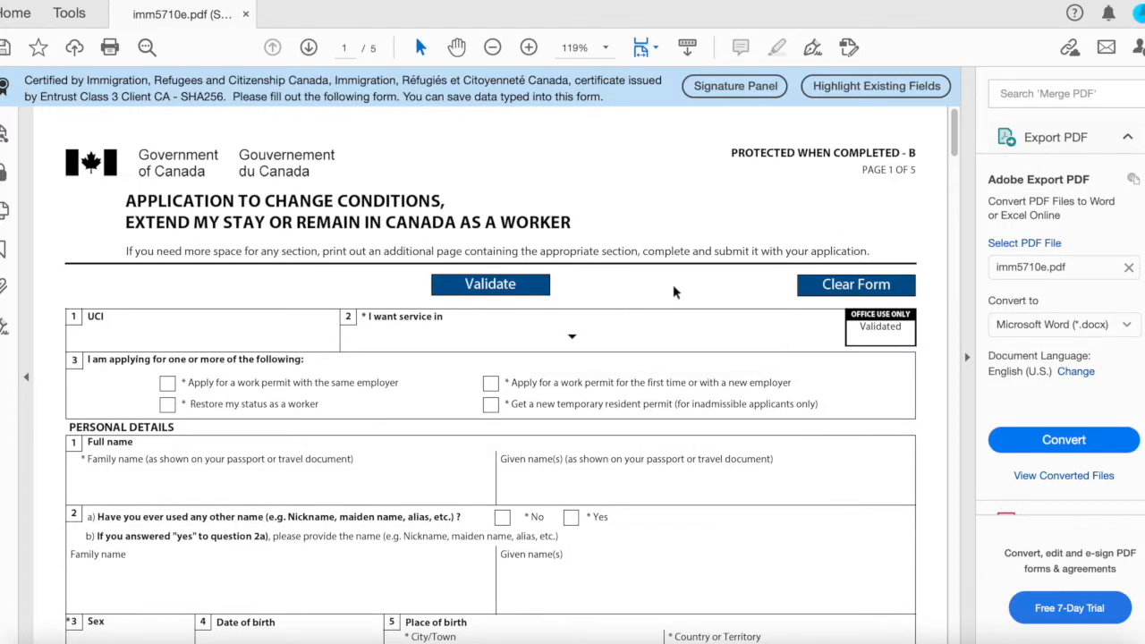
{"action": "left_click", "coordinate": [572, 339]}
{"action": "left_click", "coordinate": [545, 370]}
Check applying for a work permit for the first time or with a new employer, and answer No to using other names.
{"action": "scroll", "coordinate": [389, 322], "scroll_direction": "down", "scroll_amount": 1}
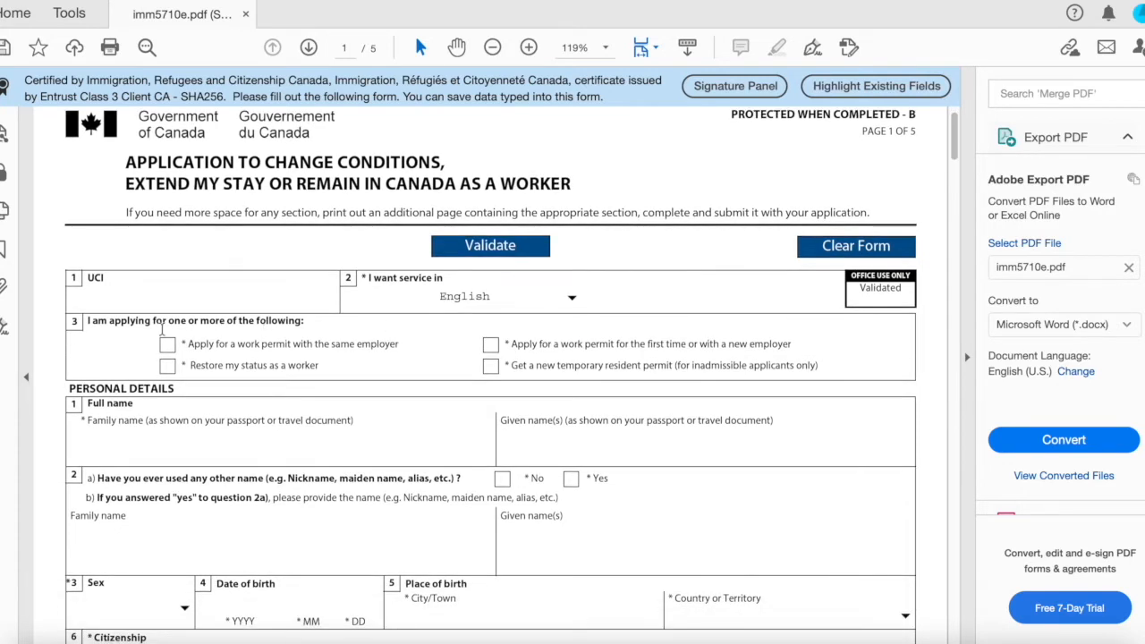
{"action": "left_click", "coordinate": [491, 345]}
{"action": "scroll", "coordinate": [474, 408], "scroll_direction": "down", "scroll_amount": 1}
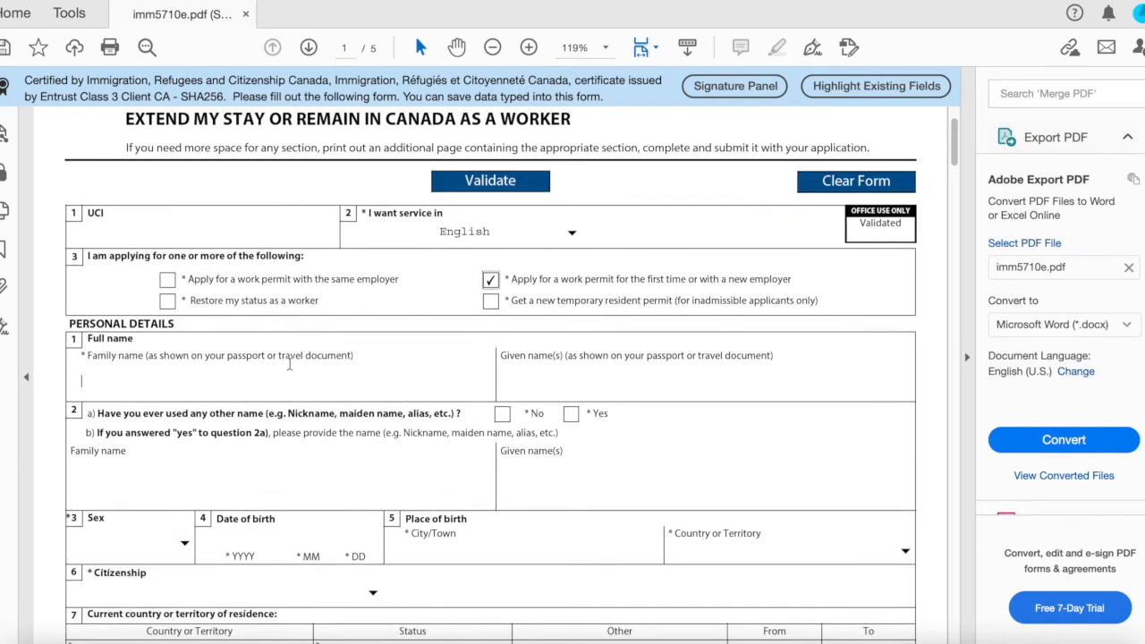
{"action": "scroll", "coordinate": [490, 396], "scroll_direction": "down", "scroll_amount": 2}
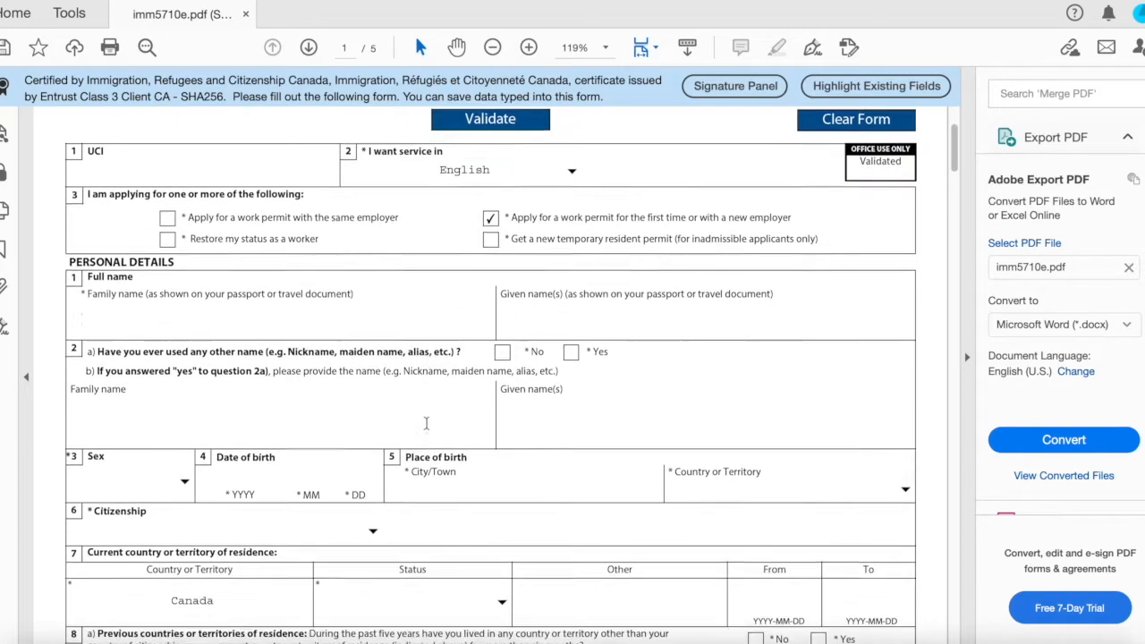
{"action": "left_click", "coordinate": [501, 317]}
{"action": "scroll", "coordinate": [501, 313], "scroll_direction": "down", "scroll_amount": 3}
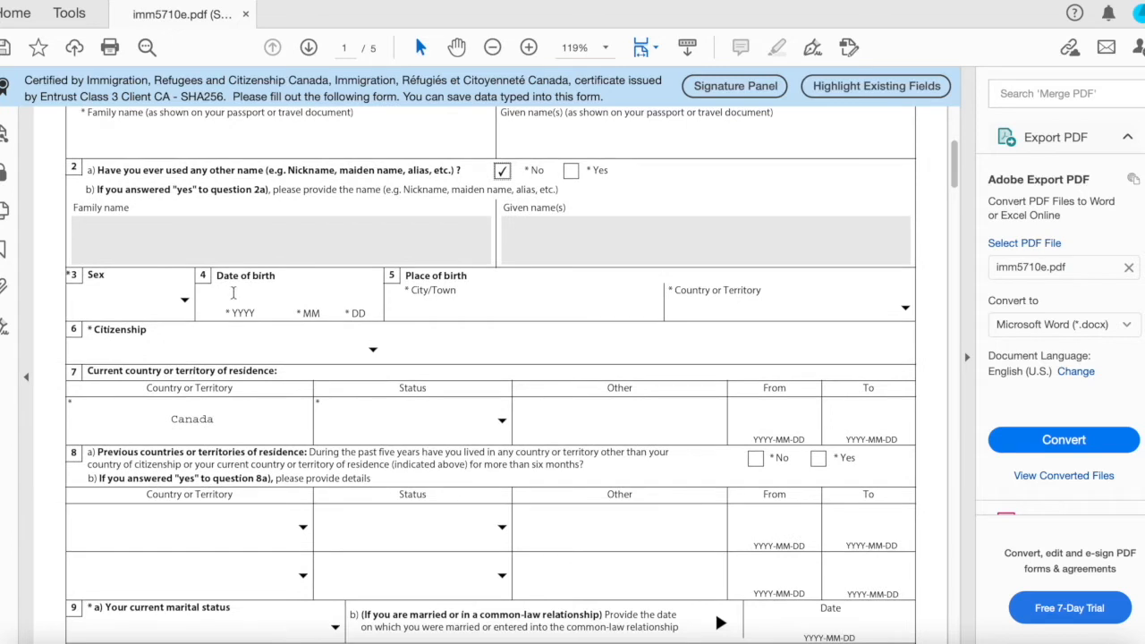
{"action": "left_click", "coordinate": [185, 303]}
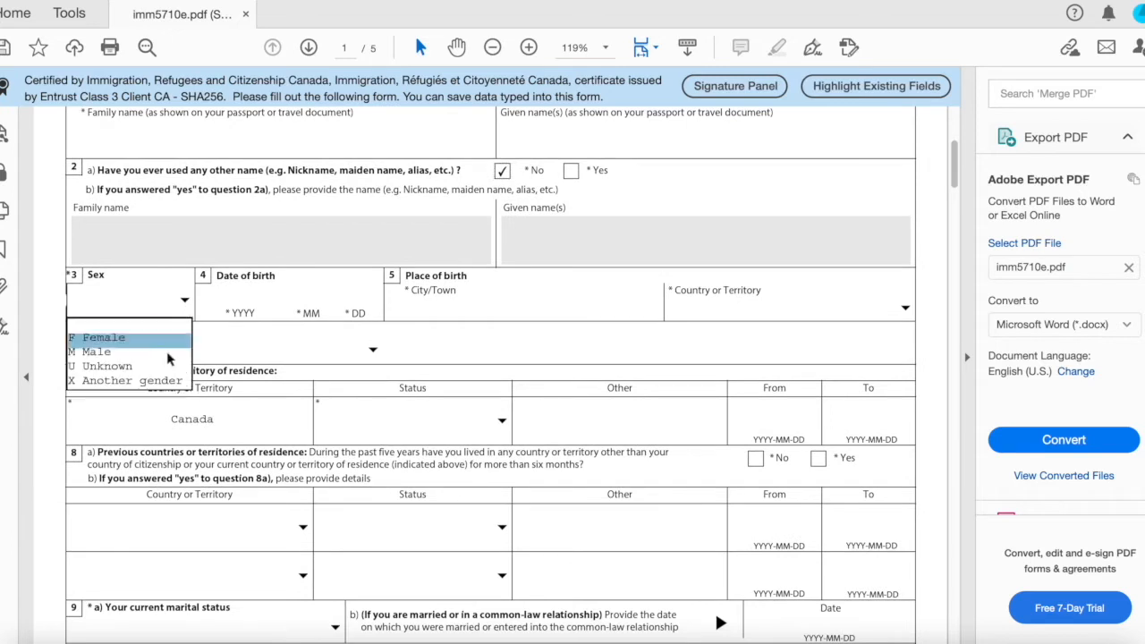
{"action": "left_click", "coordinate": [255, 301]}
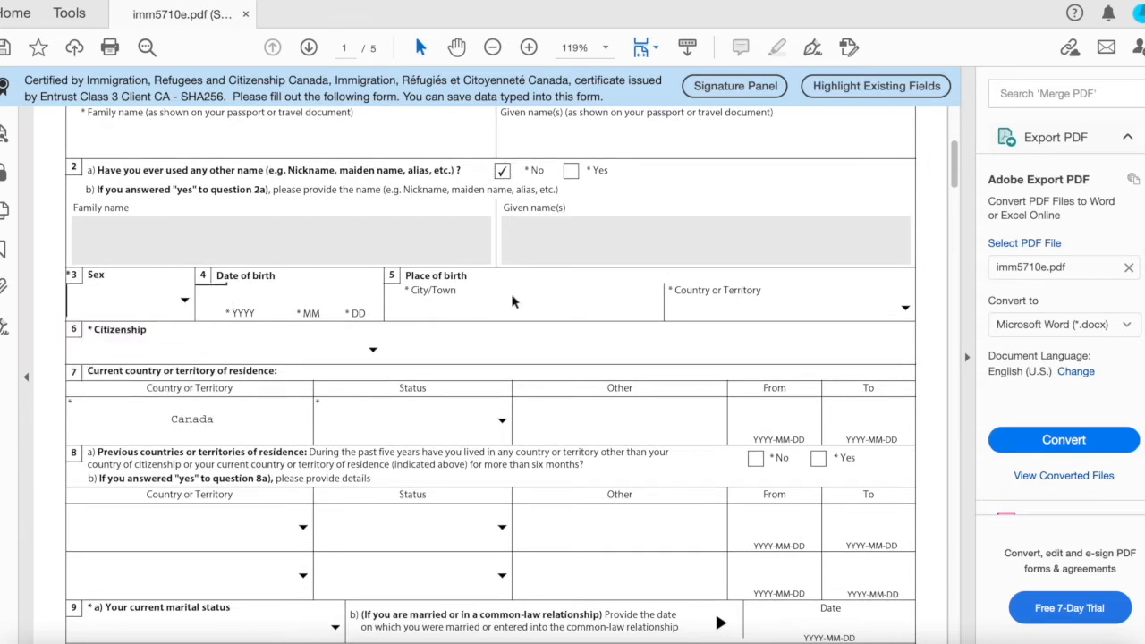
Set the current residence status in Canada to Student and answer No to previous countries of residence.
{"action": "scroll", "coordinate": [513, 302], "scroll_direction": "down", "scroll_amount": 1}
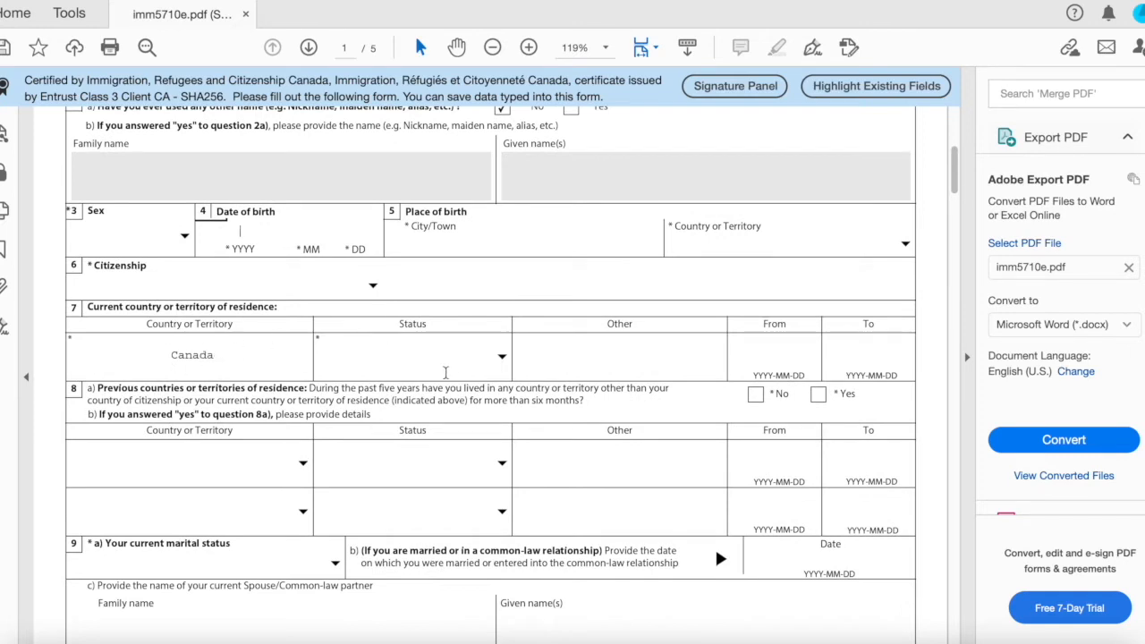
{"action": "left_click", "coordinate": [484, 365]}
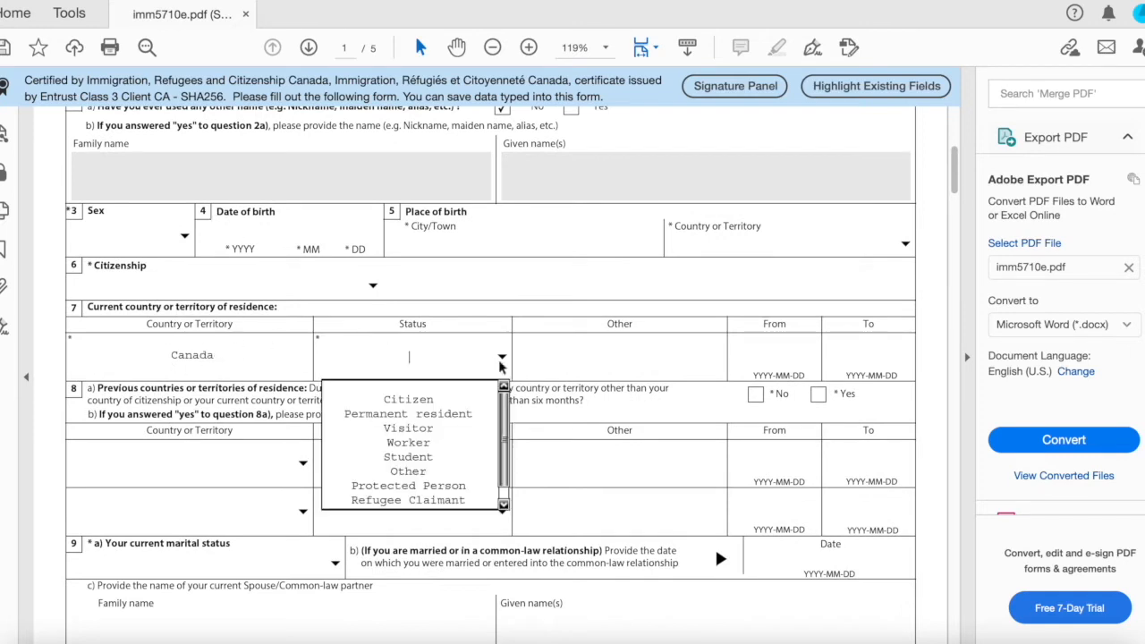
{"action": "left_click", "coordinate": [456, 459]}
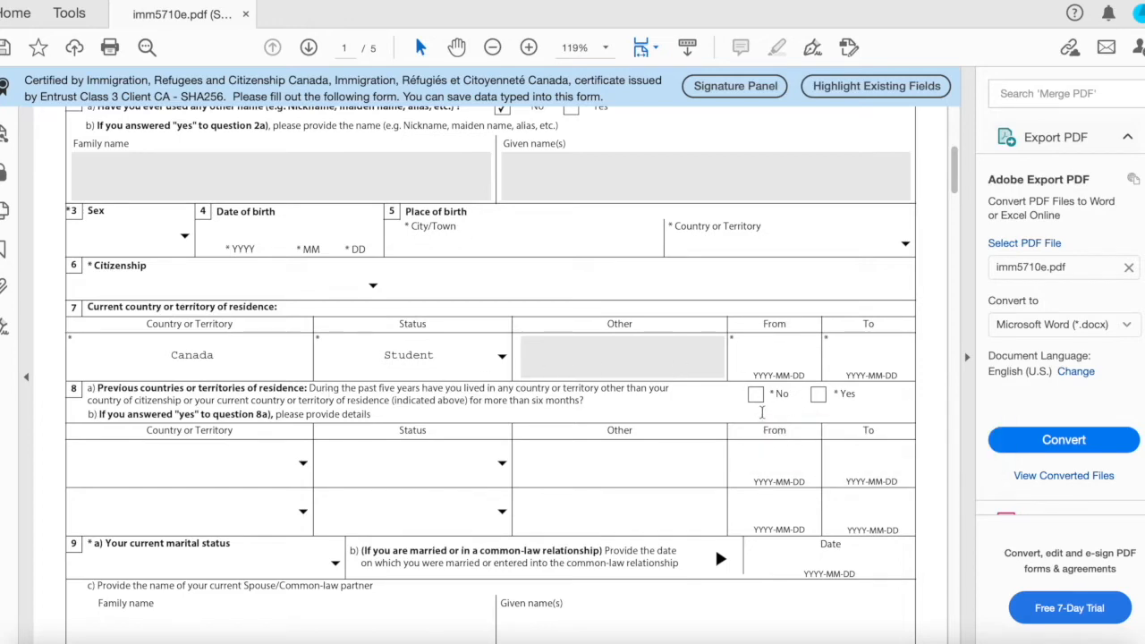
{"action": "left_click", "coordinate": [757, 395]}
Set the current marital status to Single.
{"action": "scroll", "coordinate": [757, 399], "scroll_direction": "down", "scroll_amount": 5}
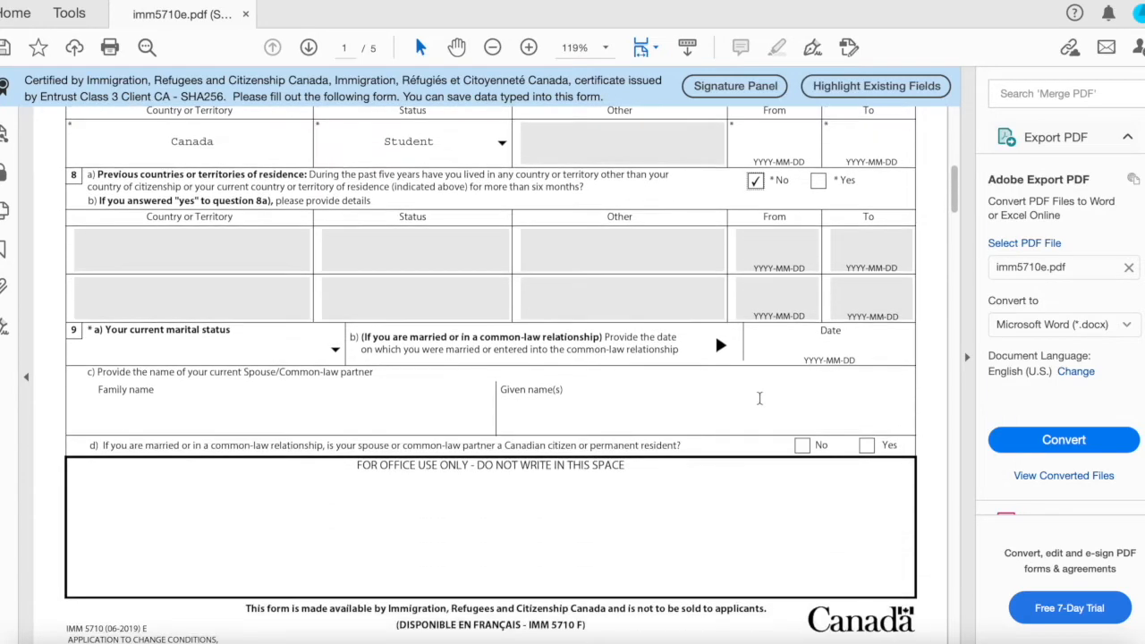
{"action": "left_click", "coordinate": [333, 328]}
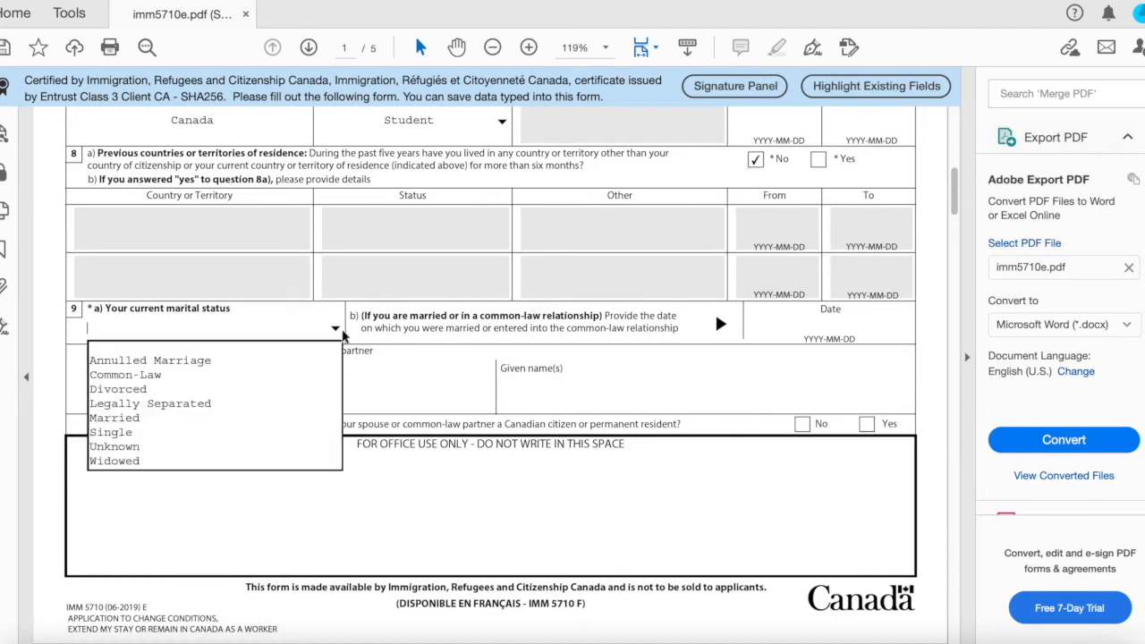
{"action": "left_click", "coordinate": [257, 433]}
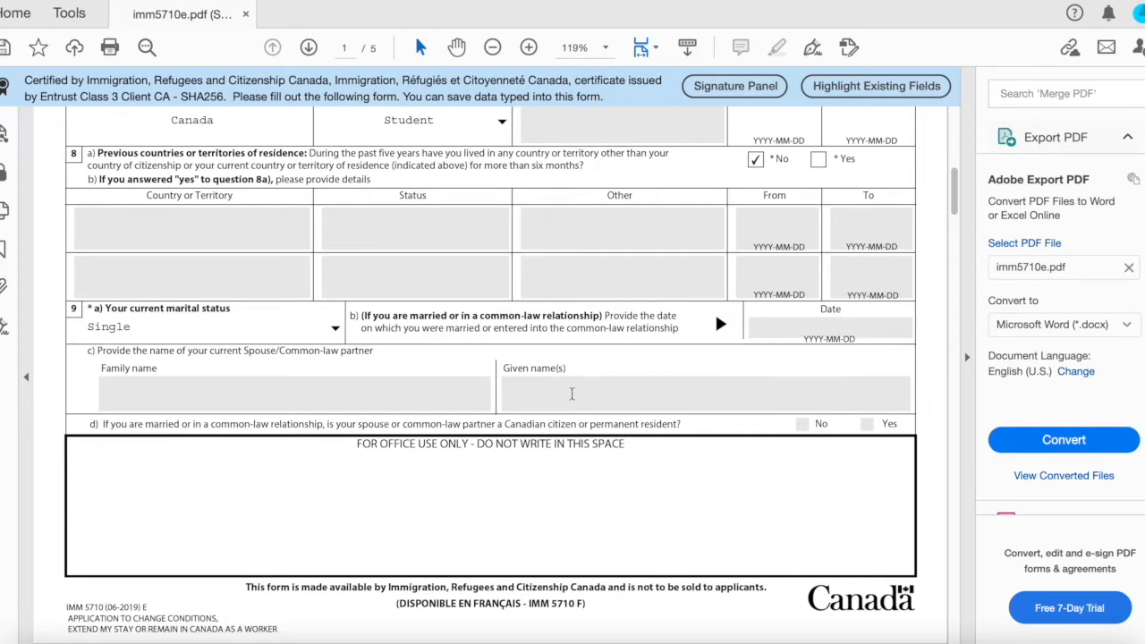
Set the native language to Punjabi and the English or French communication ability to English.
{"action": "scroll", "coordinate": [572, 394], "scroll_direction": "down", "scroll_amount": 5}
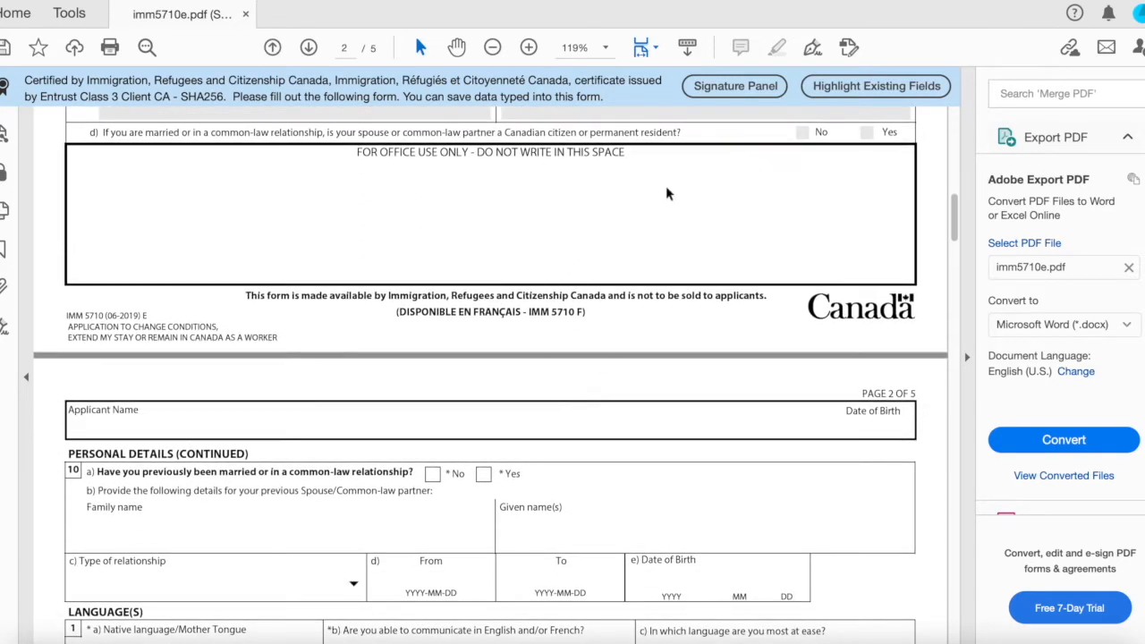
{"action": "scroll", "coordinate": [614, 232], "scroll_direction": "down", "scroll_amount": 7}
{"action": "scroll", "coordinate": [466, 236], "scroll_direction": "up", "scroll_amount": 2}
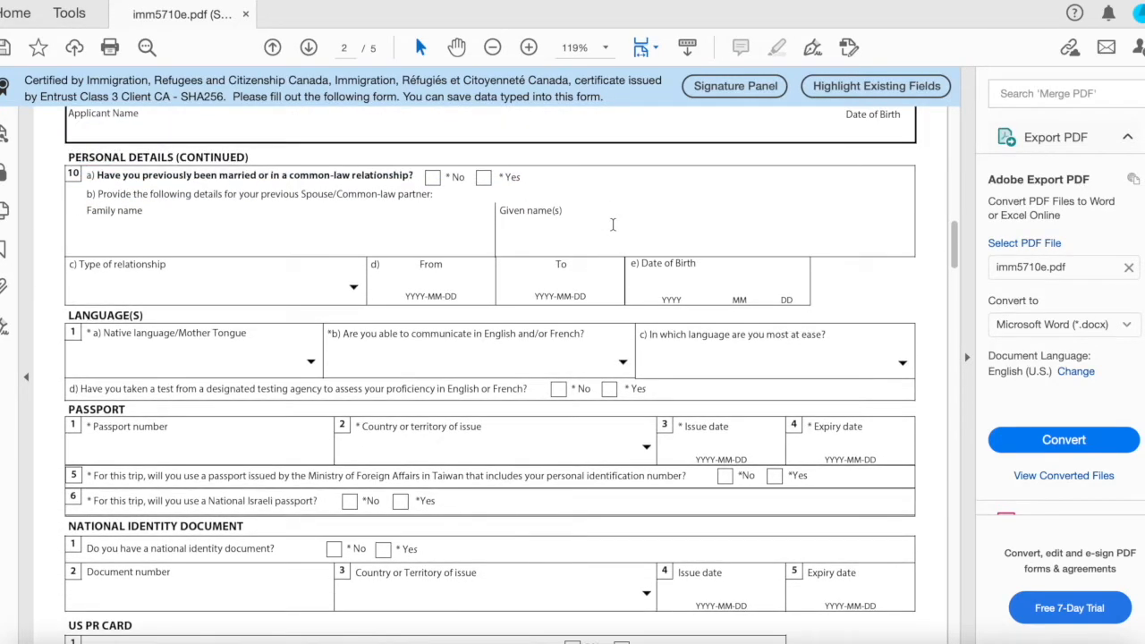
{"action": "scroll", "coordinate": [466, 235], "scroll_direction": "up", "scroll_amount": 2}
{"action": "scroll", "coordinate": [467, 236], "scroll_direction": "down", "scroll_amount": 2}
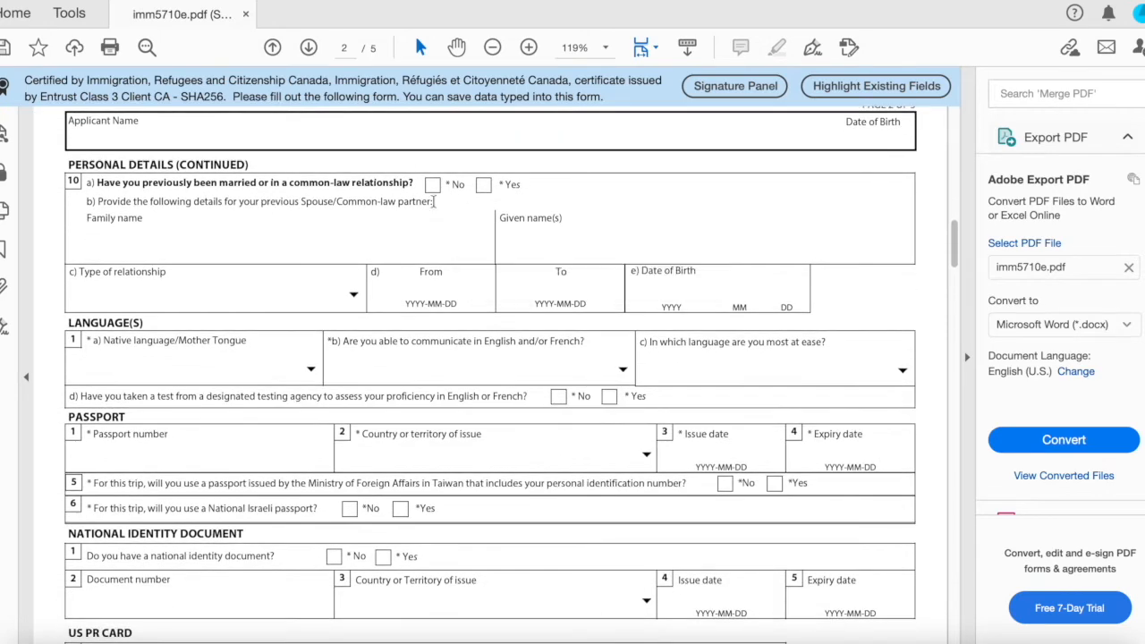
{"action": "scroll", "coordinate": [435, 183], "scroll_direction": "down", "scroll_amount": 2}
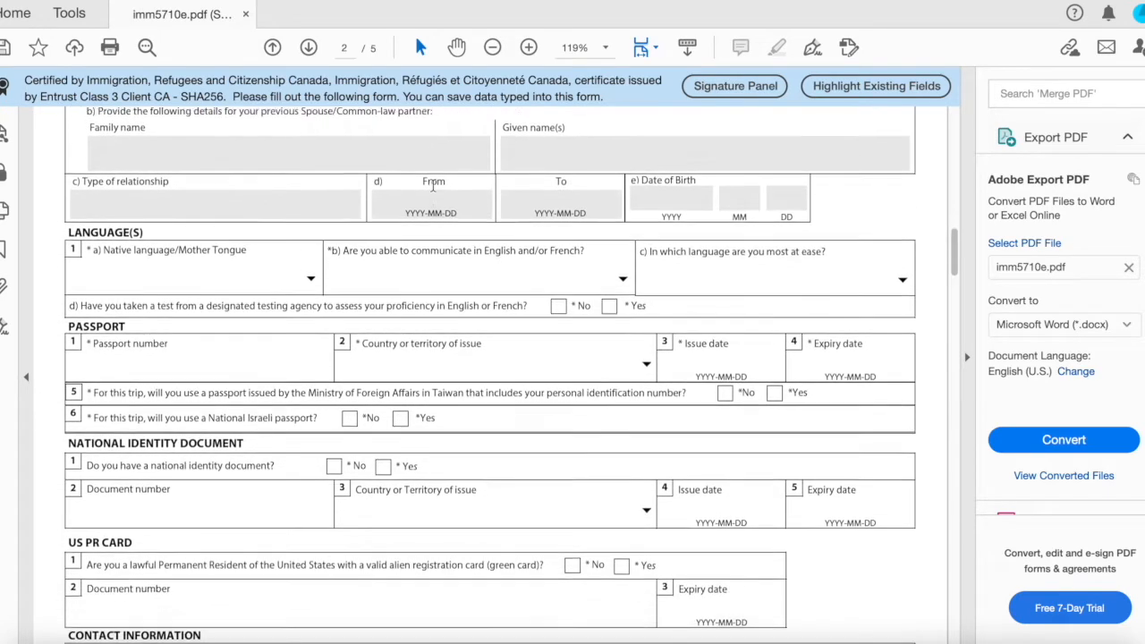
{"action": "scroll", "coordinate": [433, 186], "scroll_direction": "down", "scroll_amount": 1}
{"action": "left_click", "coordinate": [311, 207]}
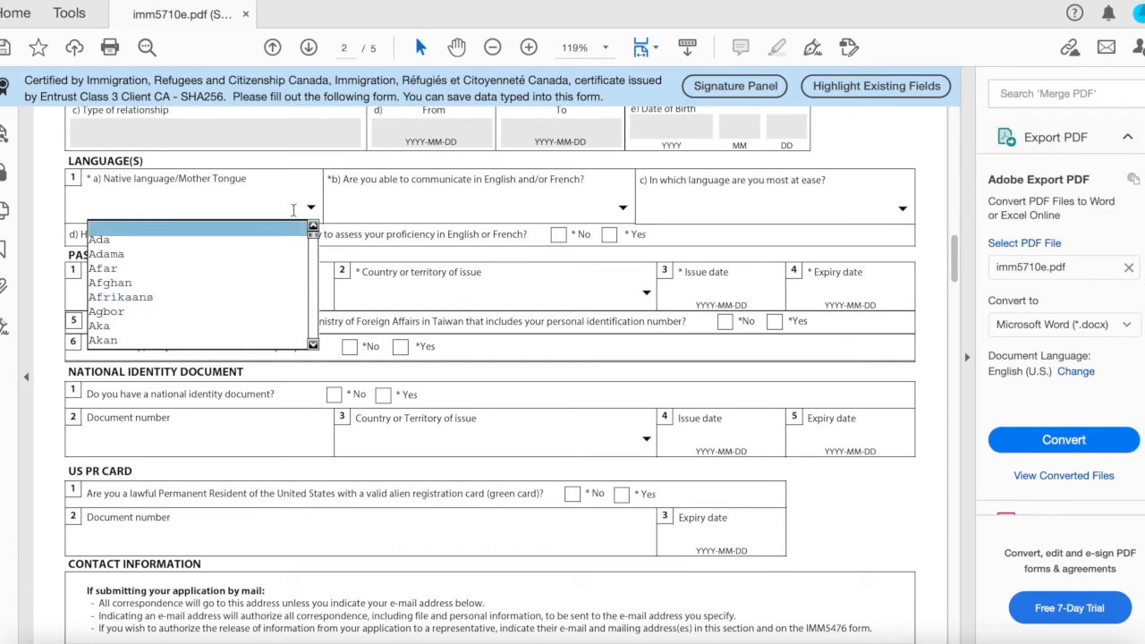
{"action": "key", "text": "p"}
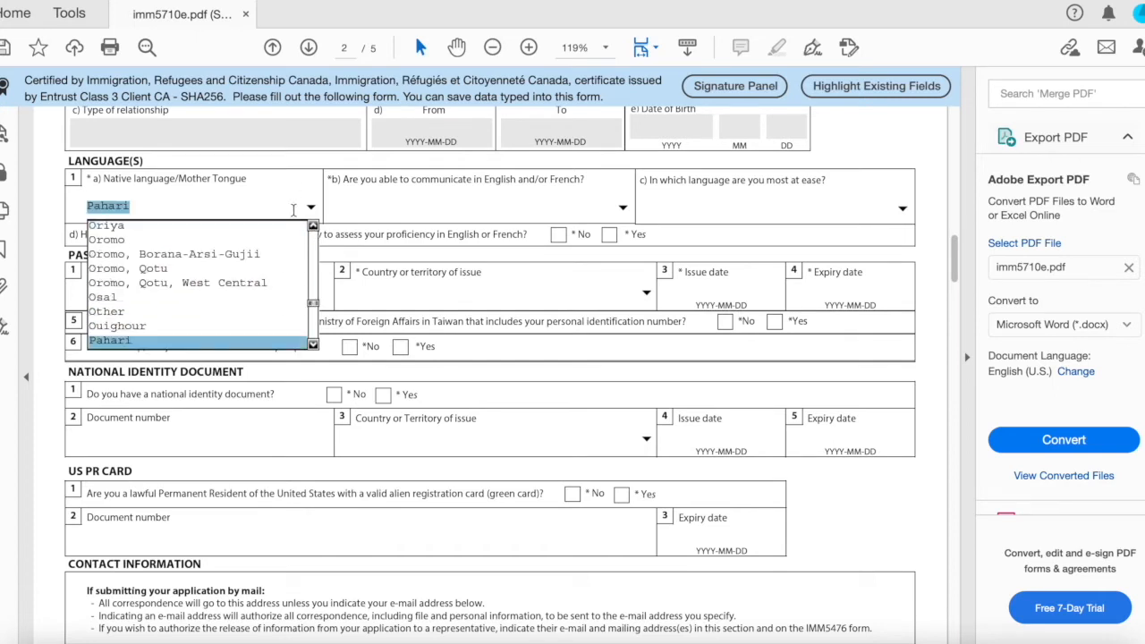
{"action": "left_click", "coordinate": [313, 347]}
{"action": "left_click", "coordinate": [313, 346]}
{"action": "left_click", "coordinate": [313, 346]}
{"action": "left_click", "coordinate": [314, 346]}
{"action": "left_click", "coordinate": [313, 347]}
{"action": "scroll", "coordinate": [314, 347], "scroll_direction": "down", "scroll_amount": 10}
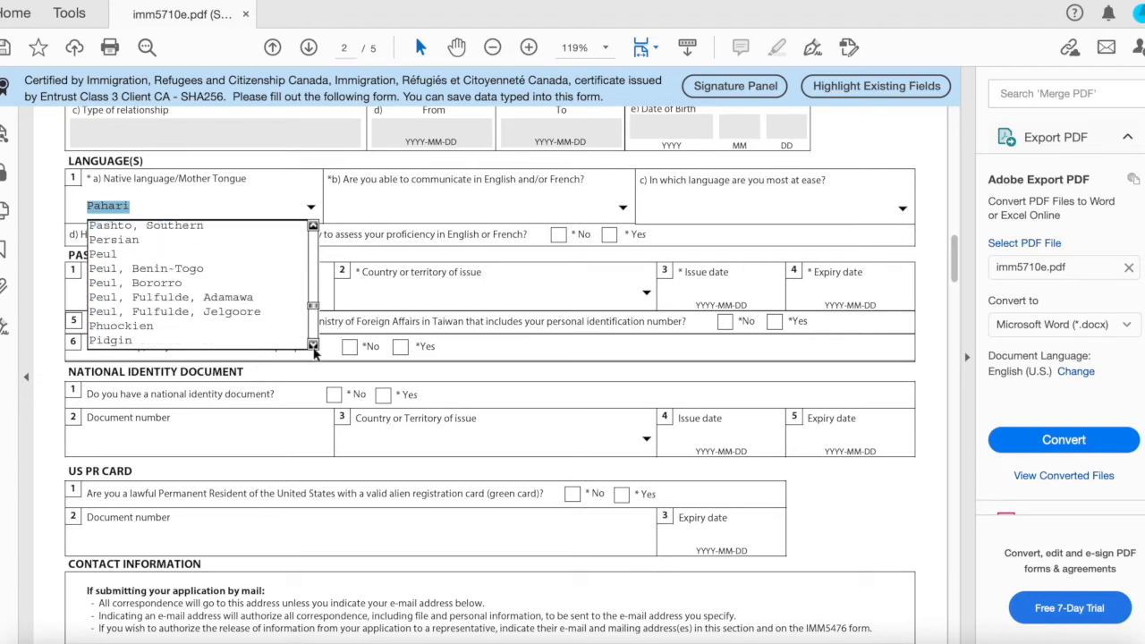
{"action": "scroll", "coordinate": [313, 346], "scroll_direction": "down", "scroll_amount": 8}
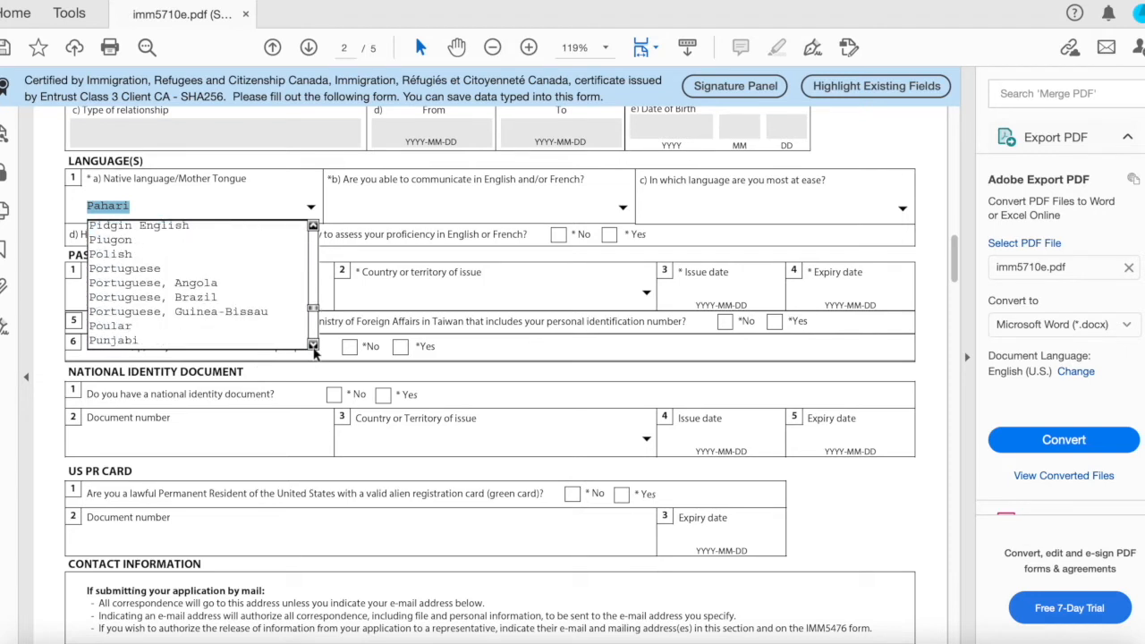
{"action": "left_click", "coordinate": [227, 330]}
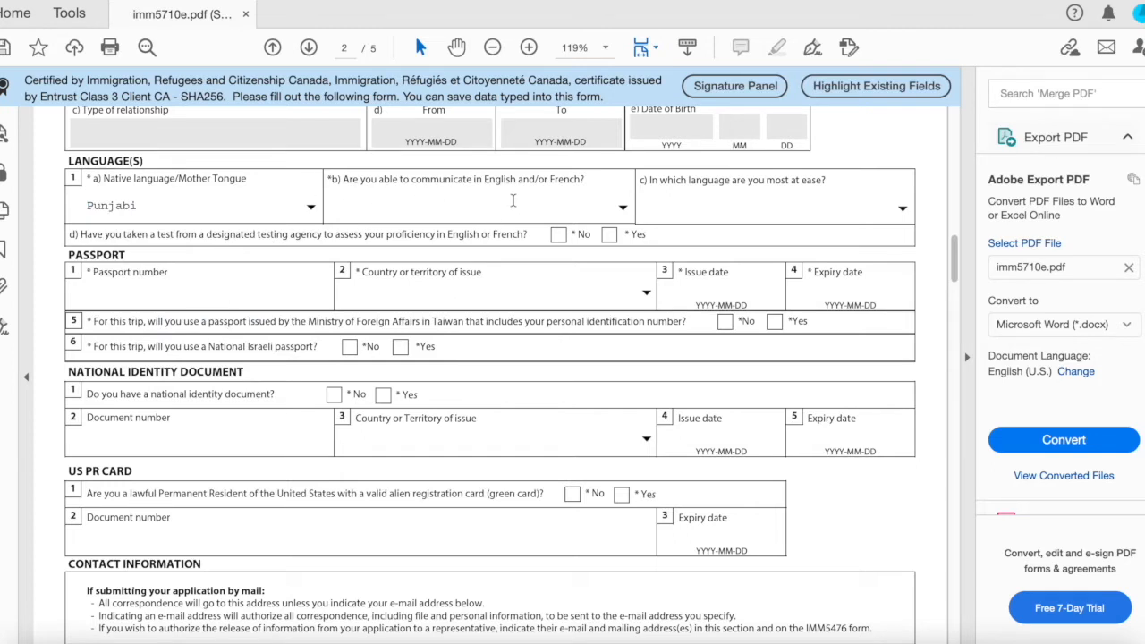
{"action": "left_click", "coordinate": [622, 207]}
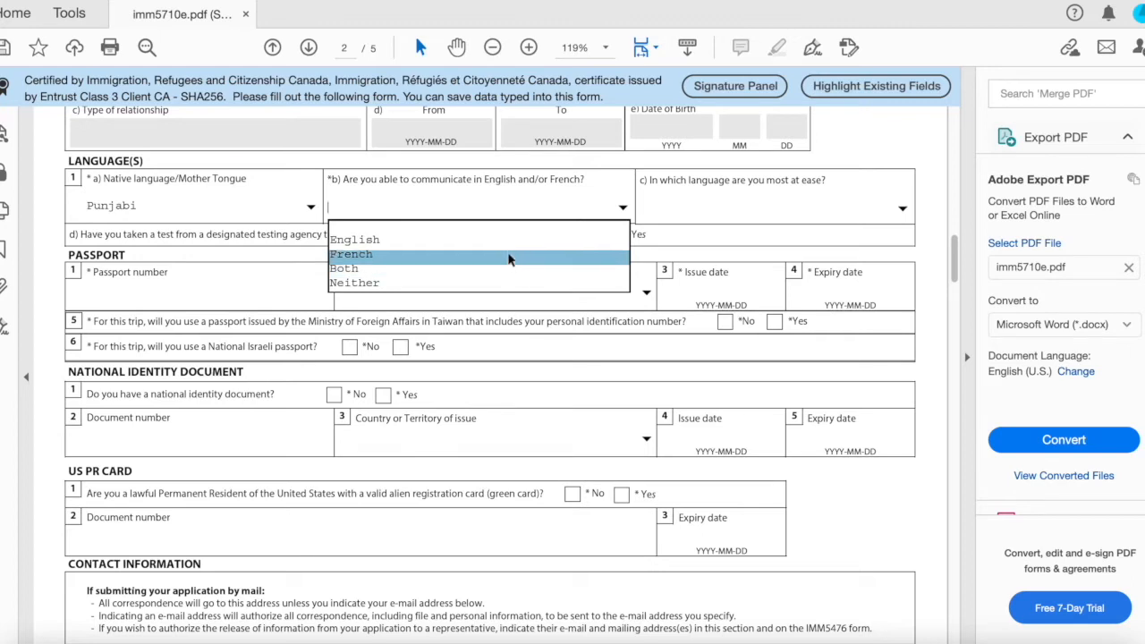
{"action": "left_click", "coordinate": [508, 245]}
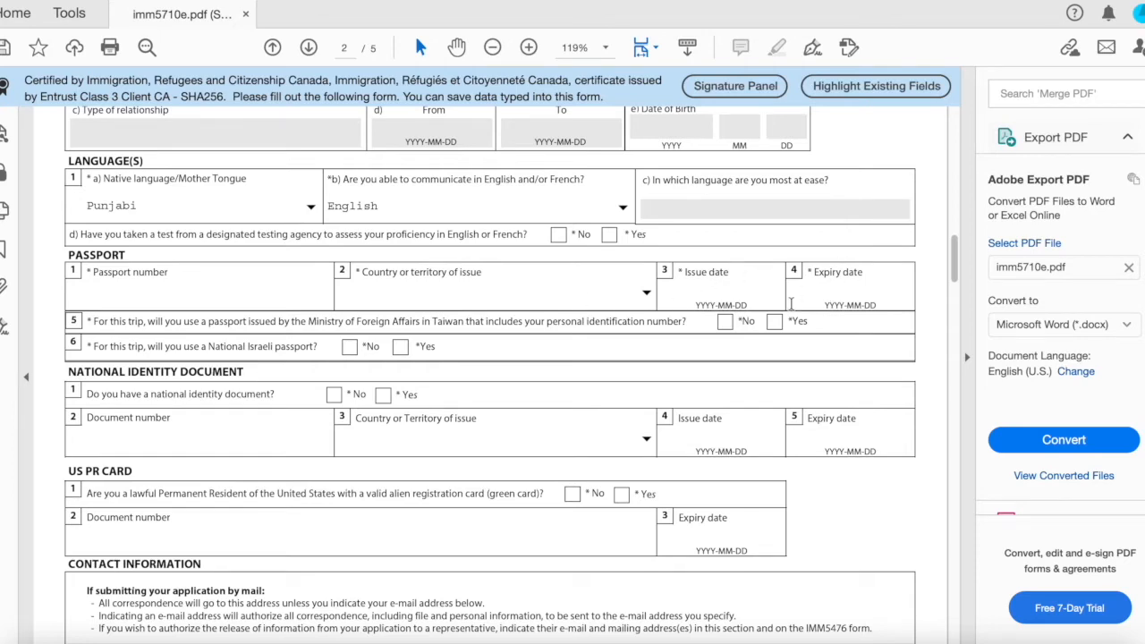
Answer Yes to having a national identity document and enter its document number.
{"action": "scroll", "coordinate": [489, 401], "scroll_direction": "down", "scroll_amount": 2}
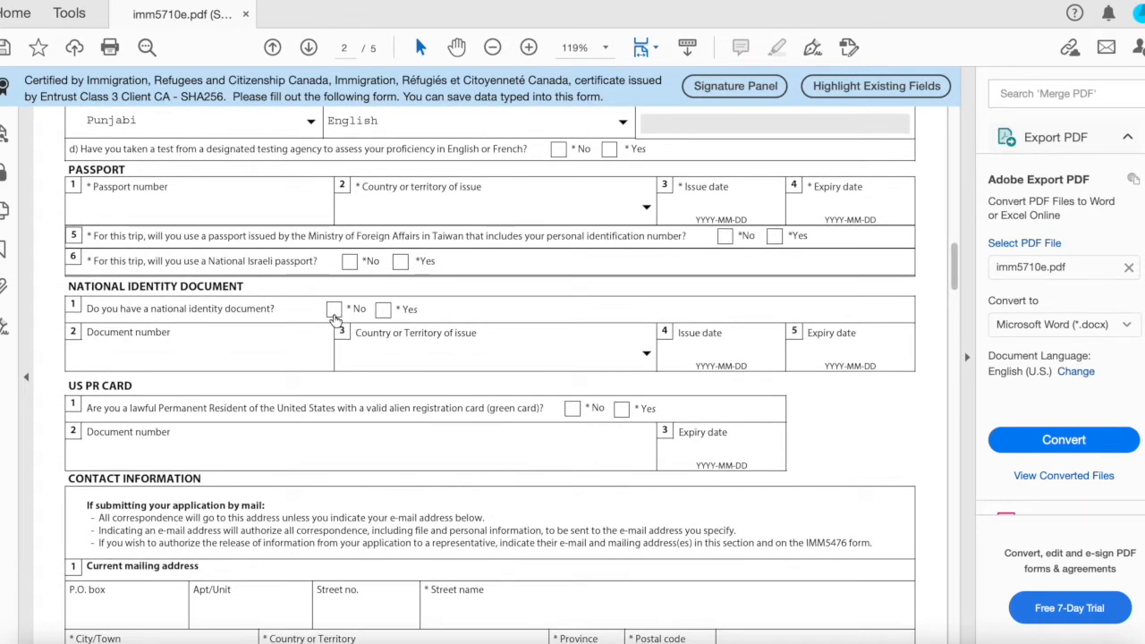
{"action": "left_click", "coordinate": [383, 310]}
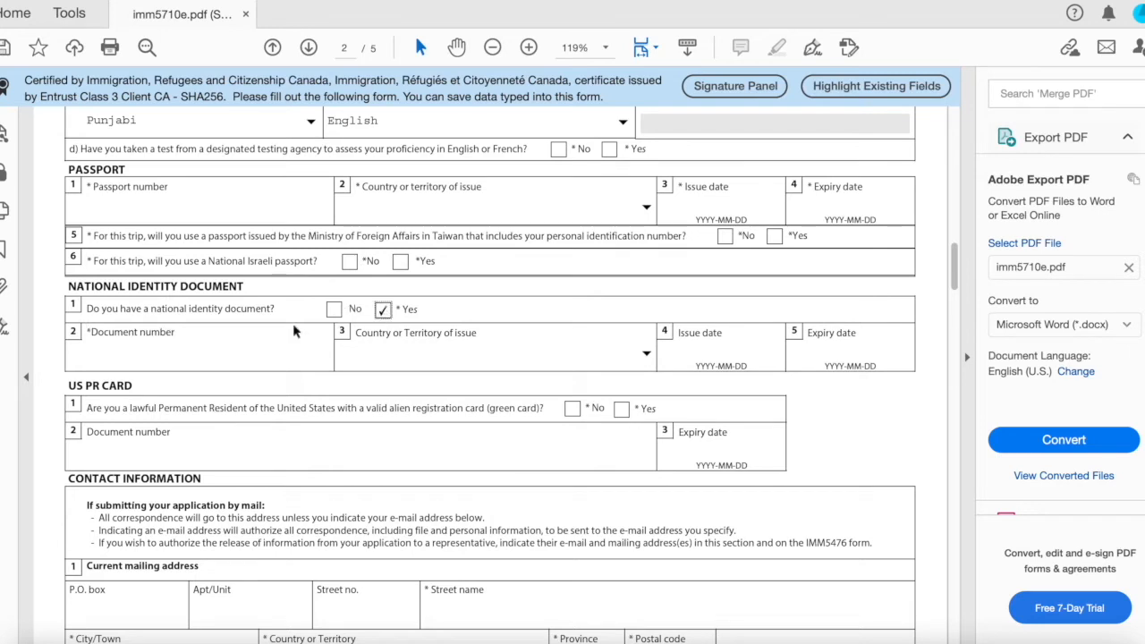
{"action": "left_click", "coordinate": [237, 349]}
{"action": "type", "text": "8"}
{"action": "left_click", "coordinate": [646, 369]}
{"action": "left_click", "coordinate": [635, 337]}
Answer No to holding a US PR card and Yes to the residential address being the same as mailing.
{"action": "scroll", "coordinate": [544, 449], "scroll_direction": "down", "scroll_amount": 1}
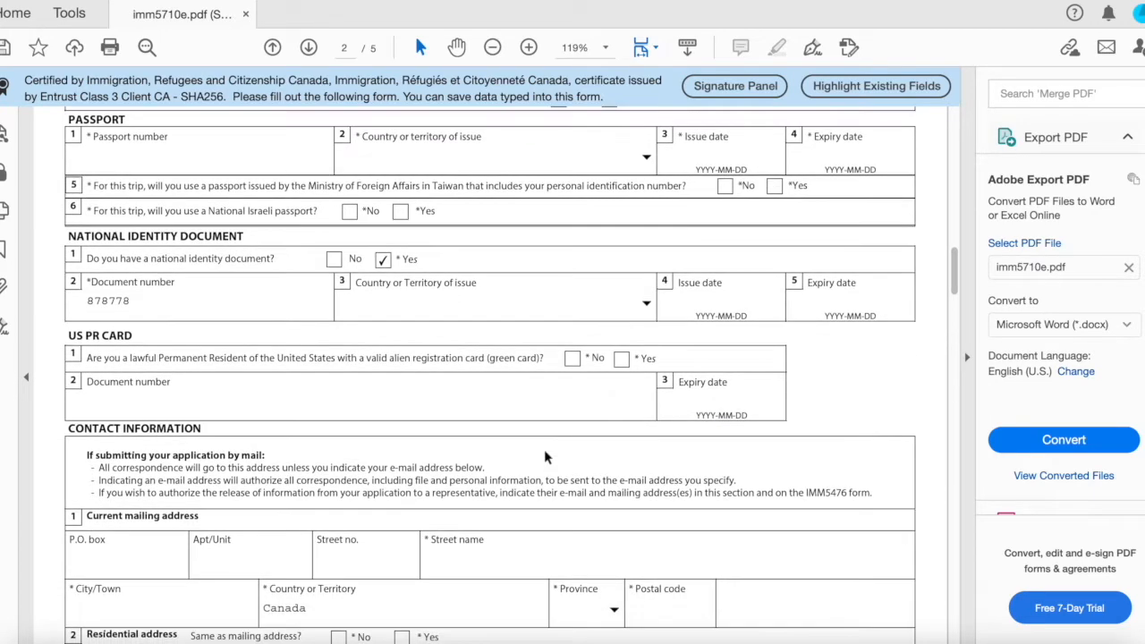
{"action": "left_click", "coordinate": [573, 359]}
{"action": "scroll", "coordinate": [572, 358], "scroll_direction": "down", "scroll_amount": 5}
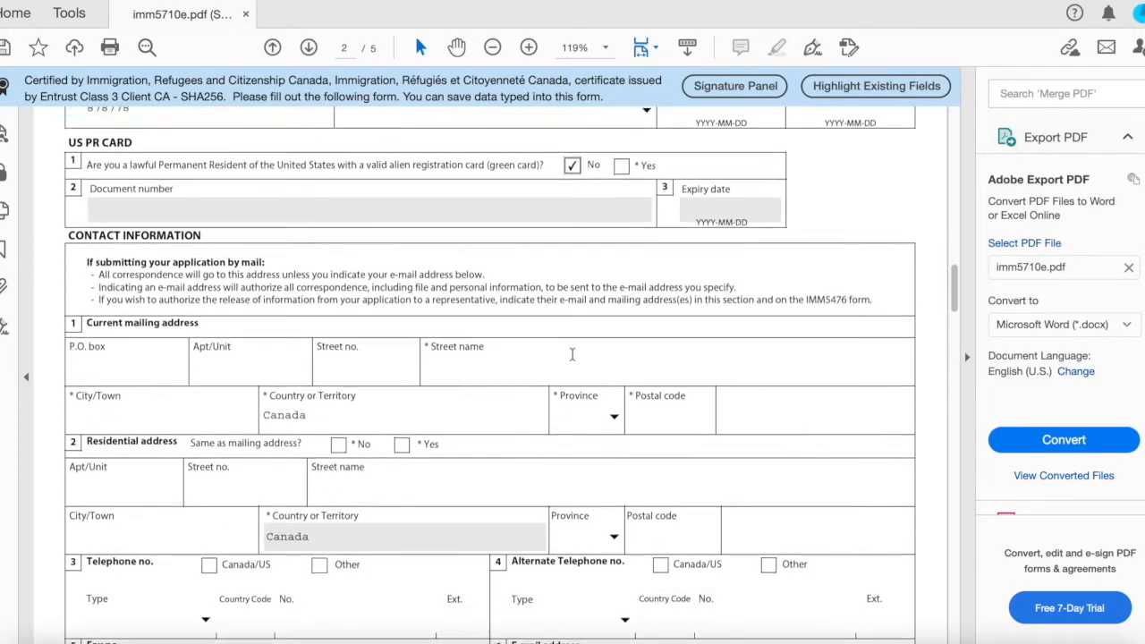
{"action": "scroll", "coordinate": [564, 350], "scroll_direction": "down", "scroll_amount": 1}
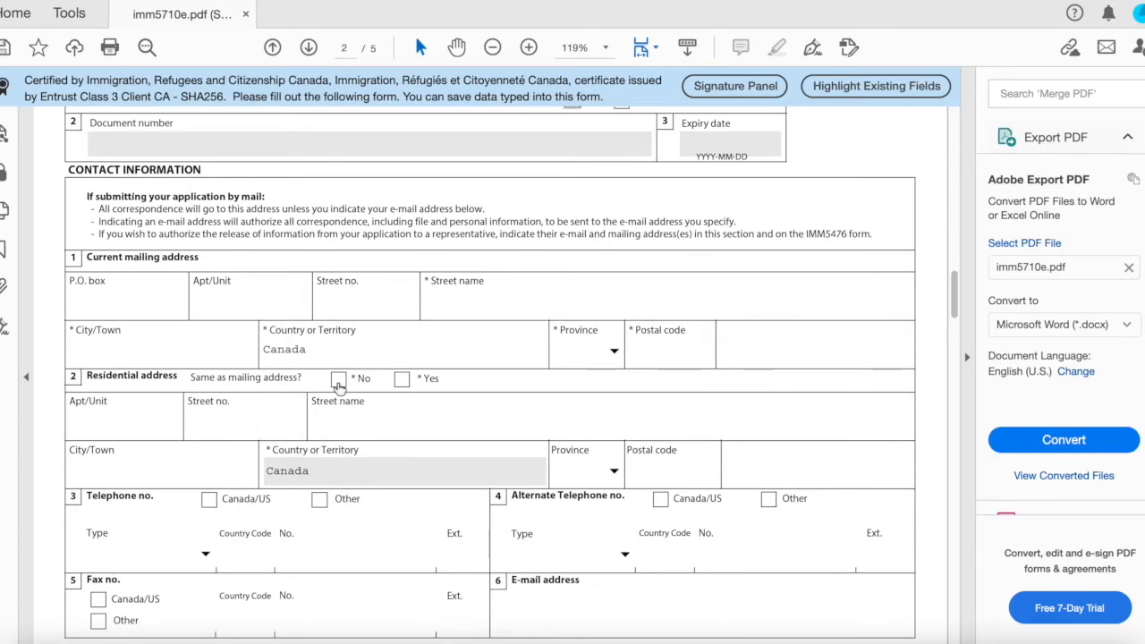
{"action": "left_click", "coordinate": [402, 379]}
Set the telephone number type to Cellular.
{"action": "scroll", "coordinate": [402, 389], "scroll_direction": "down", "scroll_amount": 3}
{"action": "scroll", "coordinate": [401, 389], "scroll_direction": "down", "scroll_amount": 2}
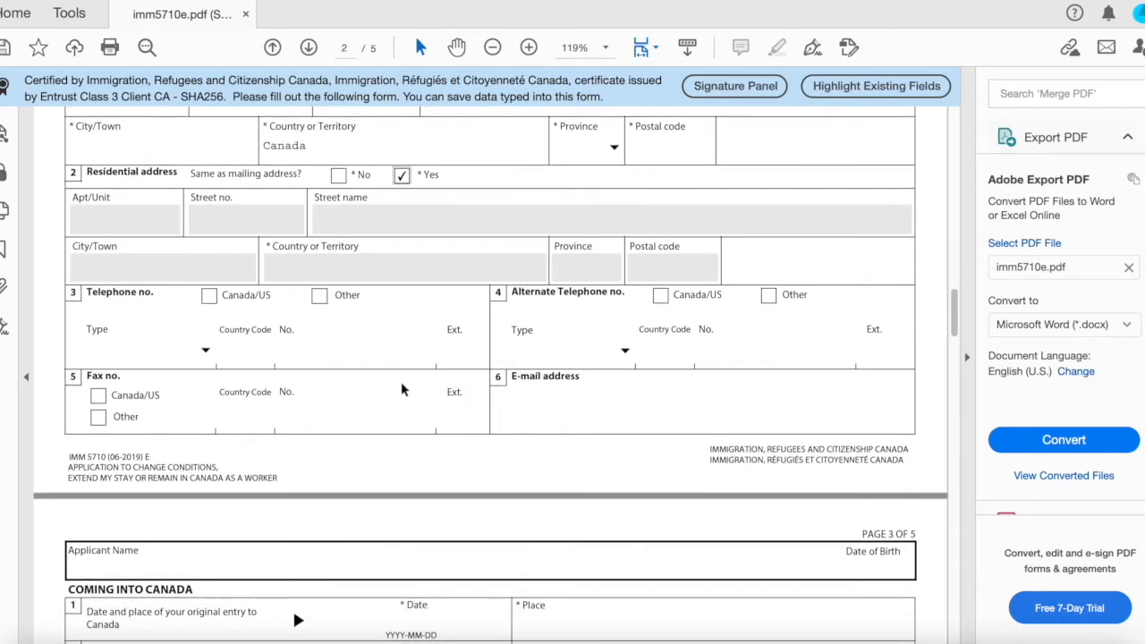
{"action": "left_click", "coordinate": [205, 350]}
{"action": "left_click", "coordinate": [182, 402]}
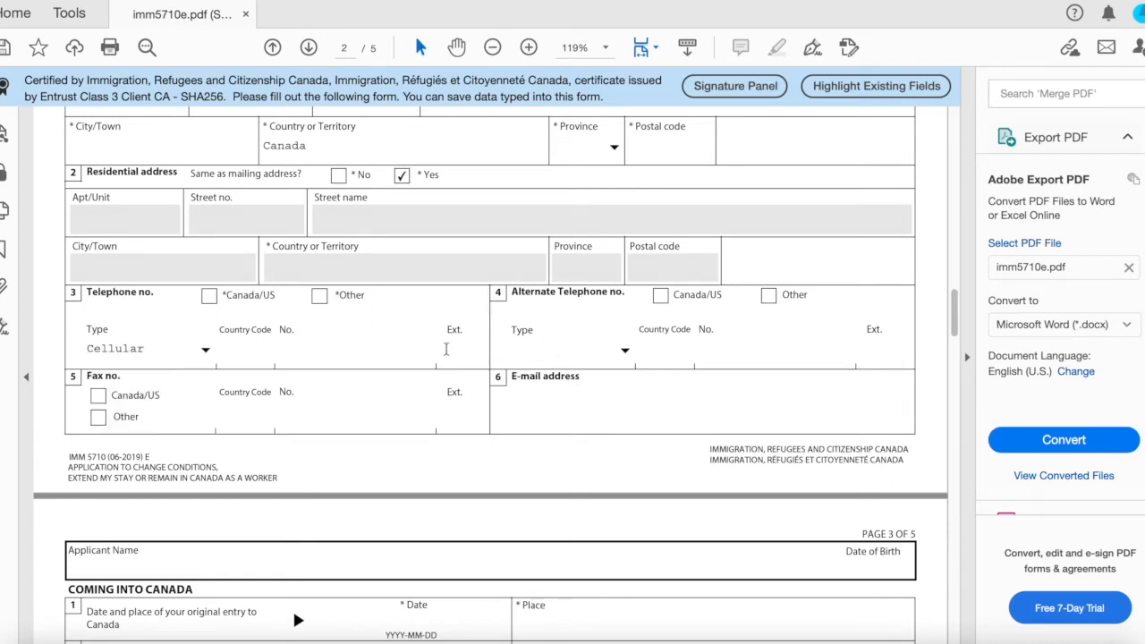
{"action": "left_click", "coordinate": [537, 394]}
Set the original purpose for coming to Canada to Study.
{"action": "scroll", "coordinate": [320, 398], "scroll_direction": "down", "scroll_amount": 8}
{"action": "scroll", "coordinate": [322, 404], "scroll_direction": "down", "scroll_amount": 3}
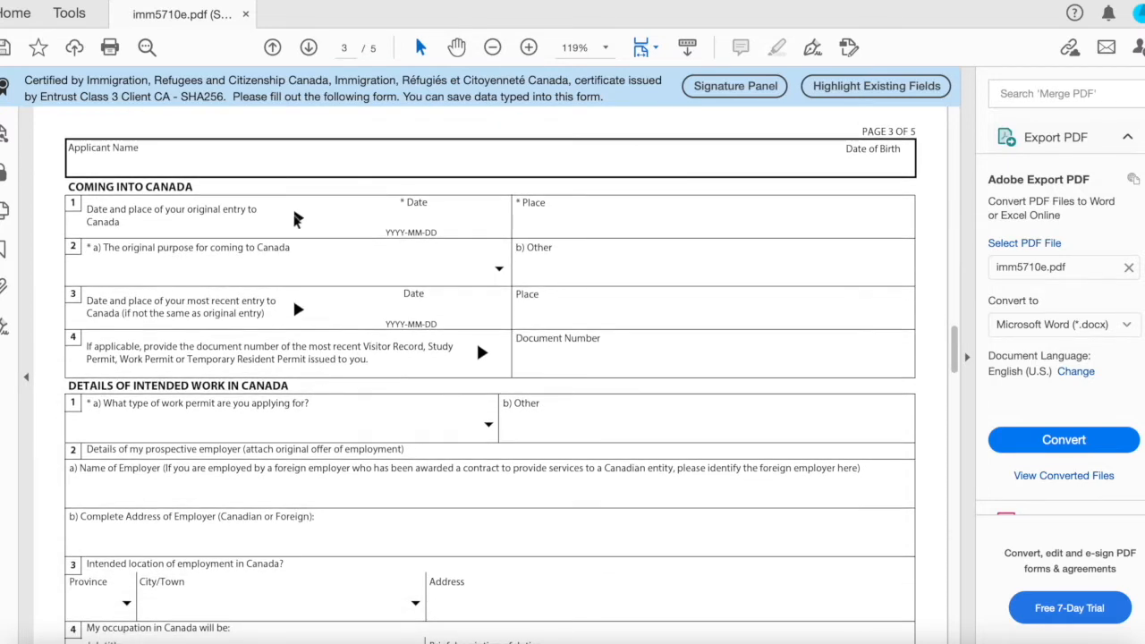
{"action": "left_click", "coordinate": [400, 215]}
{"action": "left_click", "coordinate": [499, 267]}
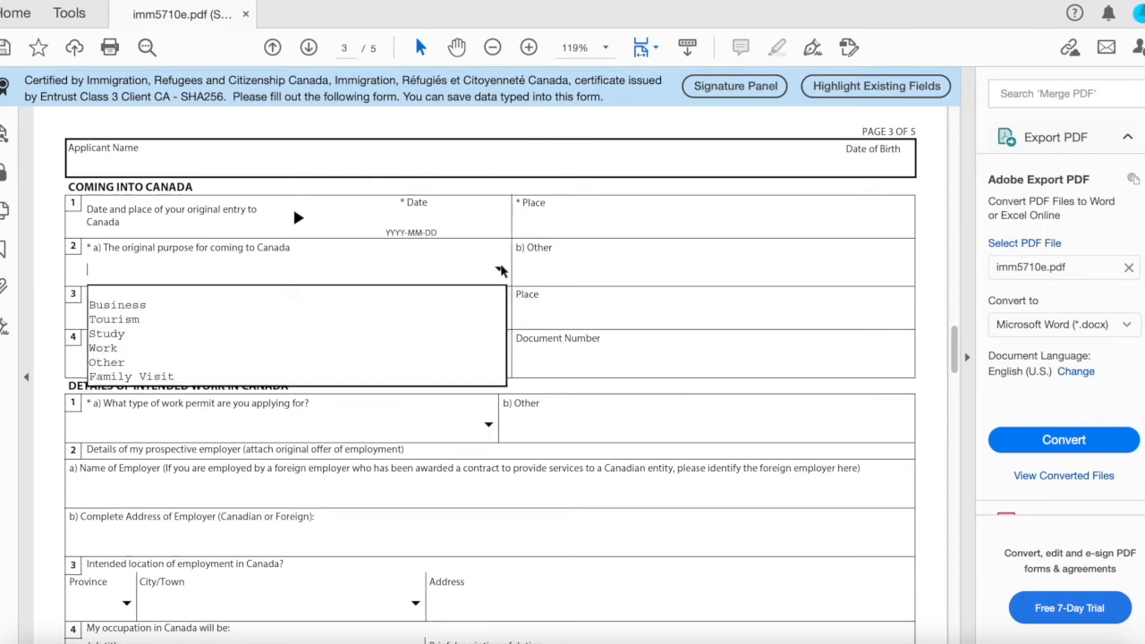
{"action": "left_click", "coordinate": [367, 337]}
Set the type of work permit being applied for to Post Graduation Work Permit.
{"action": "scroll", "coordinate": [379, 346], "scroll_direction": "down", "scroll_amount": 2}
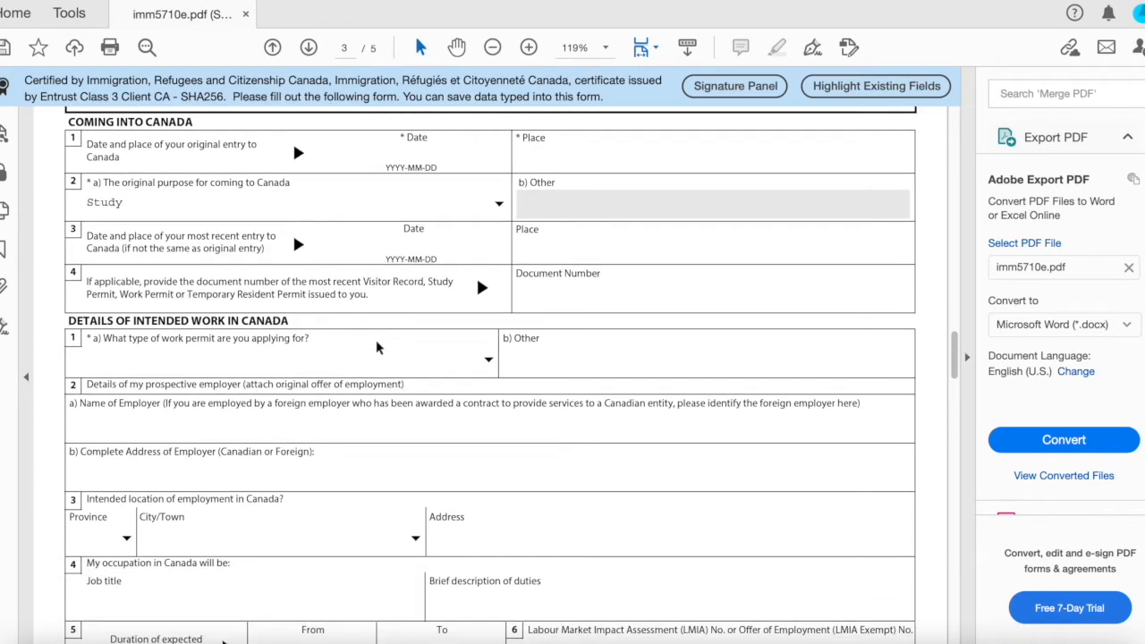
{"action": "scroll", "coordinate": [412, 337], "scroll_direction": "down", "scroll_amount": 2}
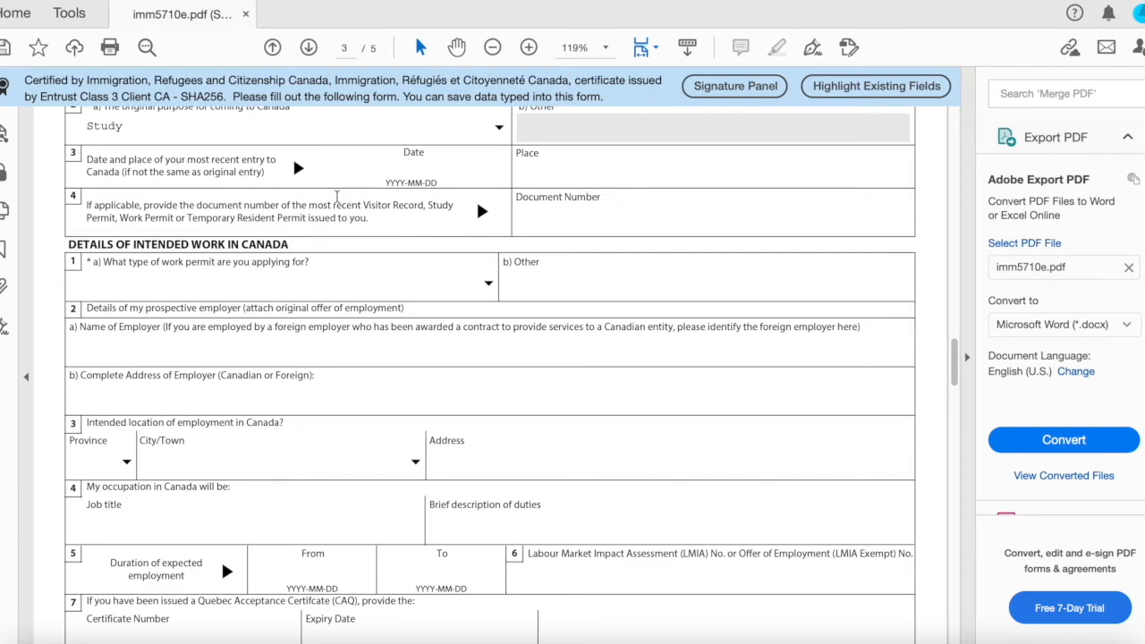
{"action": "scroll", "coordinate": [308, 259], "scroll_direction": "down", "scroll_amount": 3}
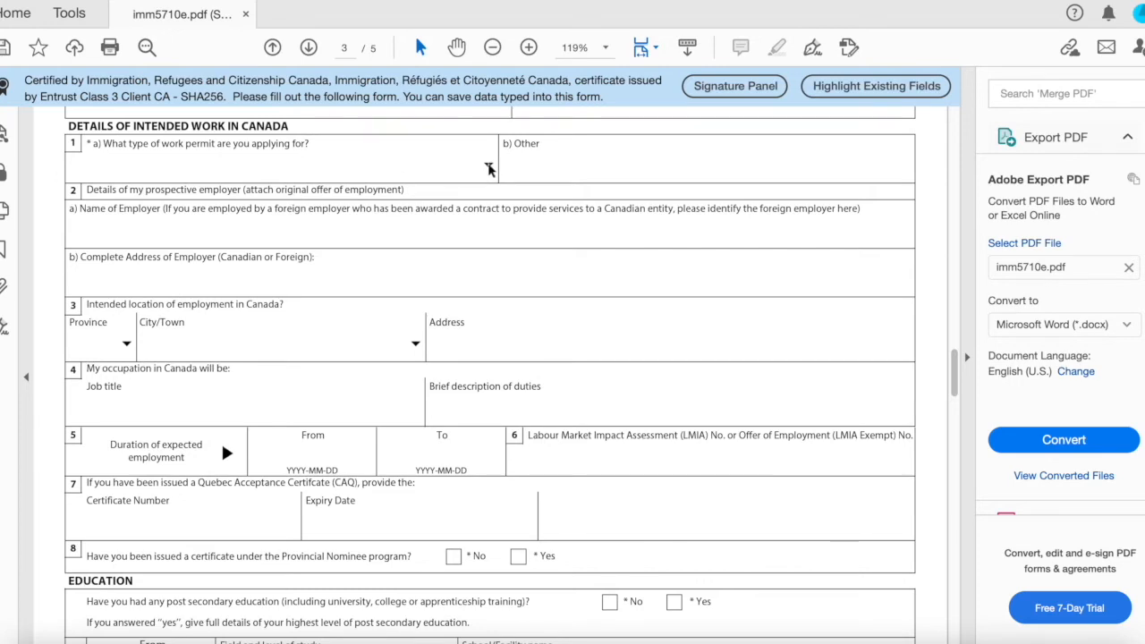
{"action": "left_click", "coordinate": [490, 169]}
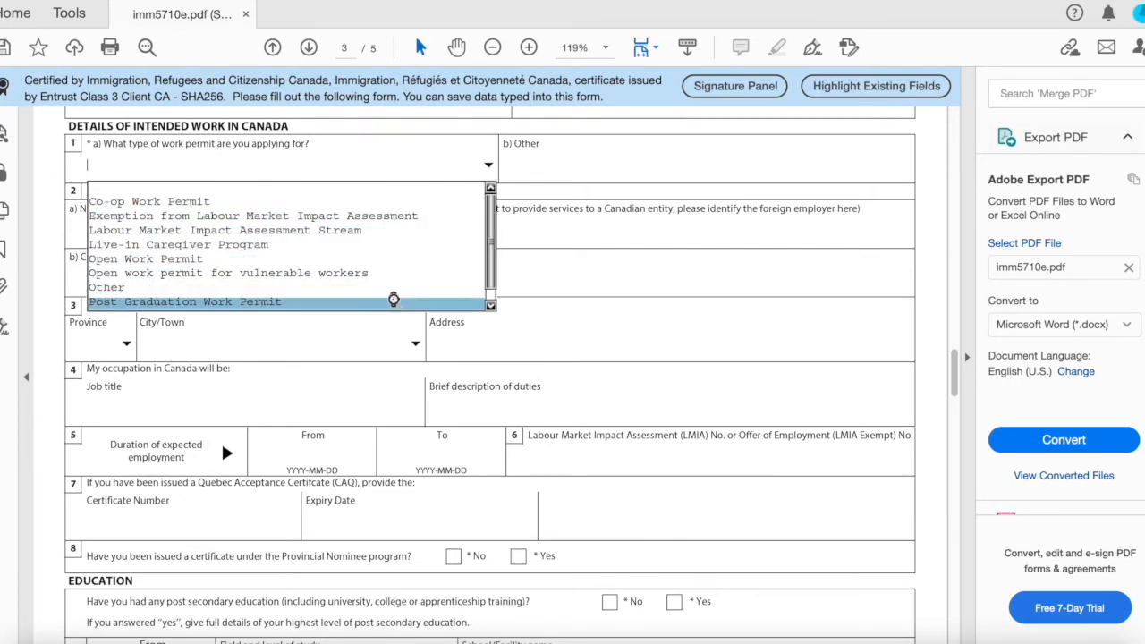
{"action": "left_click", "coordinate": [393, 303]}
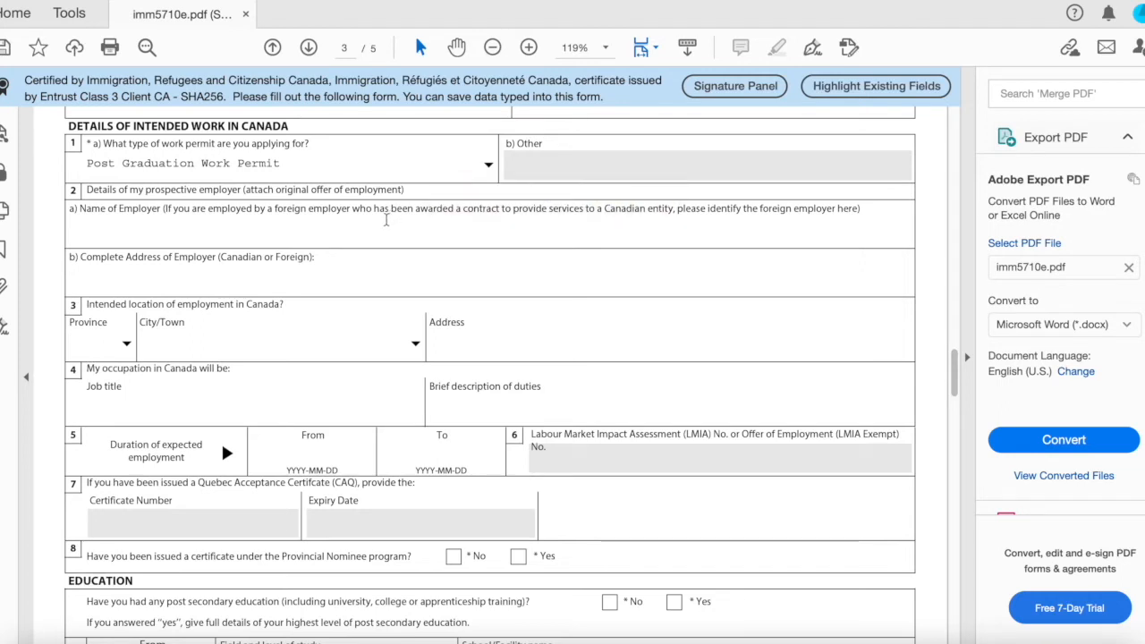
{"action": "scroll", "coordinate": [340, 263], "scroll_direction": "down", "scroll_amount": 1}
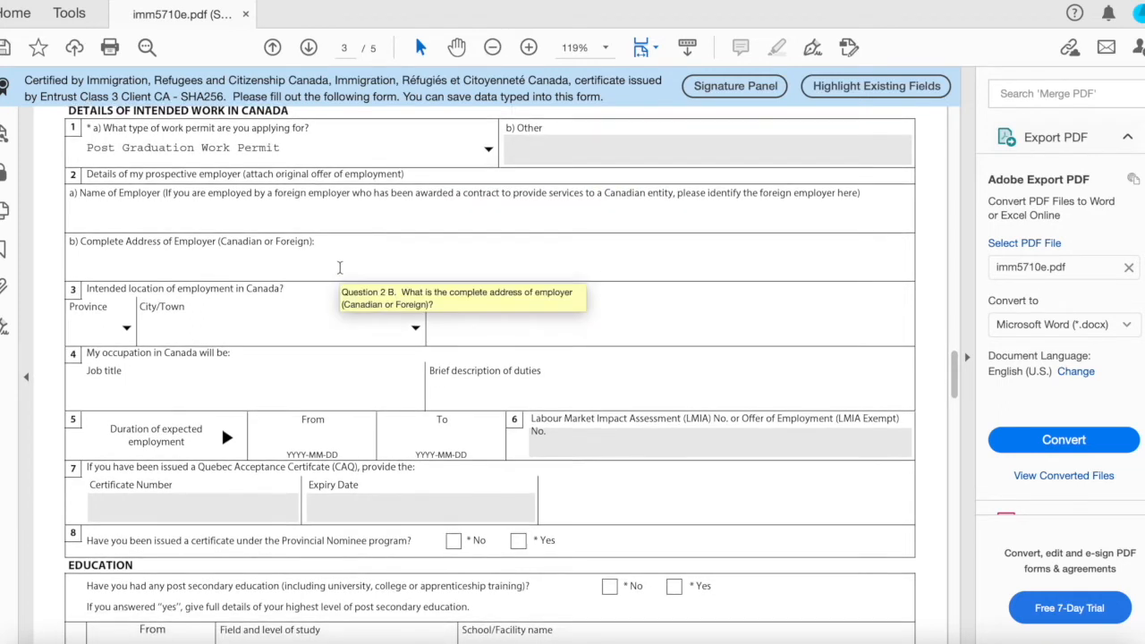
{"action": "left_click", "coordinate": [488, 150]}
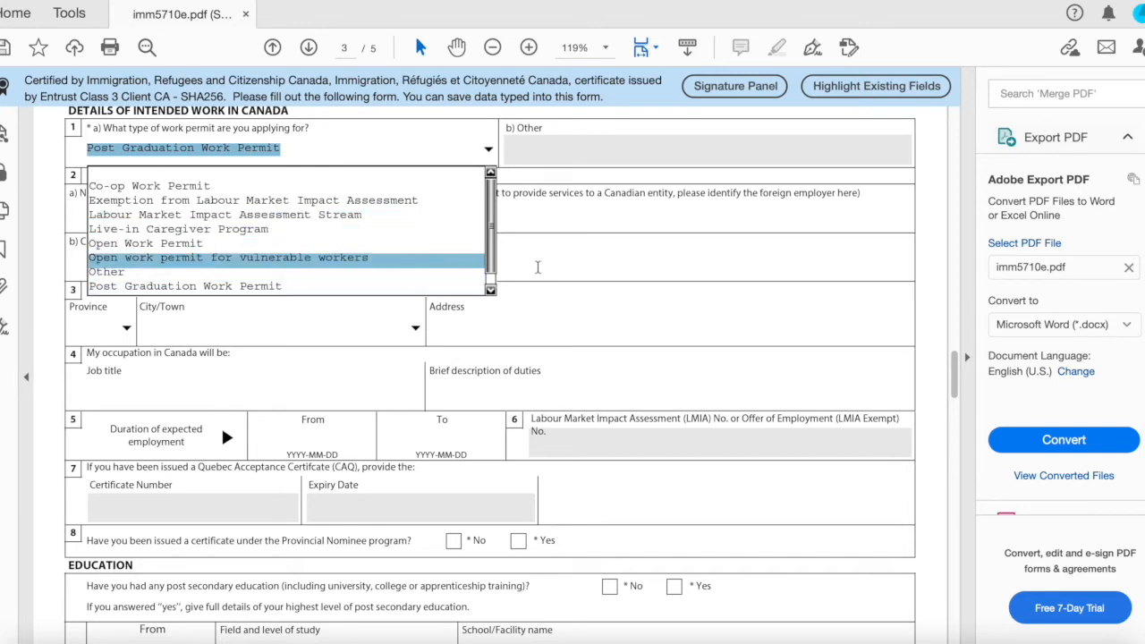
{"action": "left_click", "coordinate": [448, 287]}
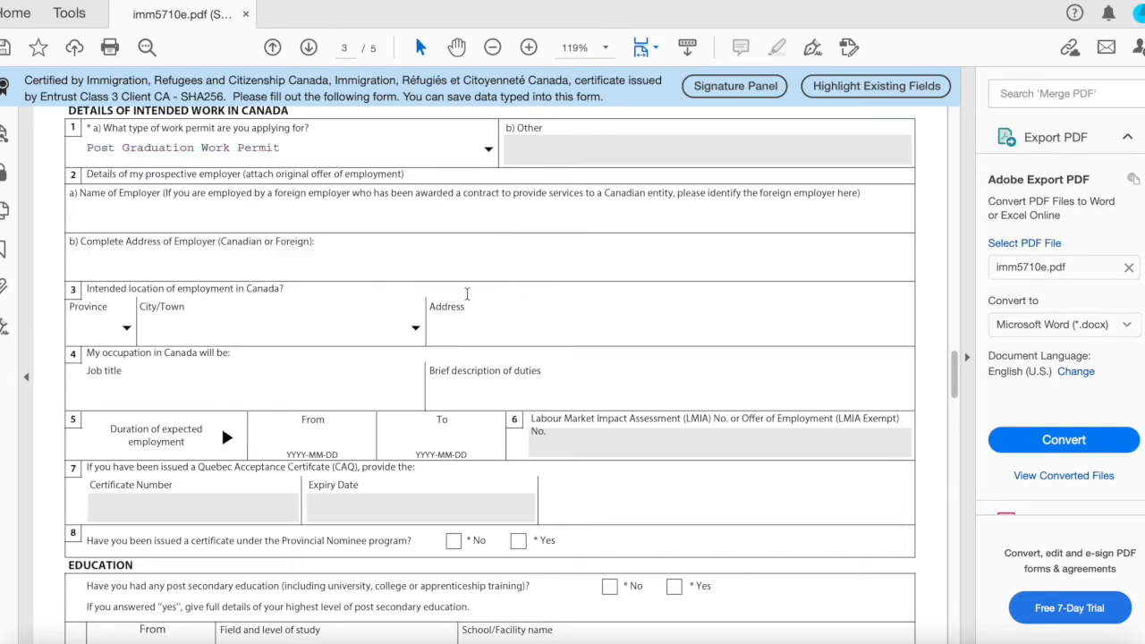
Answer No to both background health questions about tuberculosis and physical or mental disorders.
{"action": "scroll", "coordinate": [462, 299], "scroll_direction": "down", "scroll_amount": 2}
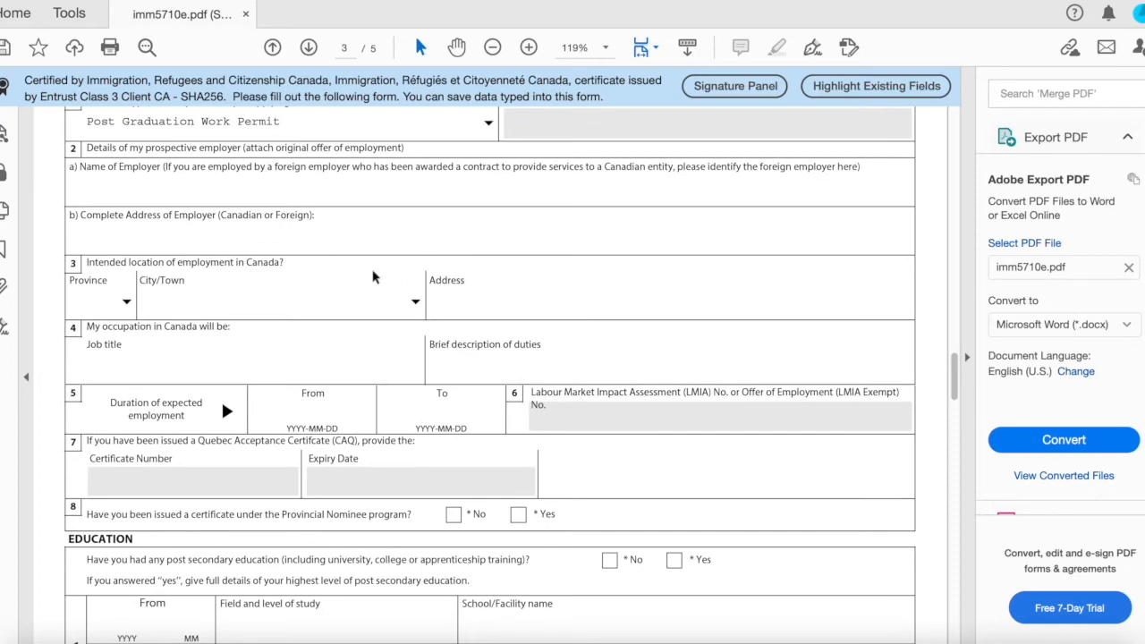
{"action": "scroll", "coordinate": [413, 229], "scroll_direction": "down", "scroll_amount": 3}
{"action": "scroll", "coordinate": [413, 231], "scroll_direction": "down", "scroll_amount": 6}
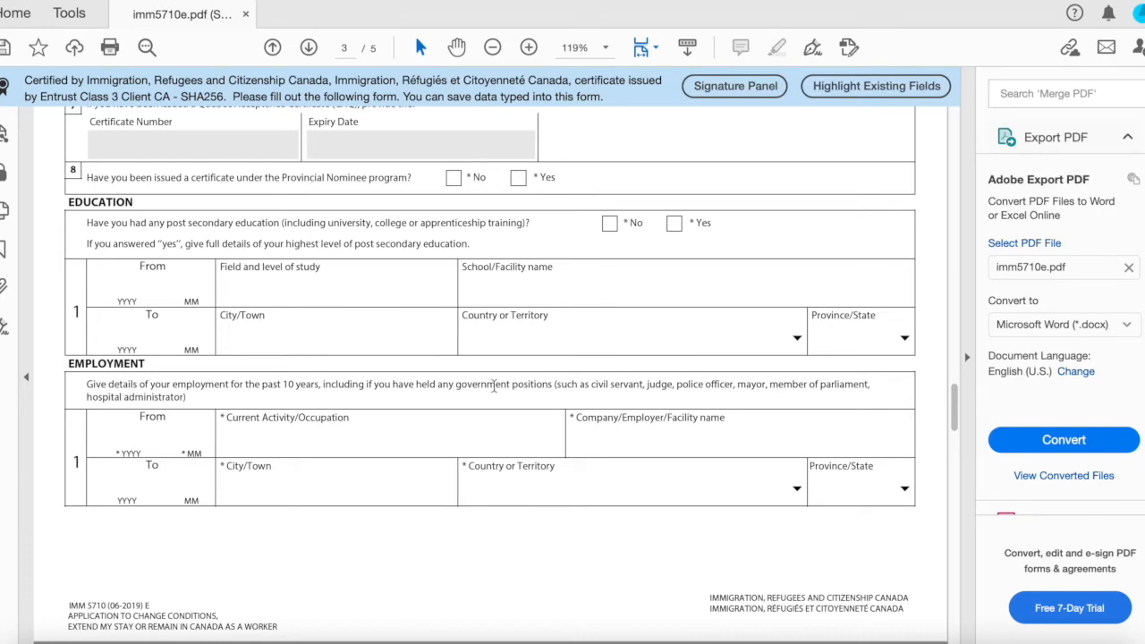
{"action": "scroll", "coordinate": [501, 378], "scroll_direction": "down", "scroll_amount": 3}
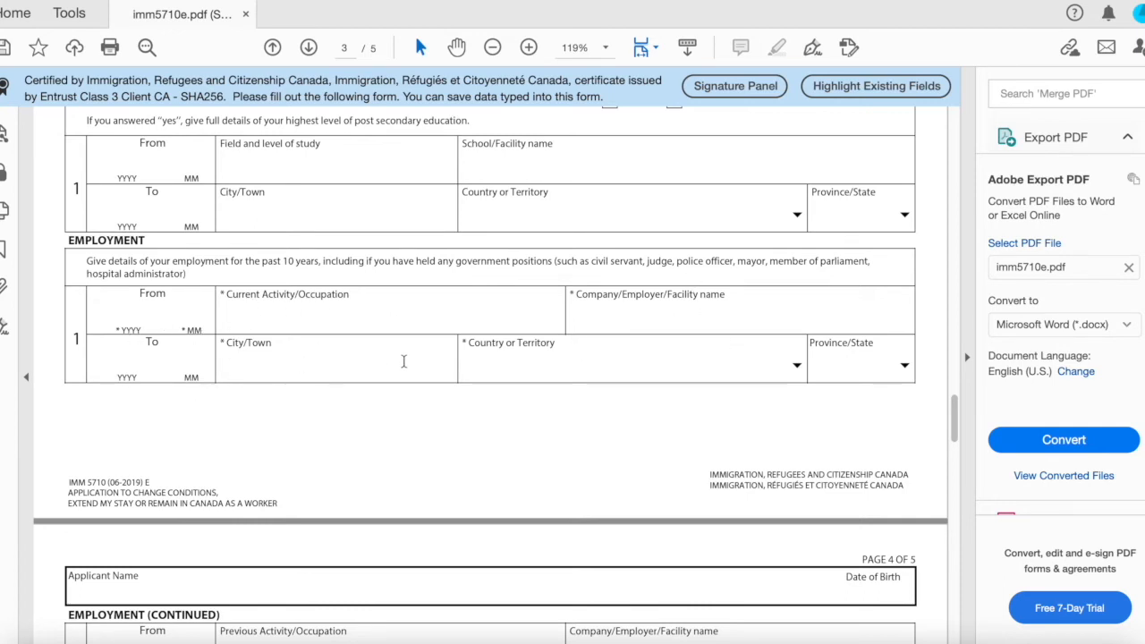
{"action": "scroll", "coordinate": [682, 318], "scroll_direction": "down", "scroll_amount": 5}
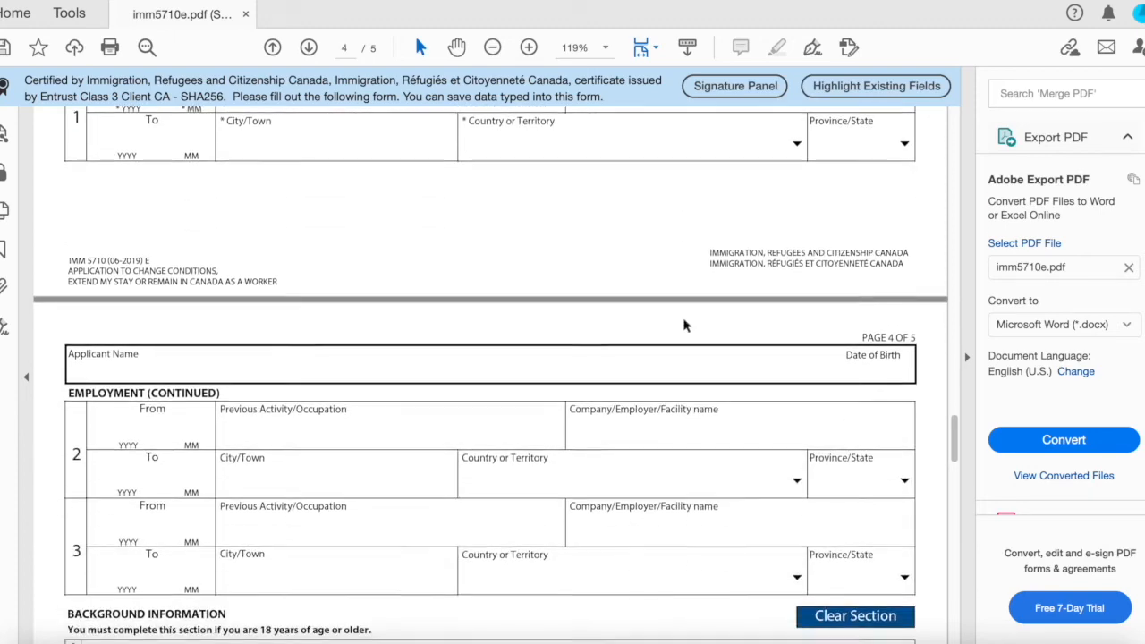
{"action": "scroll", "coordinate": [683, 318], "scroll_direction": "down", "scroll_amount": 10}
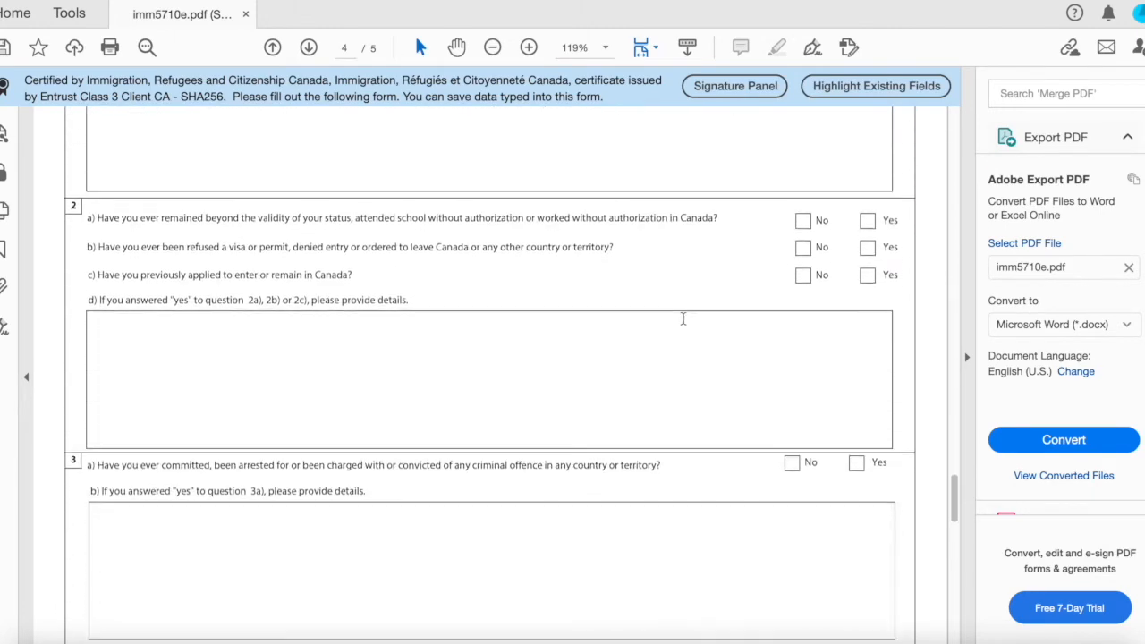
{"action": "scroll", "coordinate": [682, 317], "scroll_direction": "up", "scroll_amount": 7}
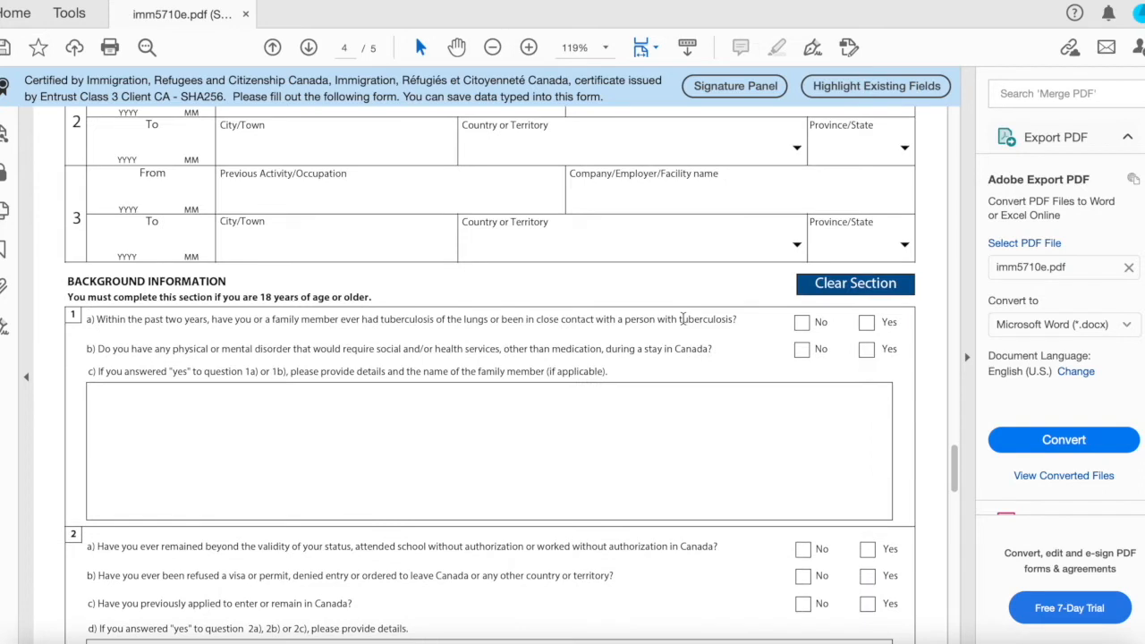
{"action": "left_click", "coordinate": [802, 324]}
{"action": "left_click", "coordinate": [801, 349]}
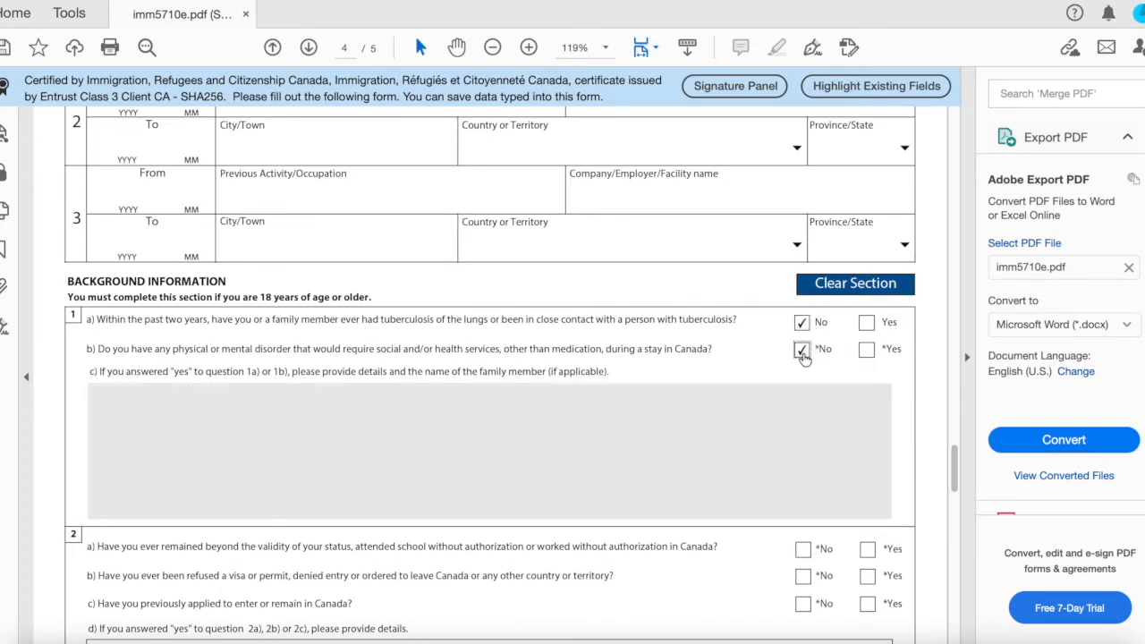
Answer No to the status overstay, visa refusal and previous application questions.
{"action": "scroll", "coordinate": [802, 352], "scroll_direction": "down", "scroll_amount": 2}
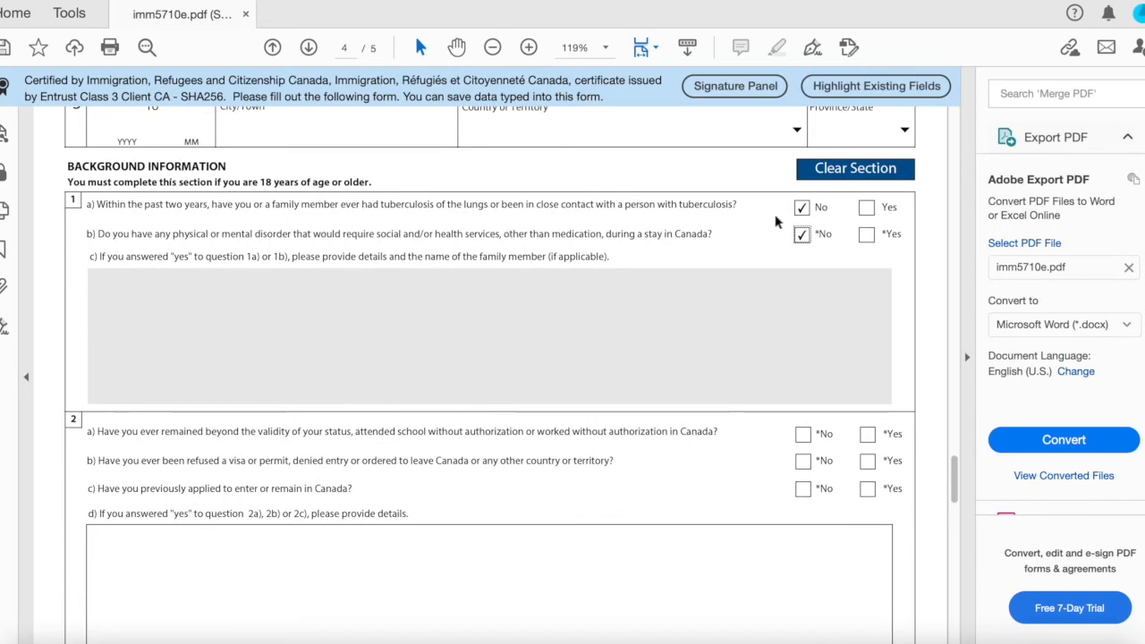
{"action": "scroll", "coordinate": [805, 238], "scroll_direction": "down", "scroll_amount": 3}
{"action": "scroll", "coordinate": [806, 240], "scroll_direction": "down", "scroll_amount": 1}
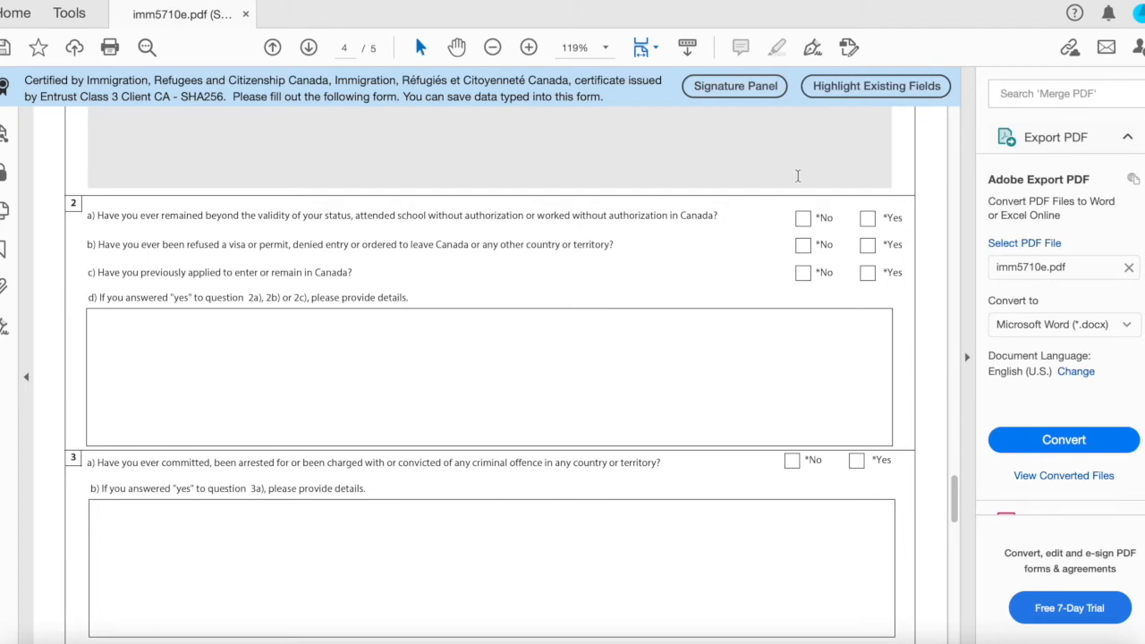
{"action": "left_click", "coordinate": [802, 218]}
{"action": "left_click", "coordinate": [803, 244]}
{"action": "left_click", "coordinate": [804, 273]}
Answer No to the criminal offence and military or security service questions.
{"action": "scroll", "coordinate": [805, 278], "scroll_direction": "down", "scroll_amount": 3}
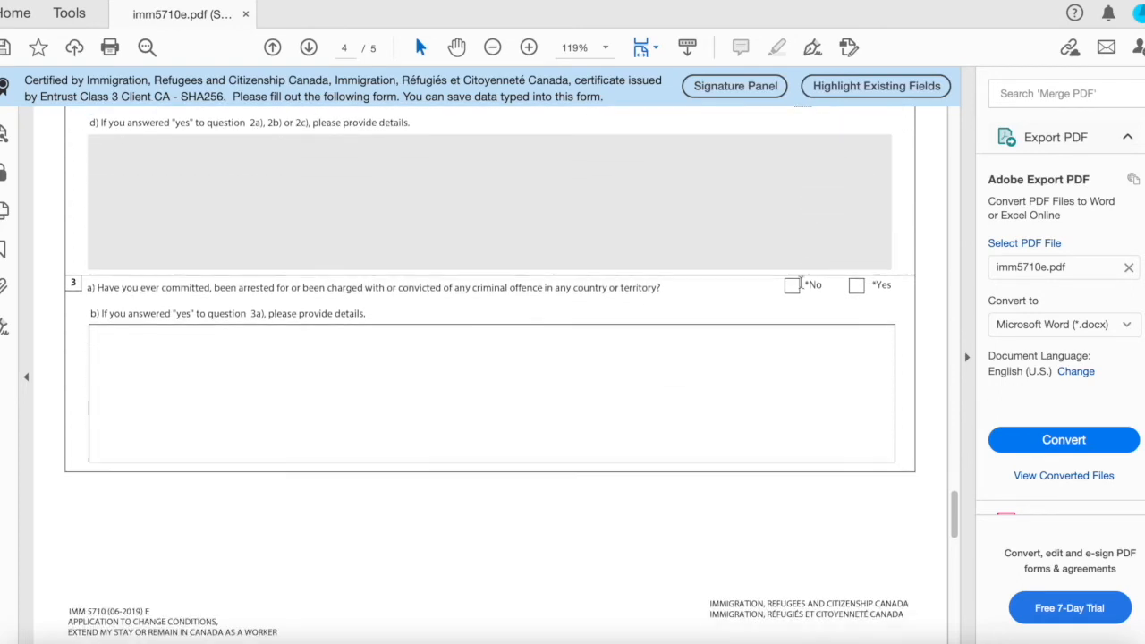
{"action": "left_click", "coordinate": [799, 285]}
{"action": "scroll", "coordinate": [796, 287], "scroll_direction": "down", "scroll_amount": 6}
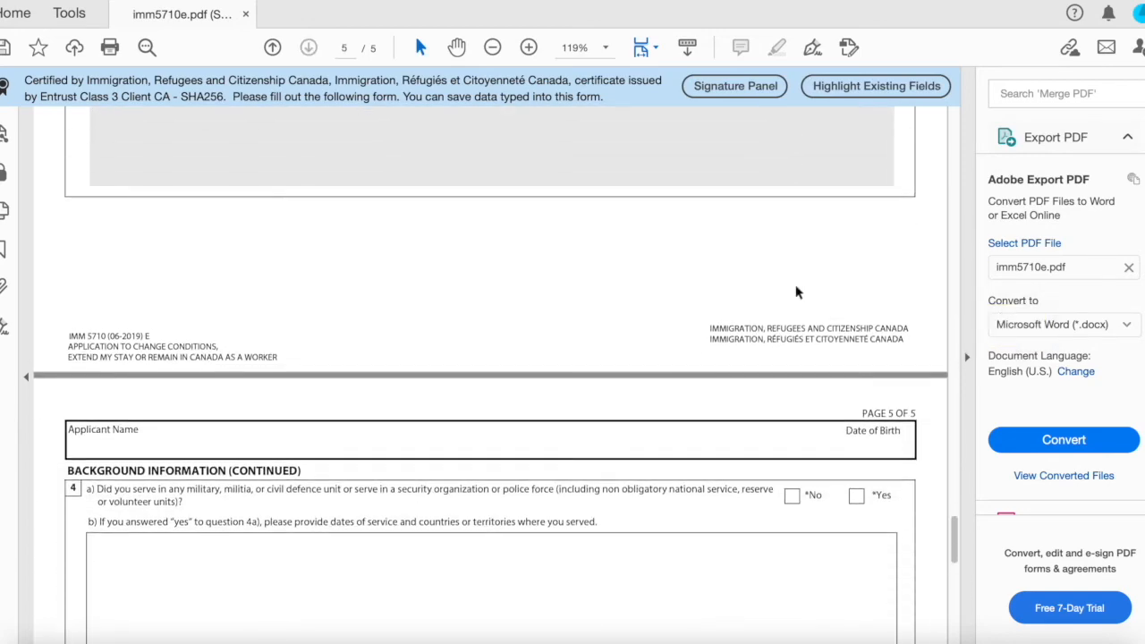
{"action": "scroll", "coordinate": [796, 291], "scroll_direction": "down", "scroll_amount": 3}
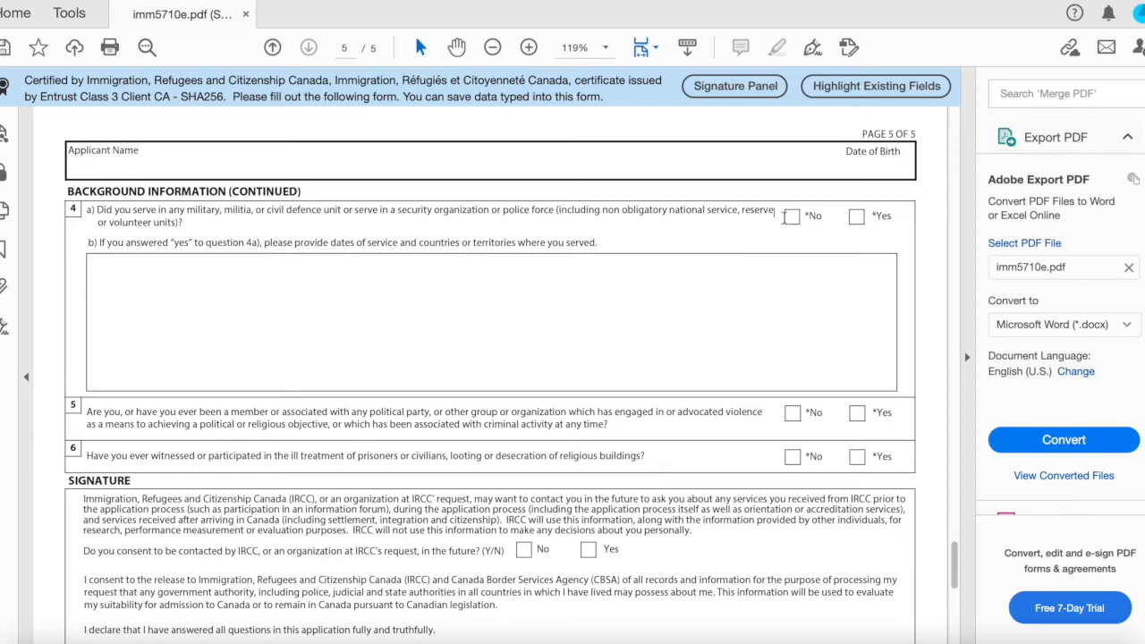
{"action": "left_click", "coordinate": [790, 216]}
Answer No to the political association and ill-treatment questions.
{"action": "scroll", "coordinate": [786, 218], "scroll_direction": "down", "scroll_amount": 2}
{"action": "scroll", "coordinate": [785, 217], "scroll_direction": "down", "scroll_amount": 1}
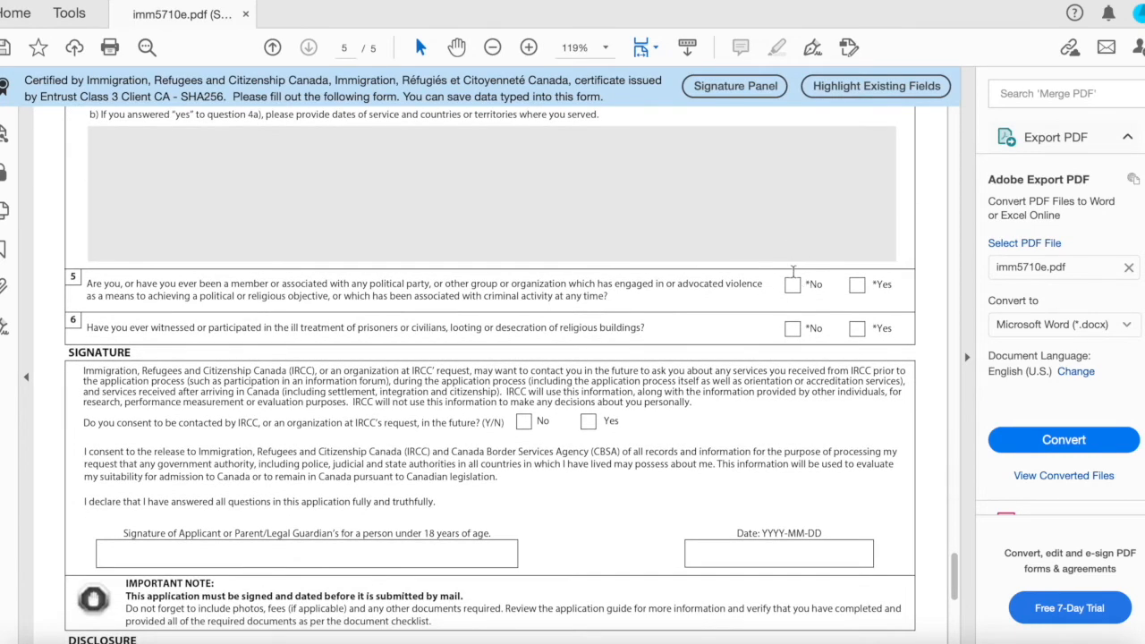
{"action": "left_click", "coordinate": [792, 285]}
{"action": "left_click", "coordinate": [792, 330]}
Enter the applicant's full name in the signature field.
{"action": "scroll", "coordinate": [798, 327], "scroll_direction": "down", "scroll_amount": 3}
{"action": "left_click", "coordinate": [492, 460]}
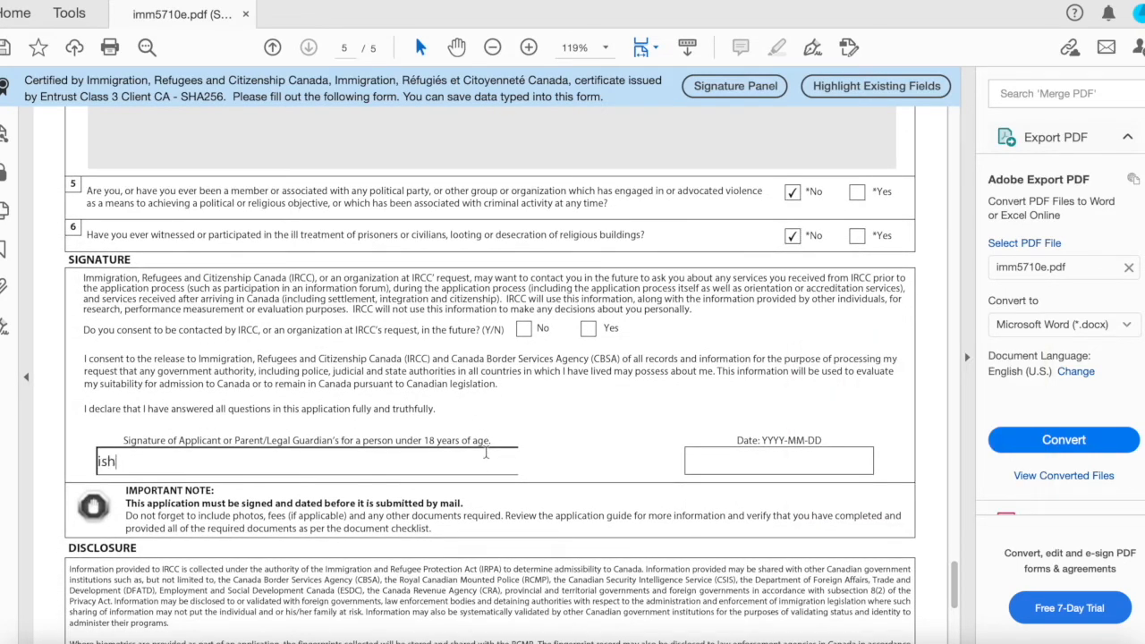
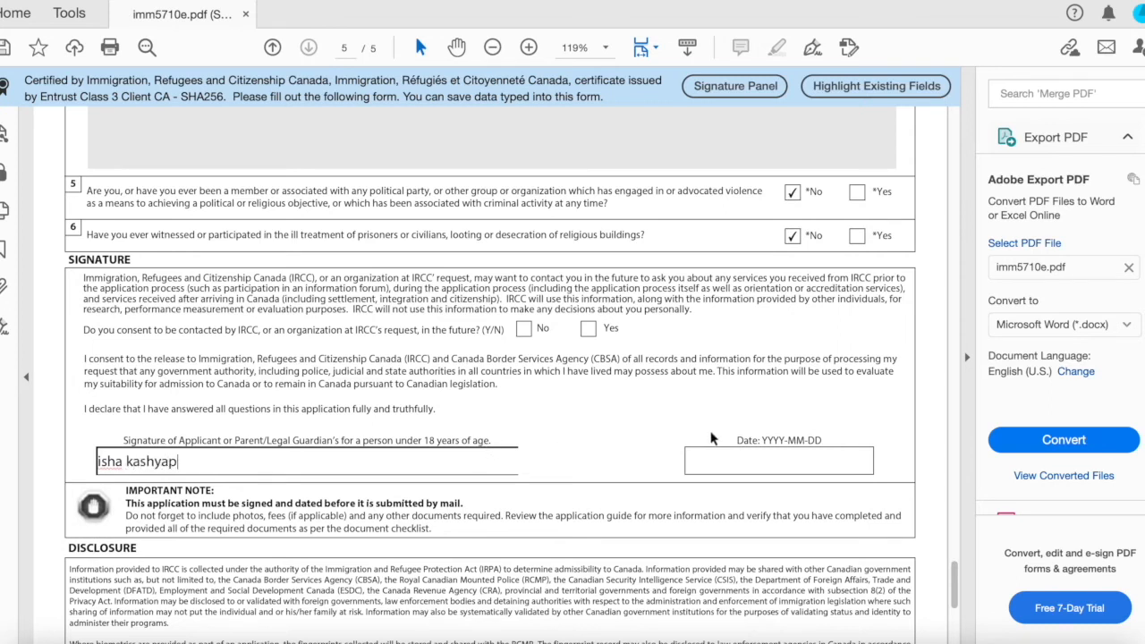
Set the signature date to 2021-05-12 using the date picker.
{"action": "left_click", "coordinate": [737, 467]}
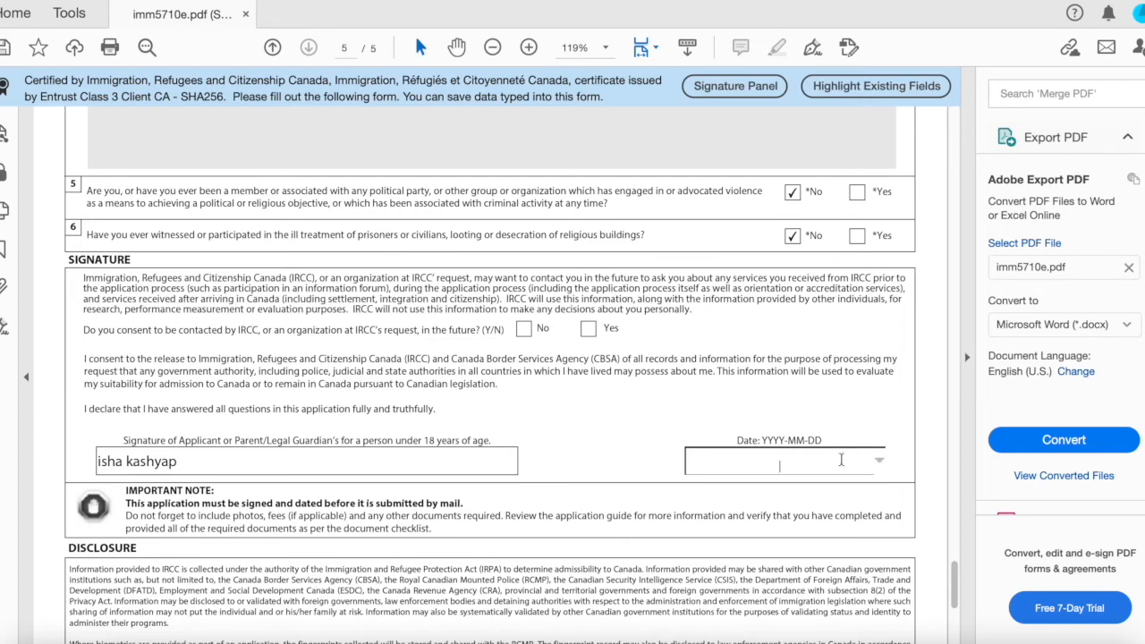
{"action": "left_click", "coordinate": [880, 459]}
{"action": "scroll", "coordinate": [832, 448], "scroll_direction": "down", "scroll_amount": 3}
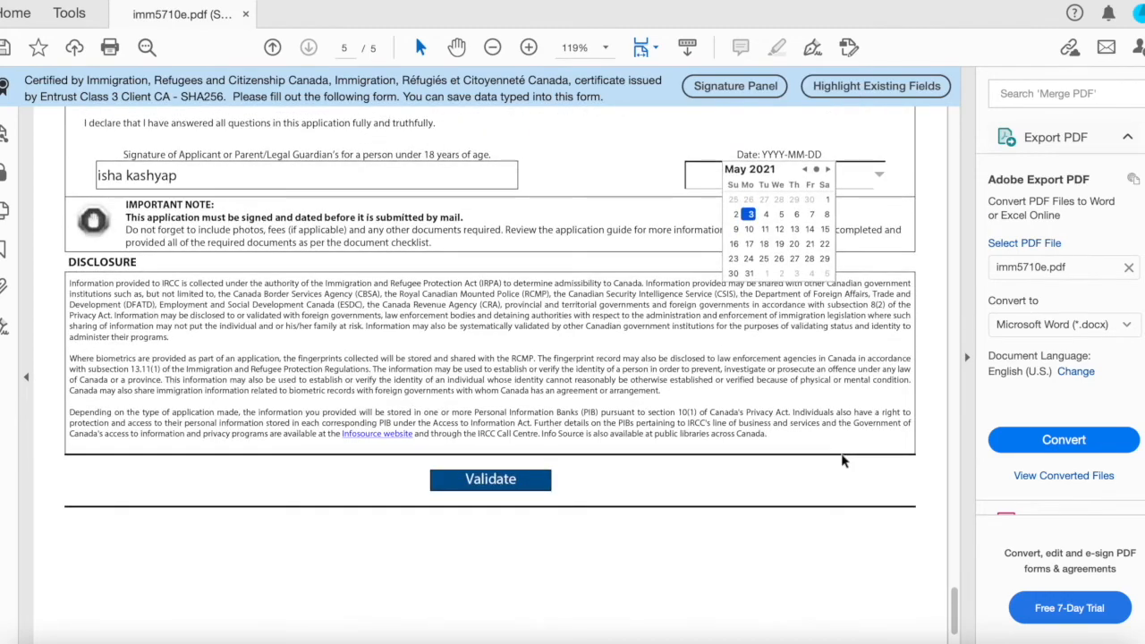
{"action": "left_click", "coordinate": [783, 228]}
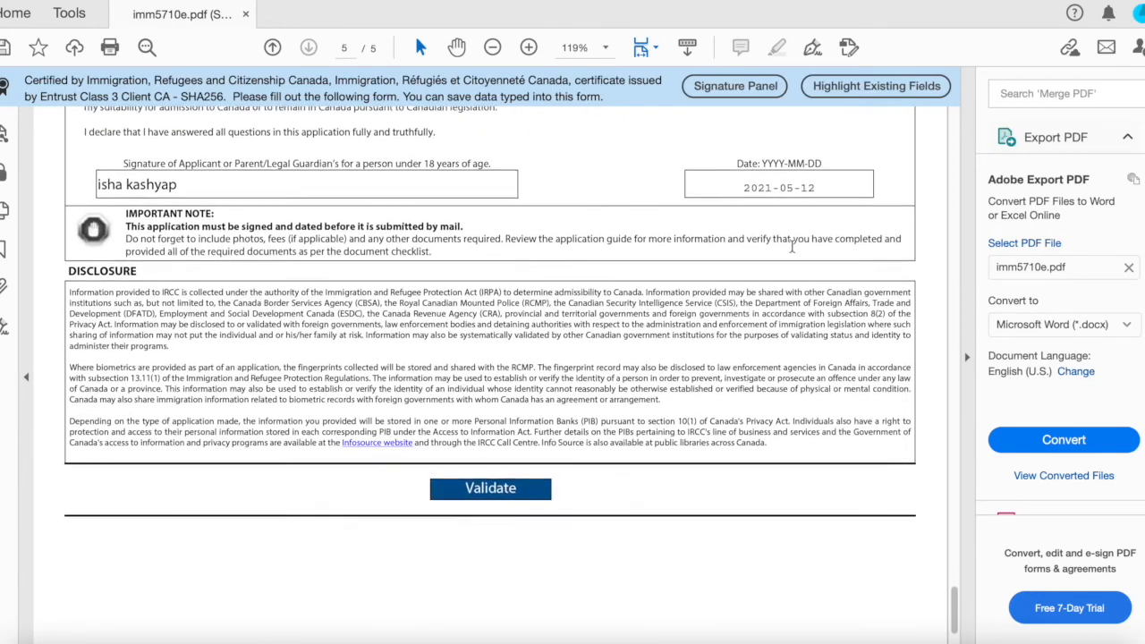
Validate the filled form and dismiss the missing-field warning.
{"action": "scroll", "coordinate": [775, 229], "scroll_direction": "up", "scroll_amount": 1}
{"action": "scroll", "coordinate": [711, 350], "scroll_direction": "up", "scroll_amount": 2}
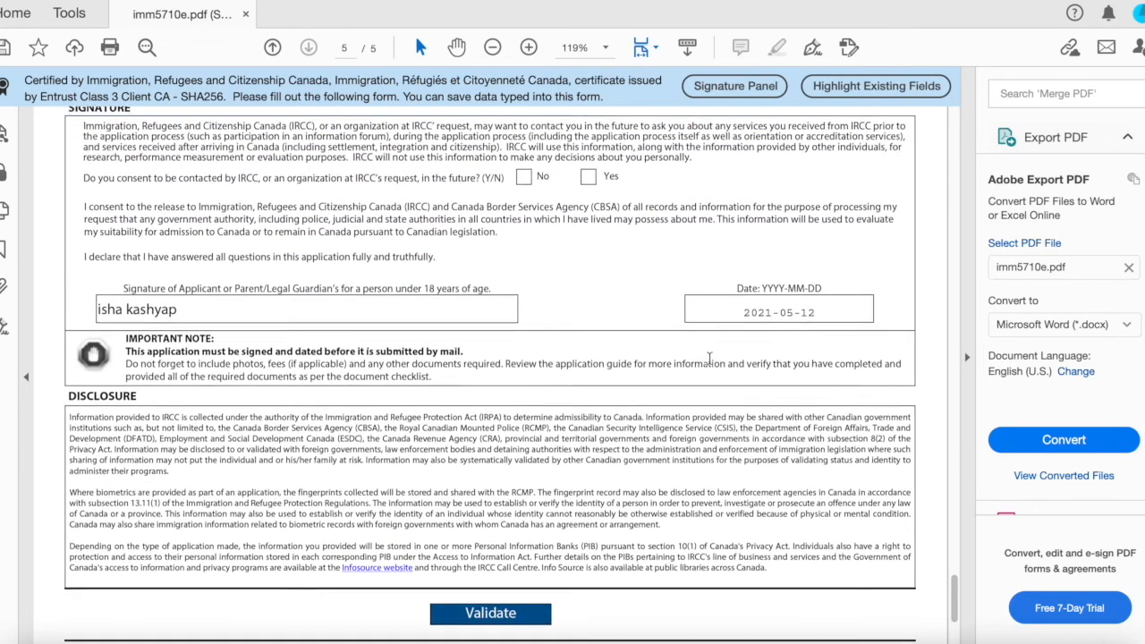
{"action": "left_click", "coordinate": [506, 619]}
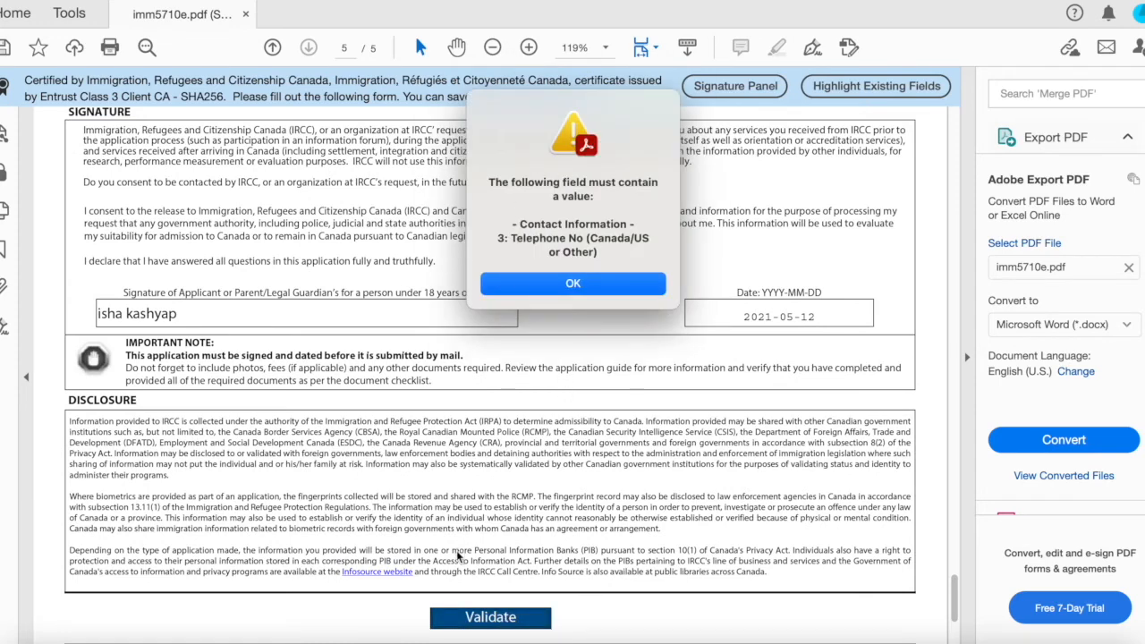
{"action": "left_click", "coordinate": [555, 291]}
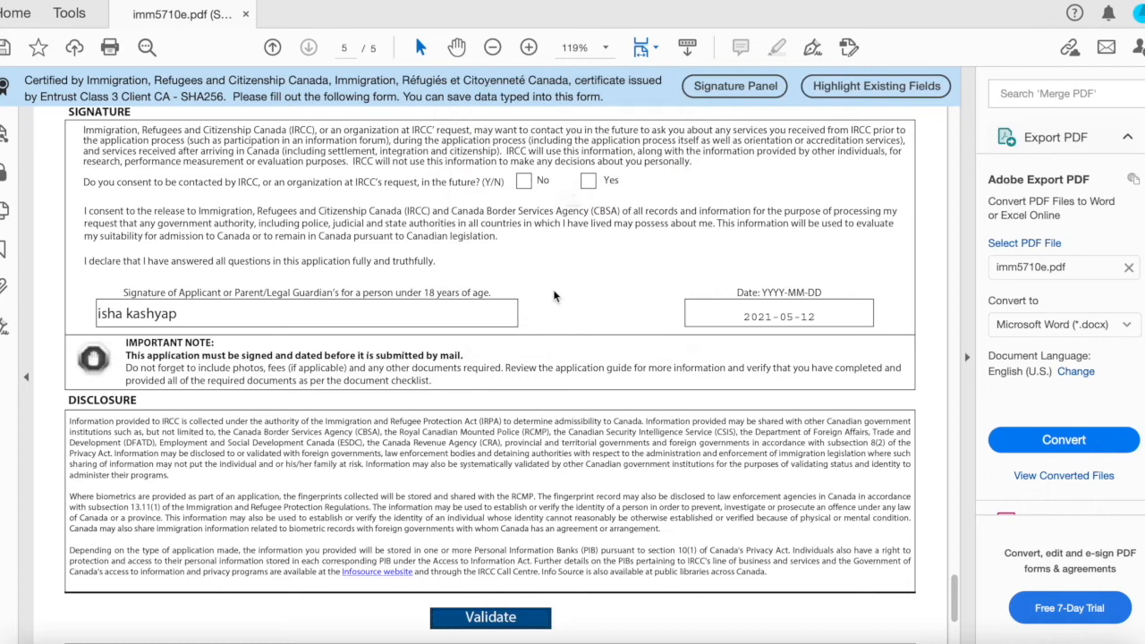
{"action": "left_click", "coordinate": [556, 284]}
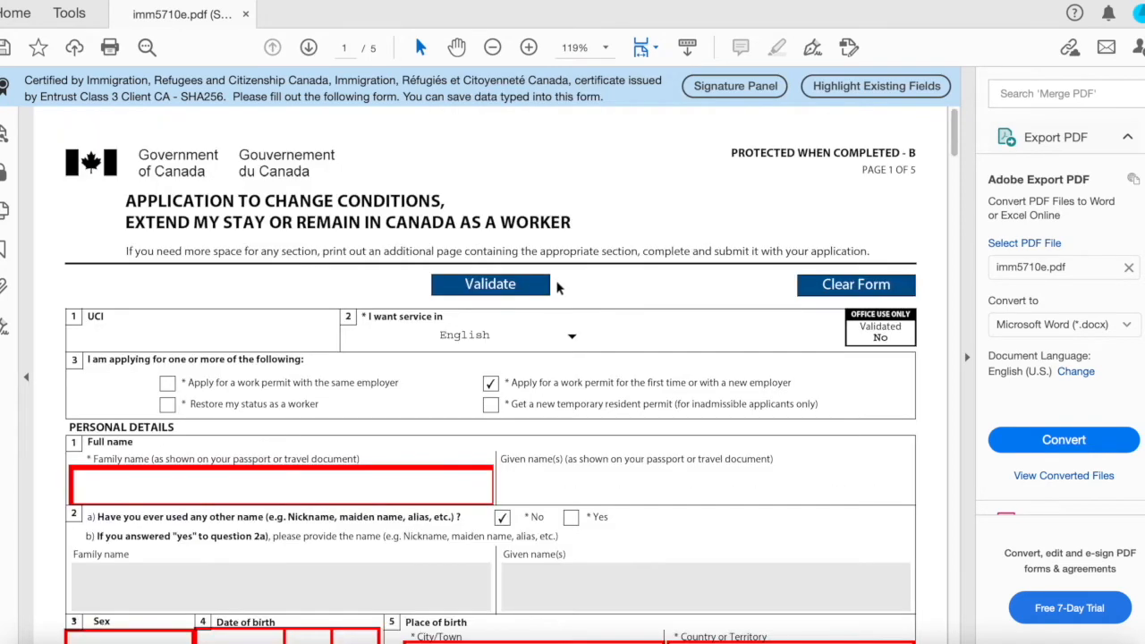
Close the PDF form without saving the changes.
{"action": "scroll", "coordinate": [556, 286], "scroll_direction": "down", "scroll_amount": 5}
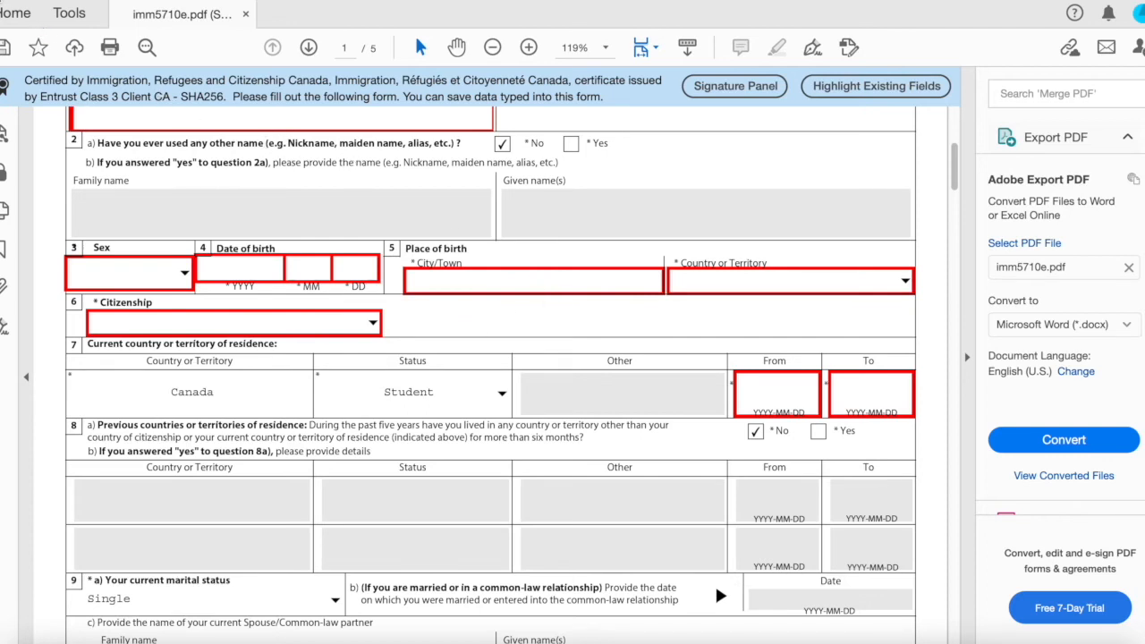
{"action": "left_click", "coordinate": [2, 2]}
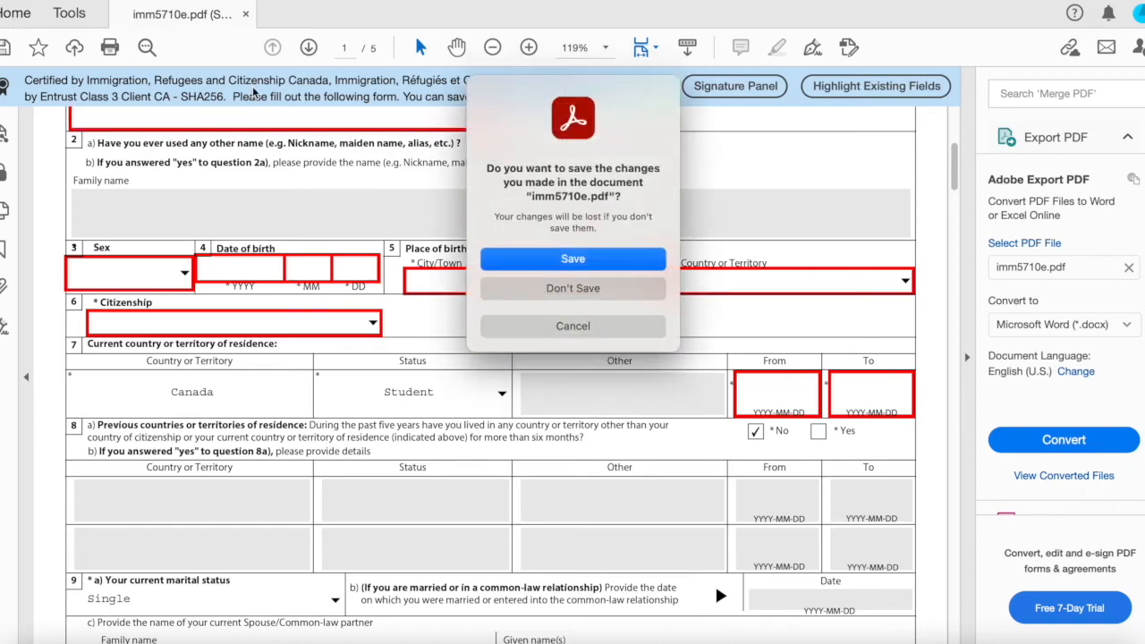
{"action": "left_click", "coordinate": [573, 288]}
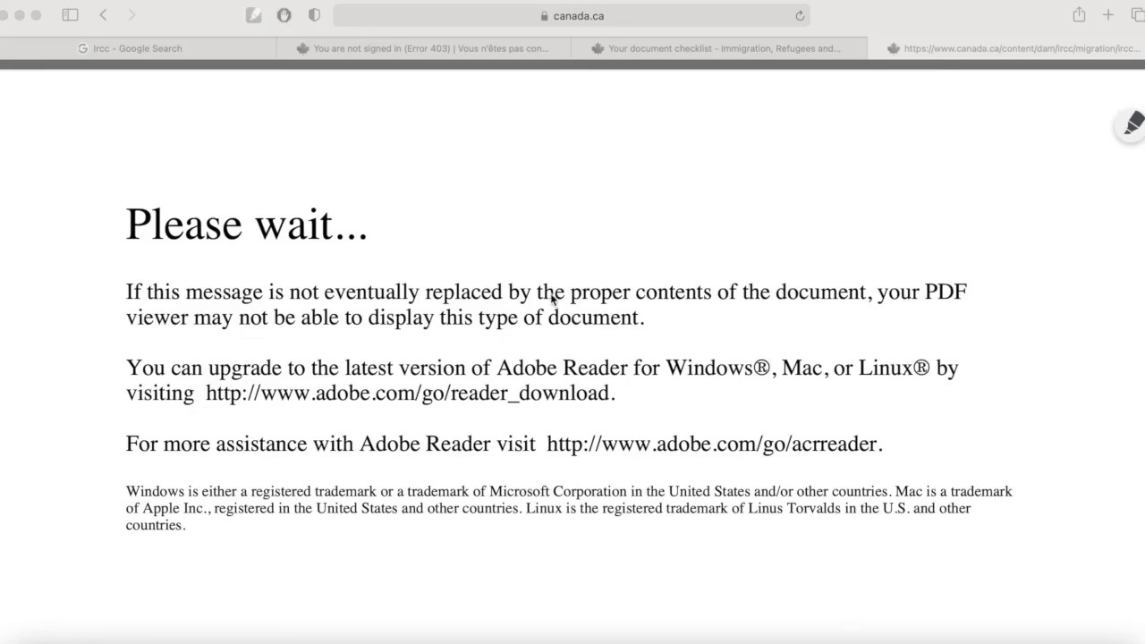
Switch to the document checklist tab and read the Passport document instructions.
{"action": "left_click", "coordinate": [747, 40]}
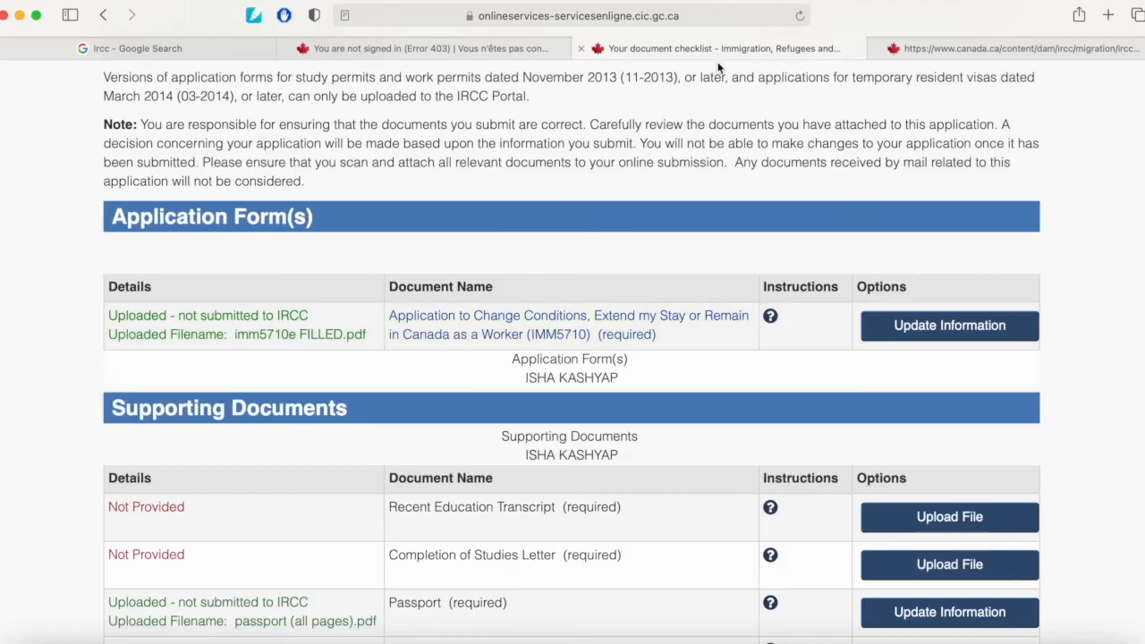
{"action": "scroll", "coordinate": [639, 224], "scroll_direction": "down", "scroll_amount": 3}
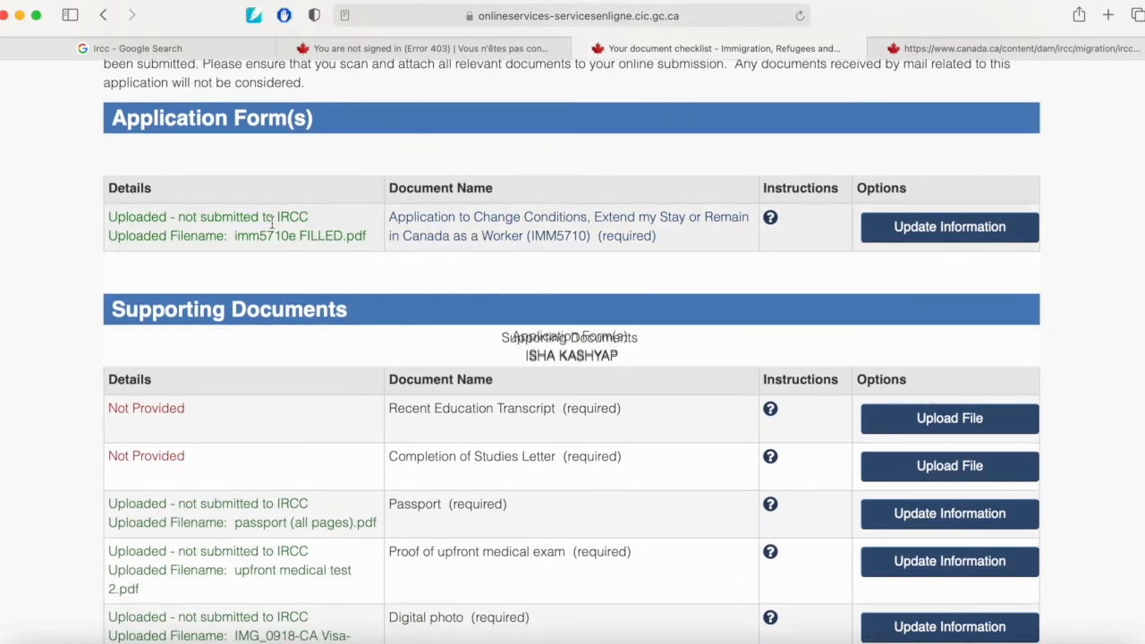
{"action": "scroll", "coordinate": [279, 235], "scroll_direction": "down", "scroll_amount": 5}
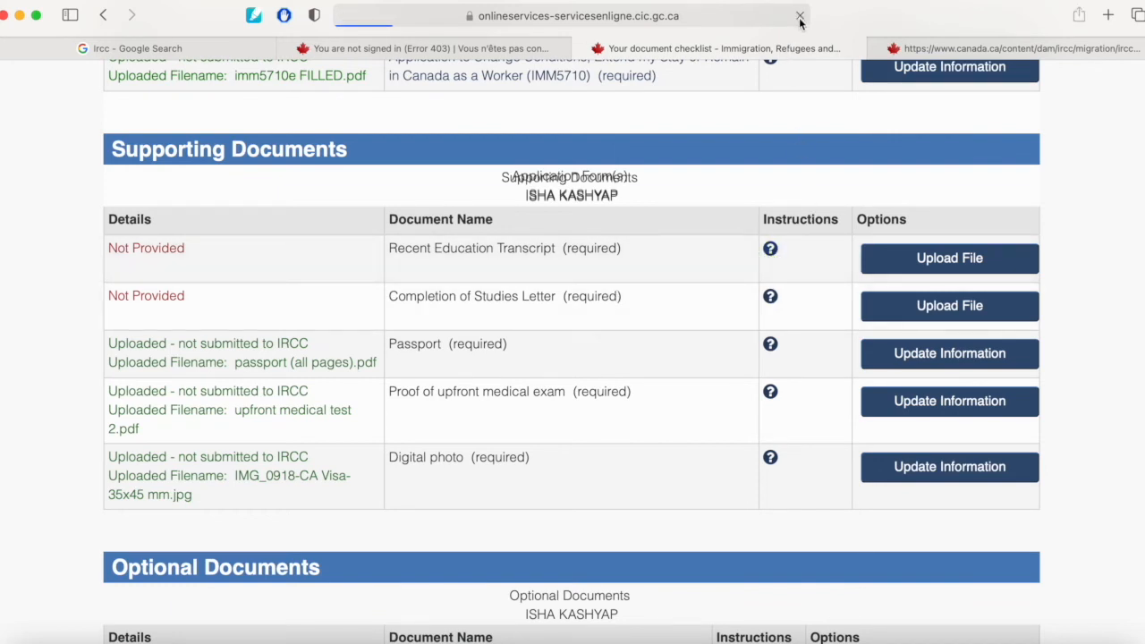
{"action": "scroll", "coordinate": [713, 362], "scroll_direction": "down", "scroll_amount": 2}
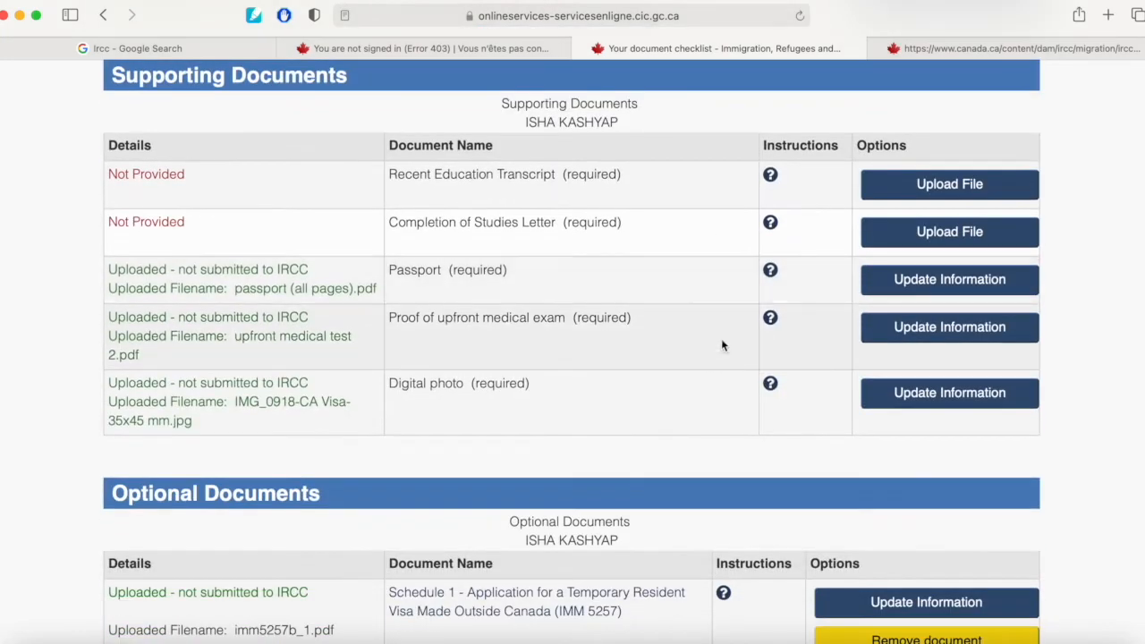
{"action": "left_click", "coordinate": [769, 271]}
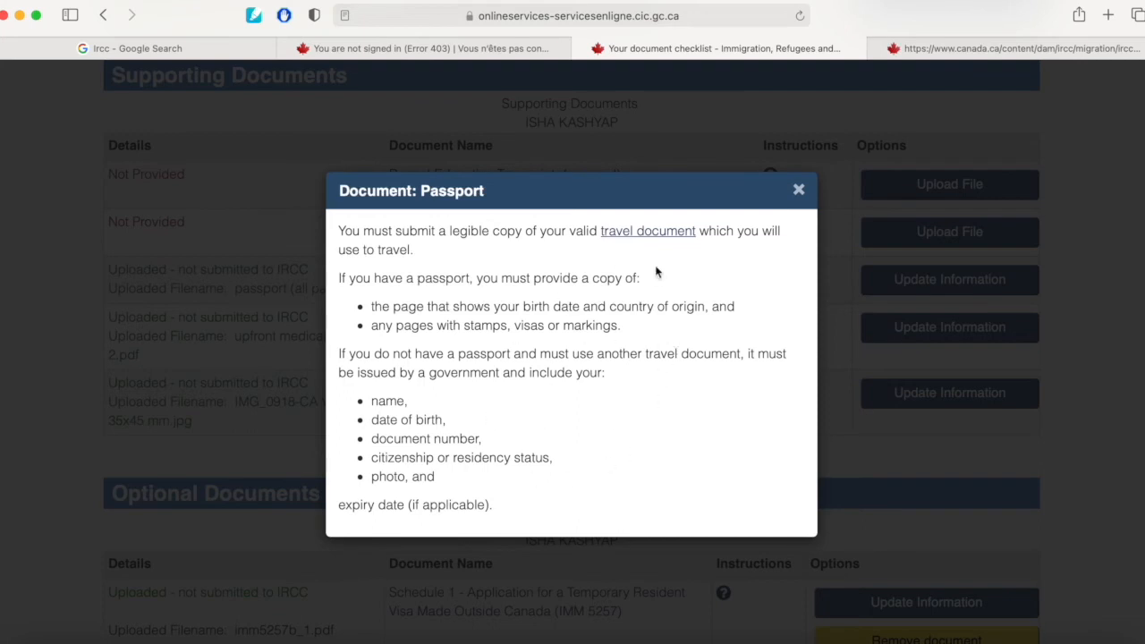
{"action": "left_click", "coordinate": [799, 190]}
Review the supporting documents list and read the Proof of upfront medical exam instructions.
{"action": "scroll", "coordinate": [765, 260], "scroll_direction": "down", "scroll_amount": 5}
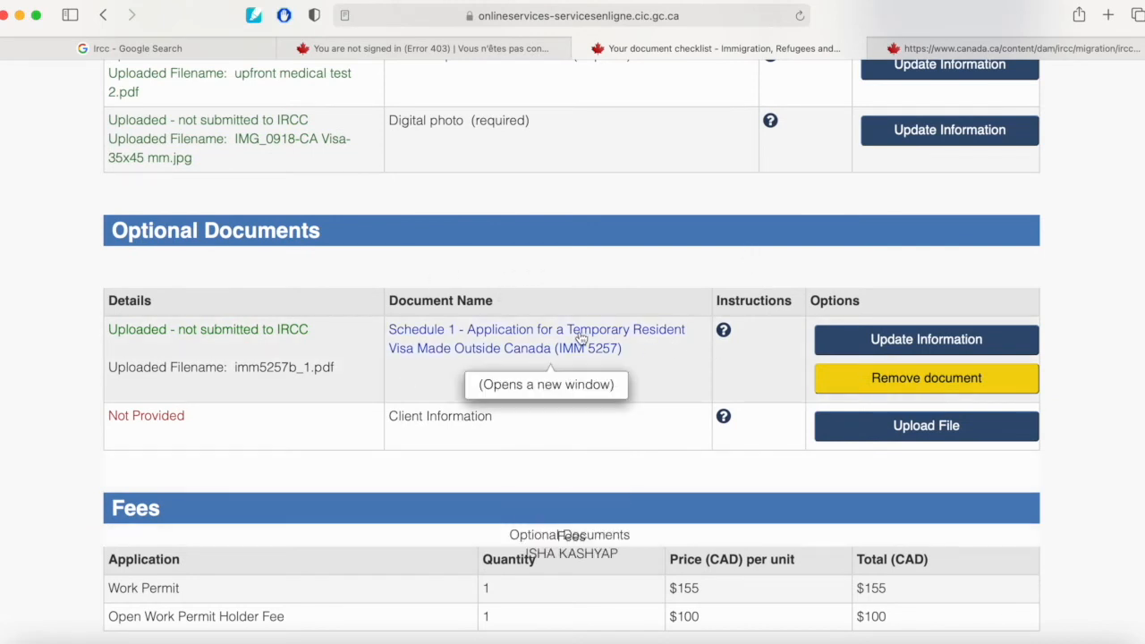
{"action": "scroll", "coordinate": [580, 333], "scroll_direction": "up", "scroll_amount": 3}
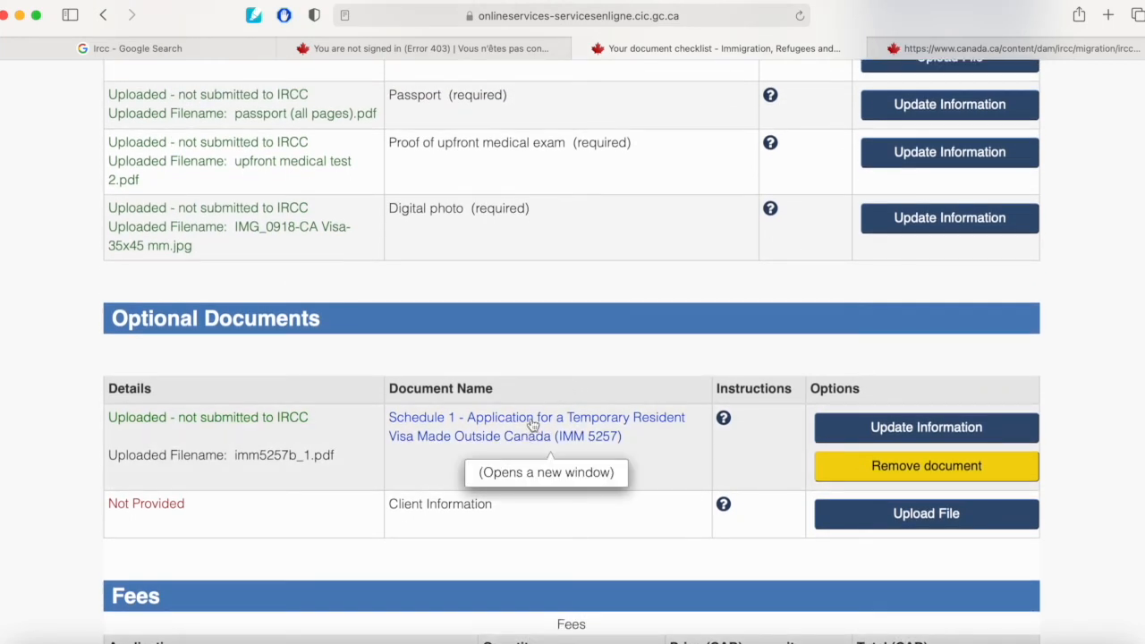
{"action": "scroll", "coordinate": [486, 226], "scroll_direction": "up", "scroll_amount": 1}
{"action": "scroll", "coordinate": [494, 225], "scroll_direction": "up", "scroll_amount": 1}
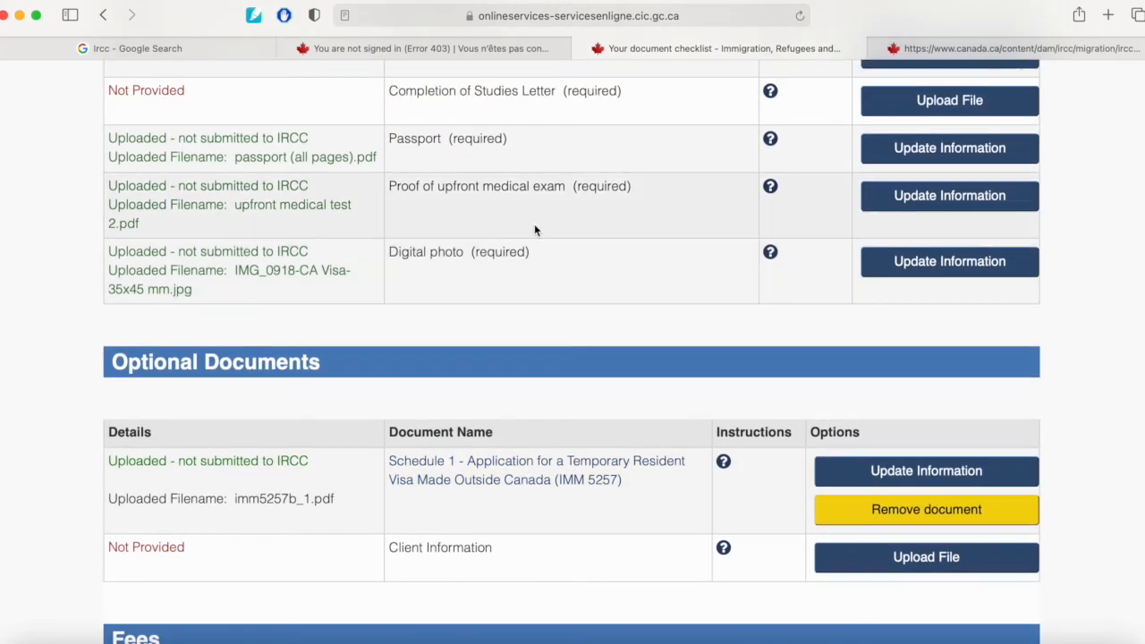
{"action": "scroll", "coordinate": [770, 188], "scroll_direction": "up", "scroll_amount": 3}
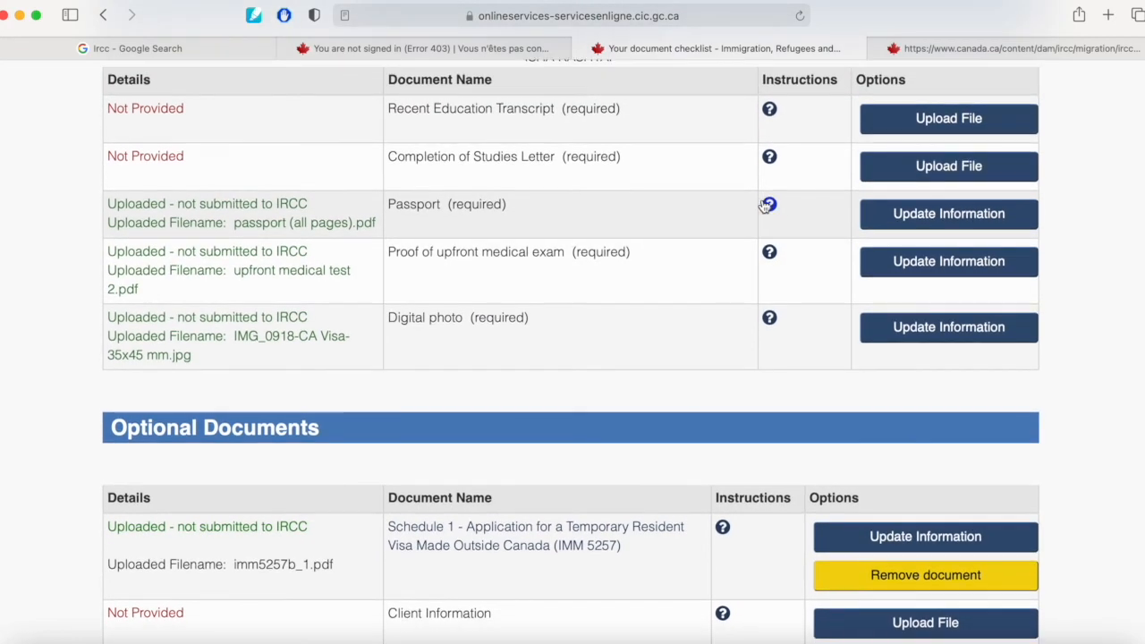
{"action": "left_click", "coordinate": [775, 253]}
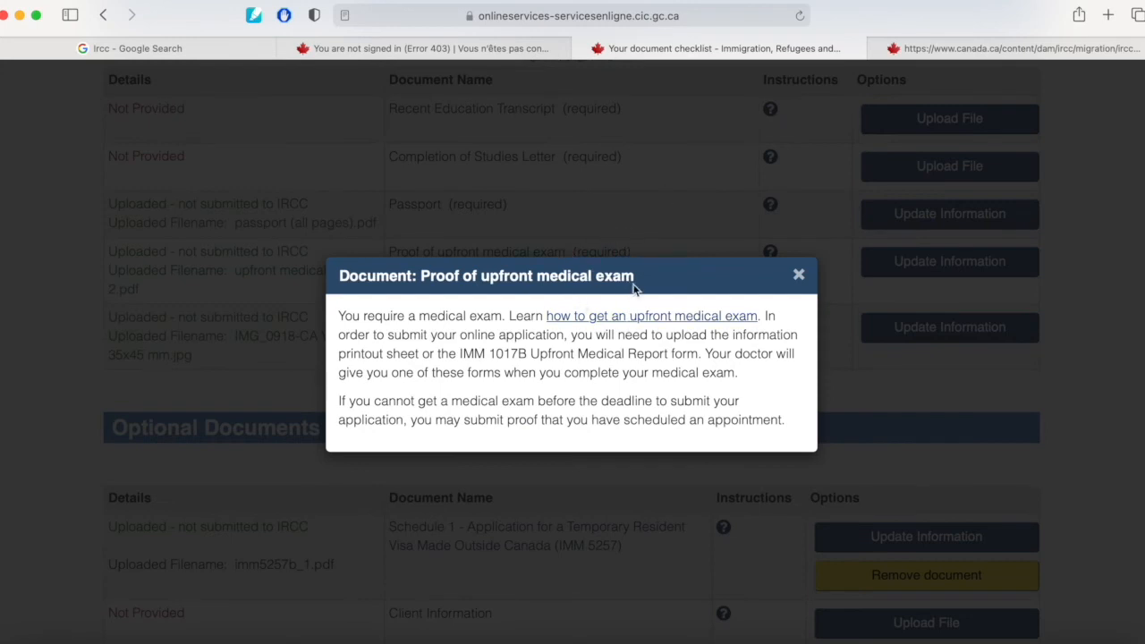
{"action": "left_click", "coordinate": [658, 192]}
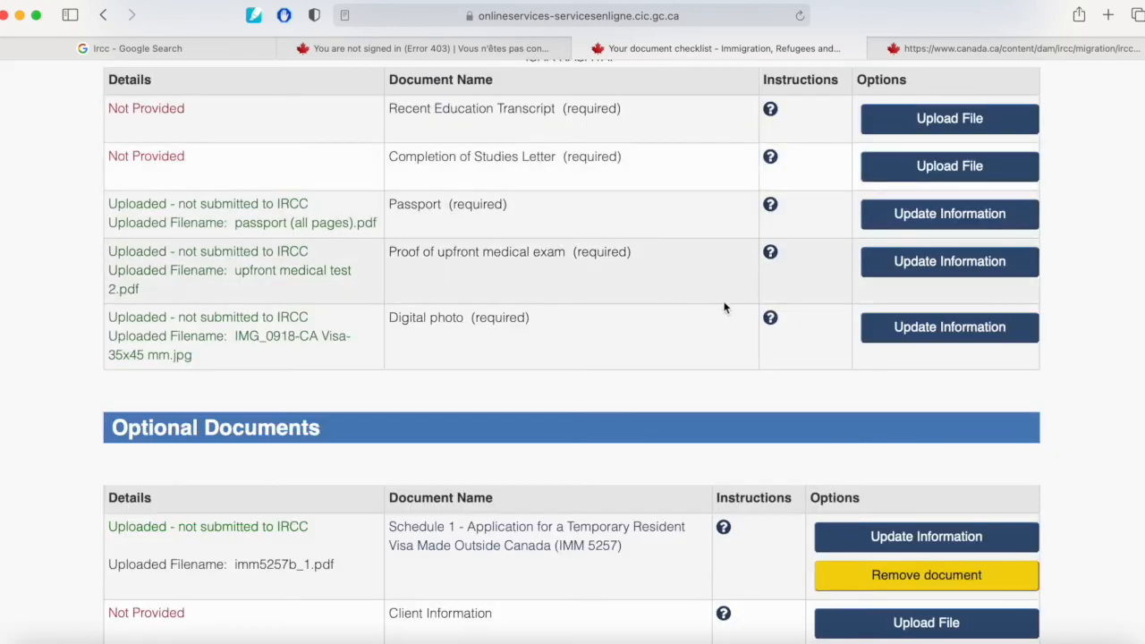
Read the Digital photo instructions, briefly highlighting the minimum photo frame size, then close the dialog and highlighter panel.
{"action": "left_click", "coordinate": [772, 322]}
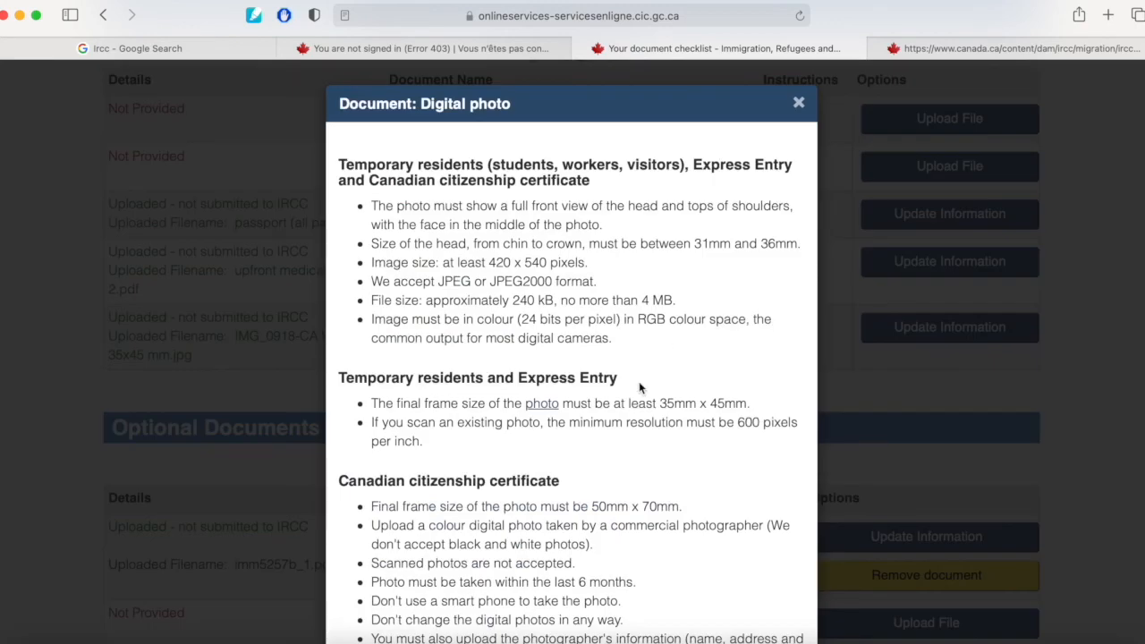
{"action": "scroll", "coordinate": [639, 381], "scroll_direction": "down", "scroll_amount": 2}
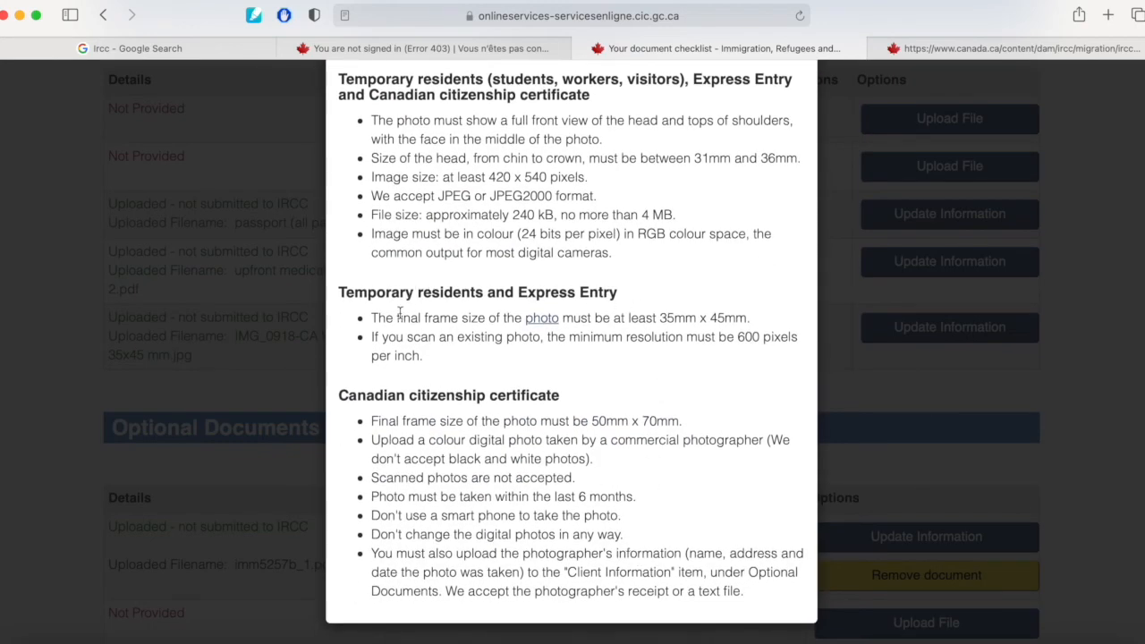
{"action": "left_click_drag", "start_coordinate": [660, 317], "coordinate": [746, 319]}
{"action": "left_click", "coordinate": [765, 337]}
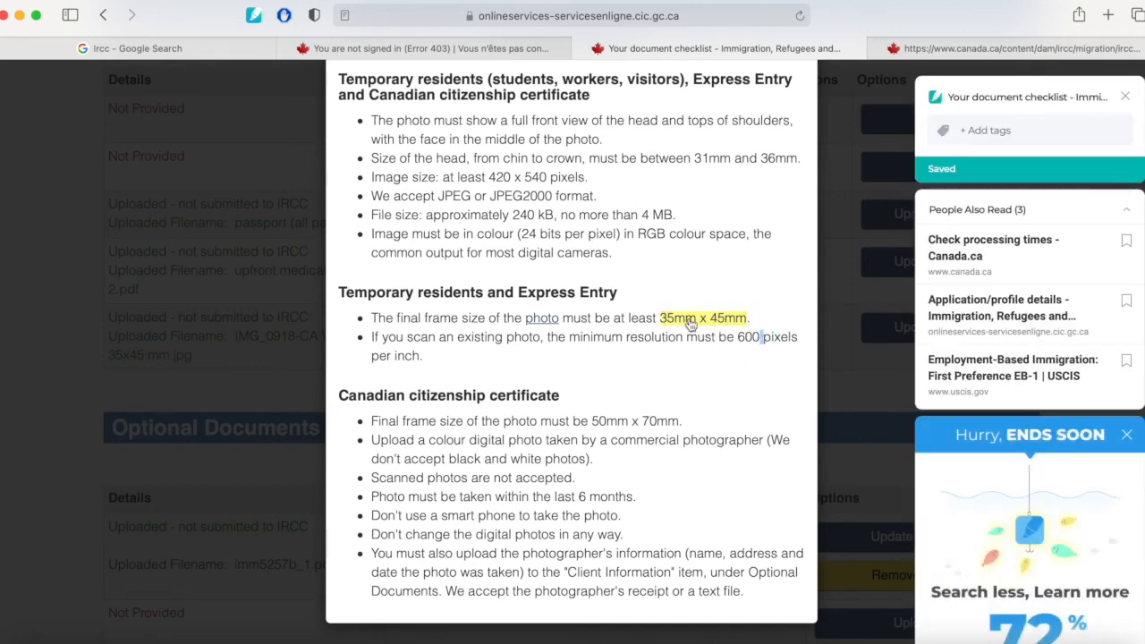
{"action": "left_click", "coordinate": [709, 323]}
{"action": "left_click", "coordinate": [750, 301]}
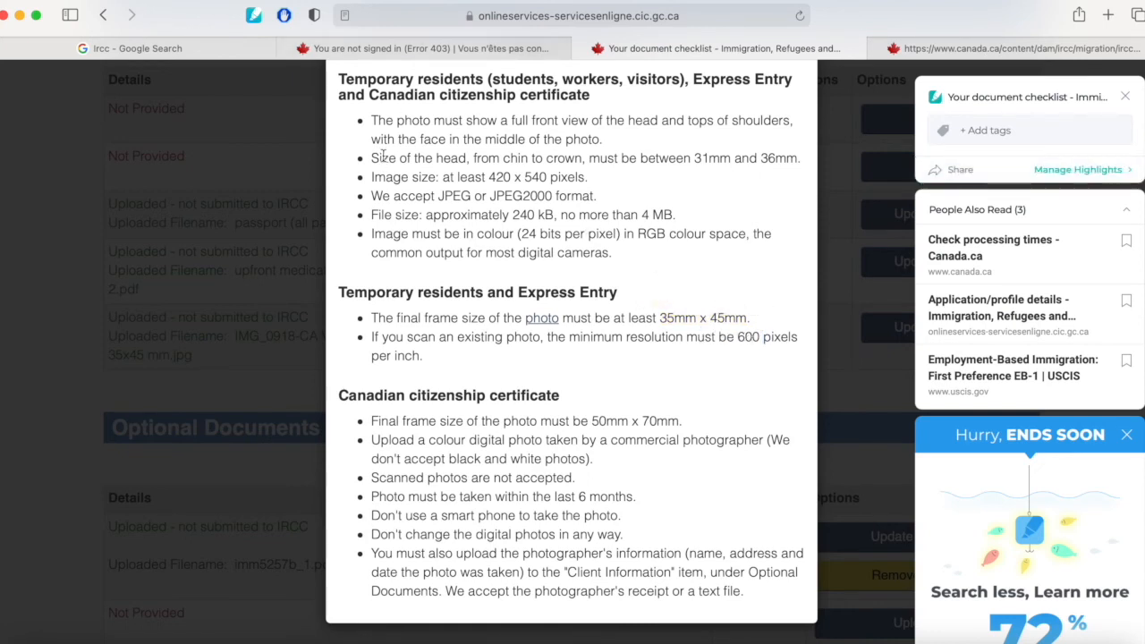
{"action": "scroll", "coordinate": [385, 157], "scroll_direction": "up", "scroll_amount": 2}
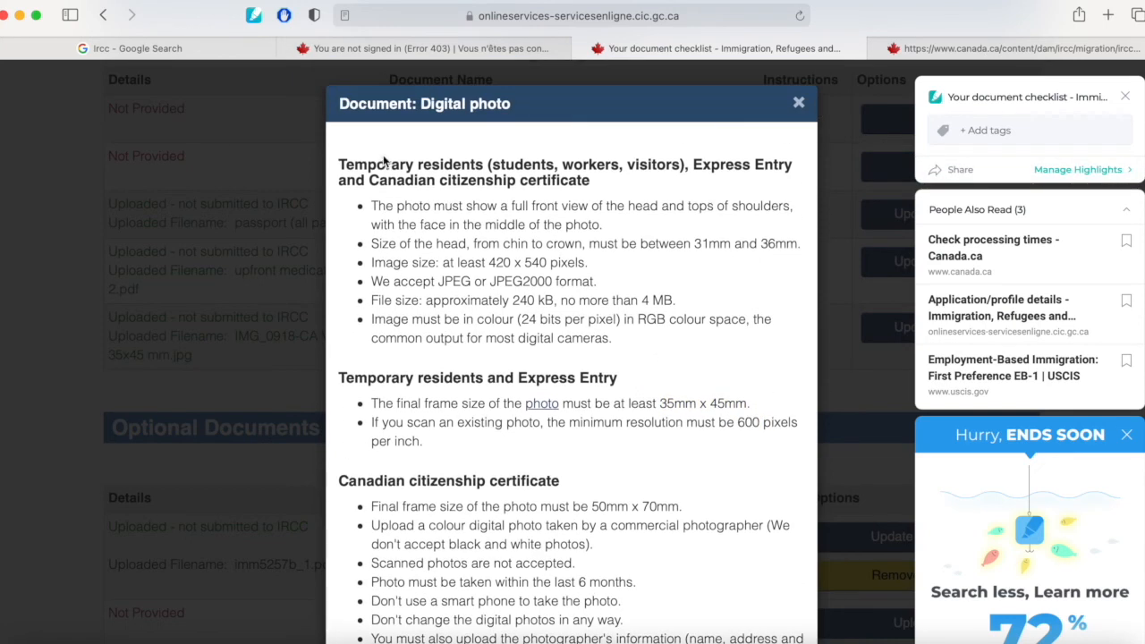
{"action": "left_click", "coordinate": [799, 104]}
{"action": "scroll", "coordinate": [758, 252], "scroll_direction": "down", "scroll_amount": 2}
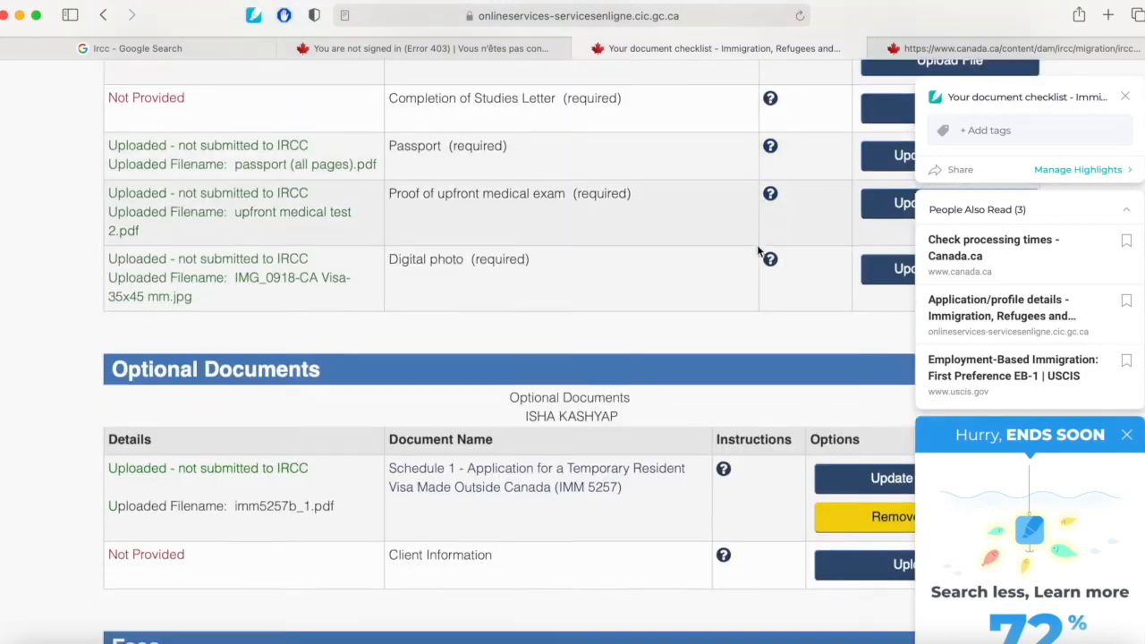
{"action": "left_click", "coordinate": [1124, 97]}
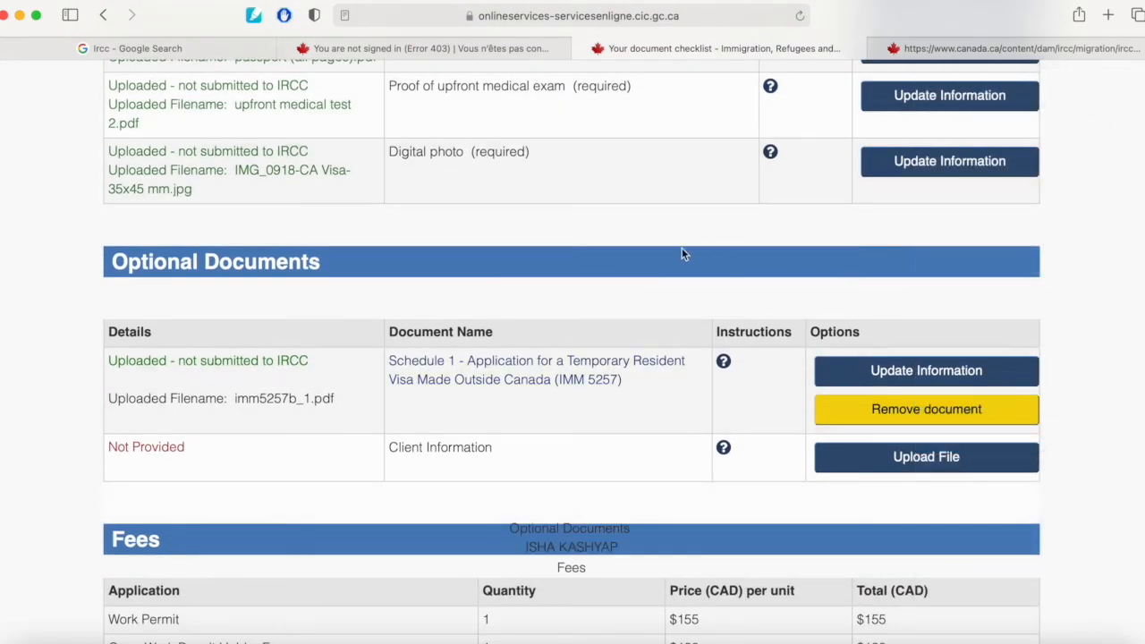
Scroll through the checklist's optional documents and fees sections back to the top.
{"action": "scroll", "coordinate": [706, 329], "scroll_direction": "down", "scroll_amount": 2}
{"action": "scroll", "coordinate": [705, 331], "scroll_direction": "down", "scroll_amount": 1}
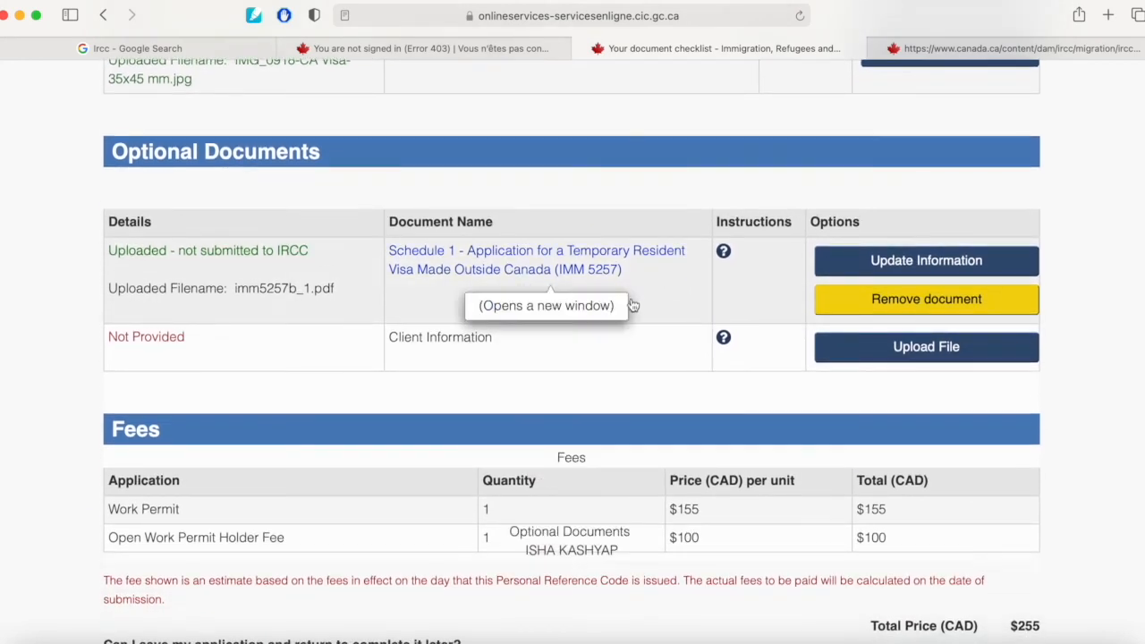
{"action": "scroll", "coordinate": [505, 479], "scroll_direction": "down", "scroll_amount": 3}
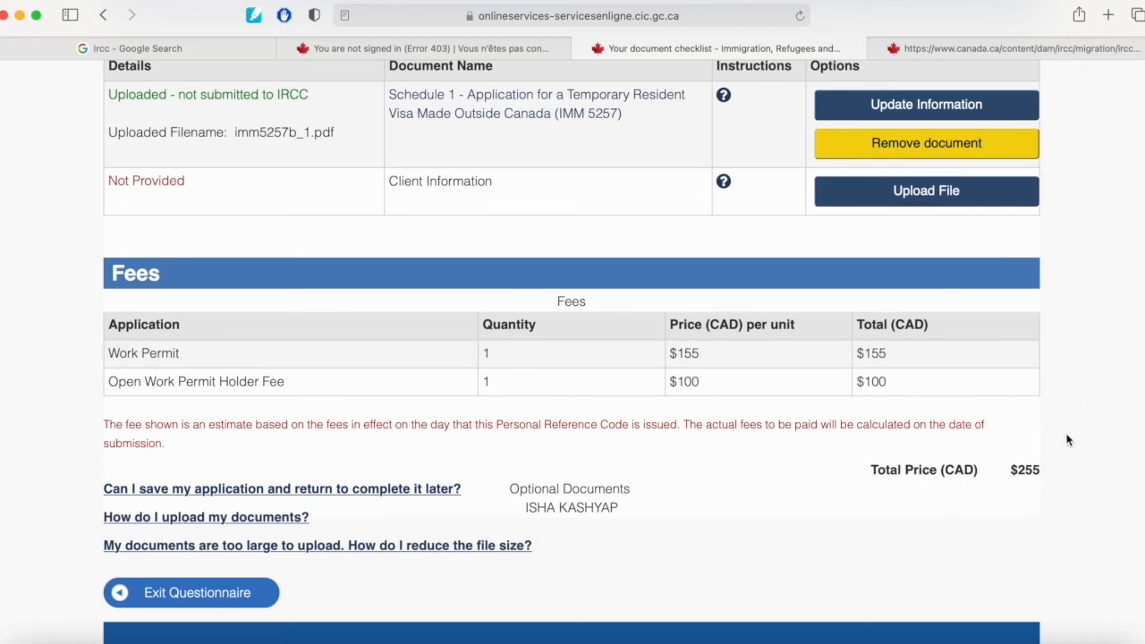
{"action": "scroll", "coordinate": [973, 392], "scroll_direction": "up", "scroll_amount": 15}
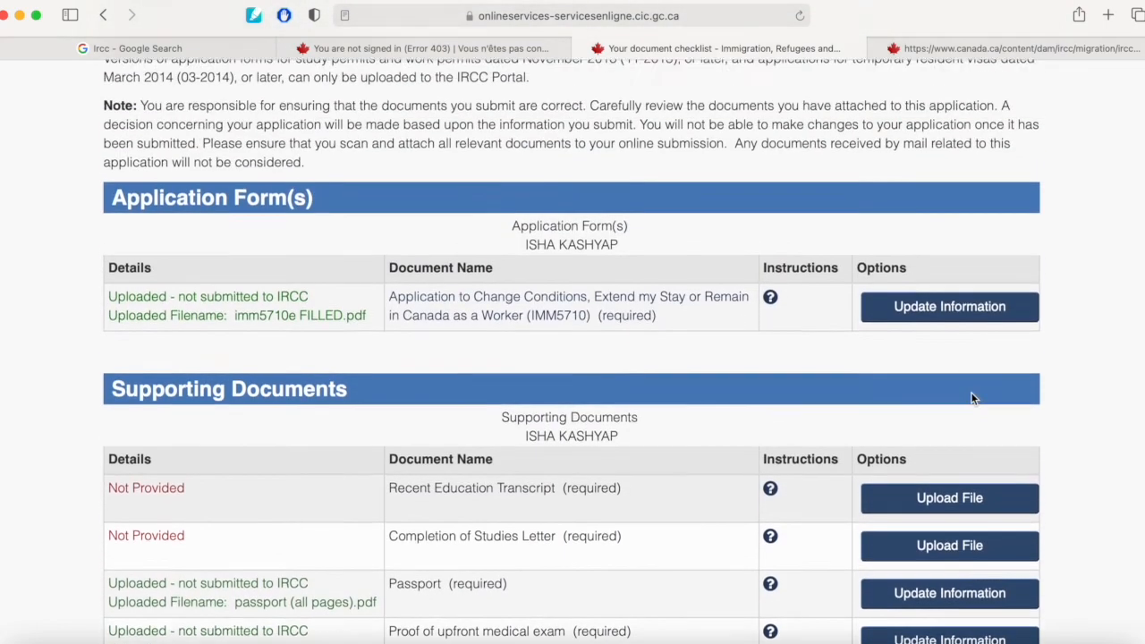
{"action": "scroll", "coordinate": [971, 392], "scroll_direction": "down", "scroll_amount": 9}
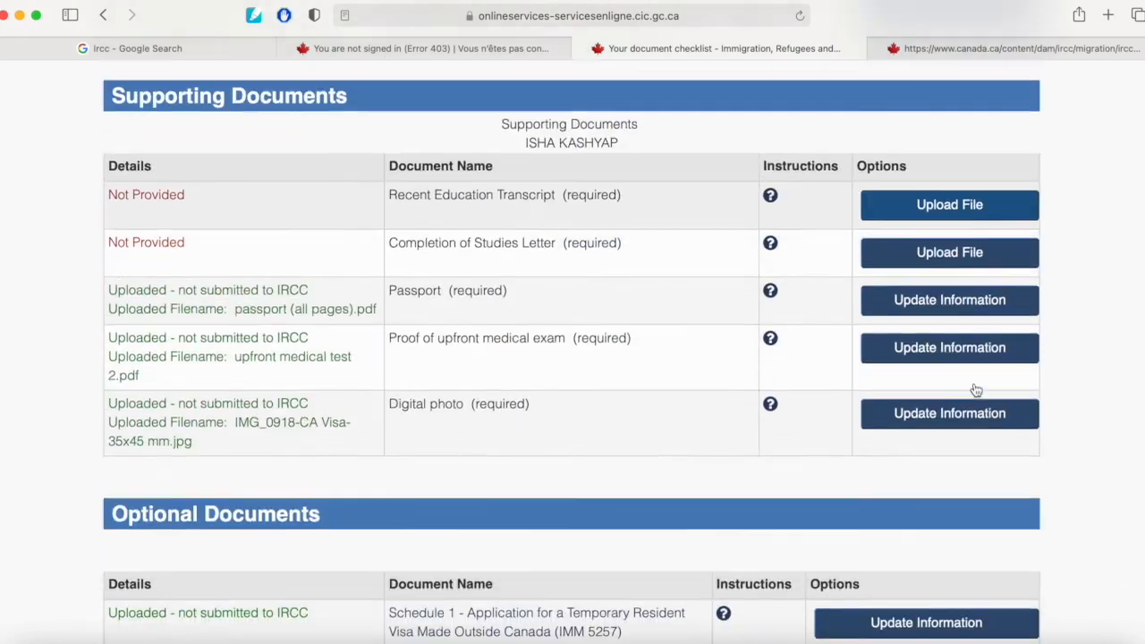
{"action": "scroll", "coordinate": [975, 389], "scroll_direction": "down", "scroll_amount": 4}
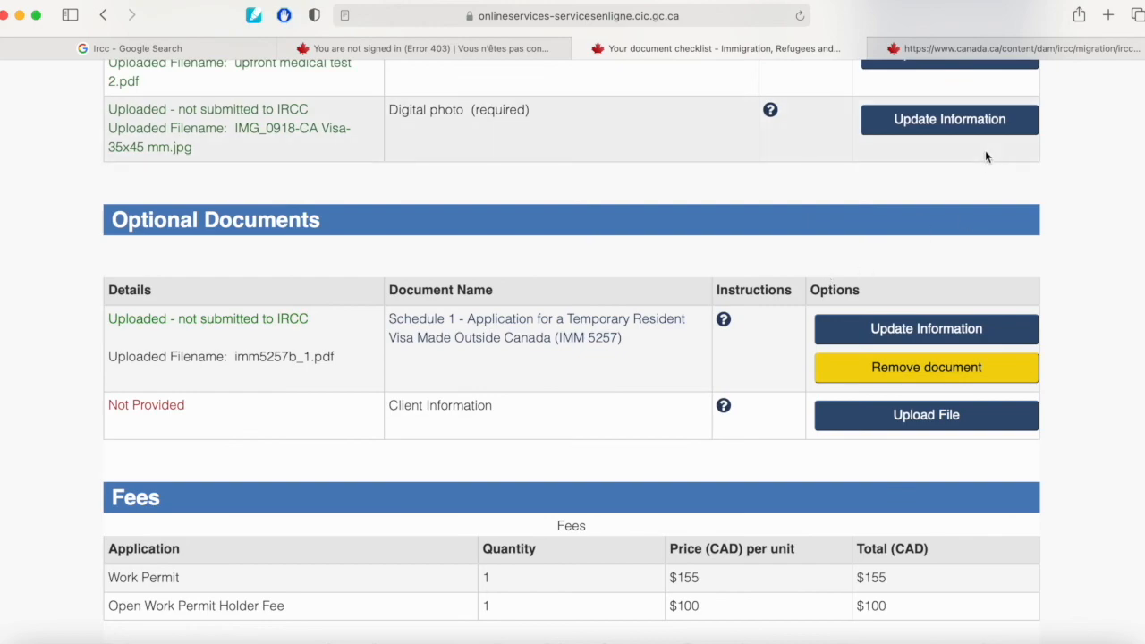
{"action": "scroll", "coordinate": [985, 150], "scroll_direction": "down", "scroll_amount": 10}
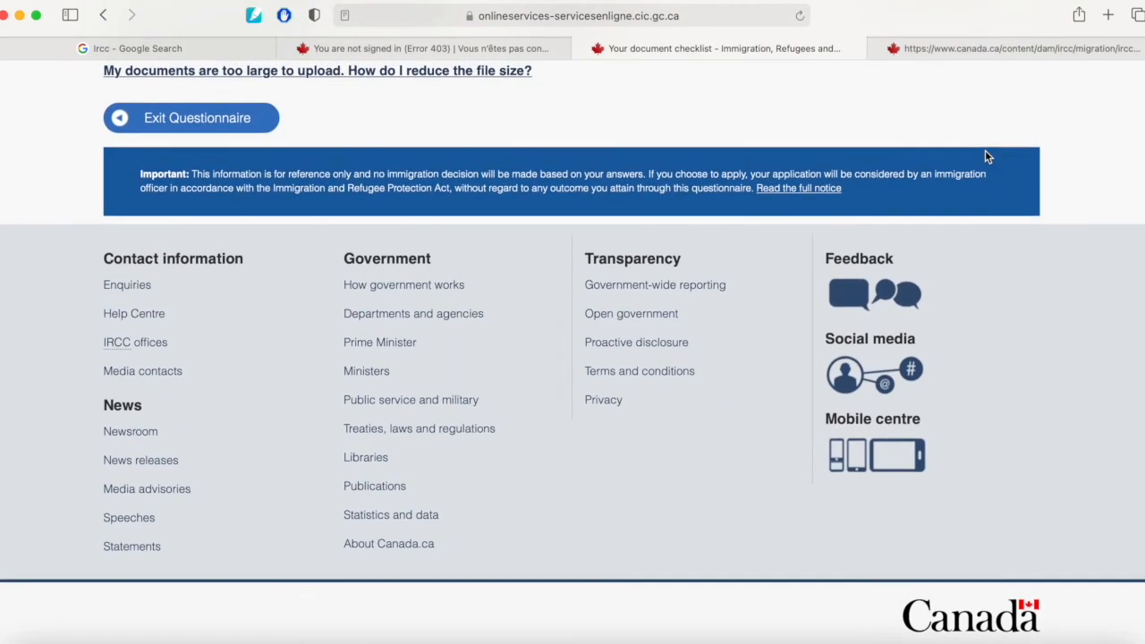
{"action": "scroll", "coordinate": [858, 126], "scroll_direction": "up", "scroll_amount": 15}
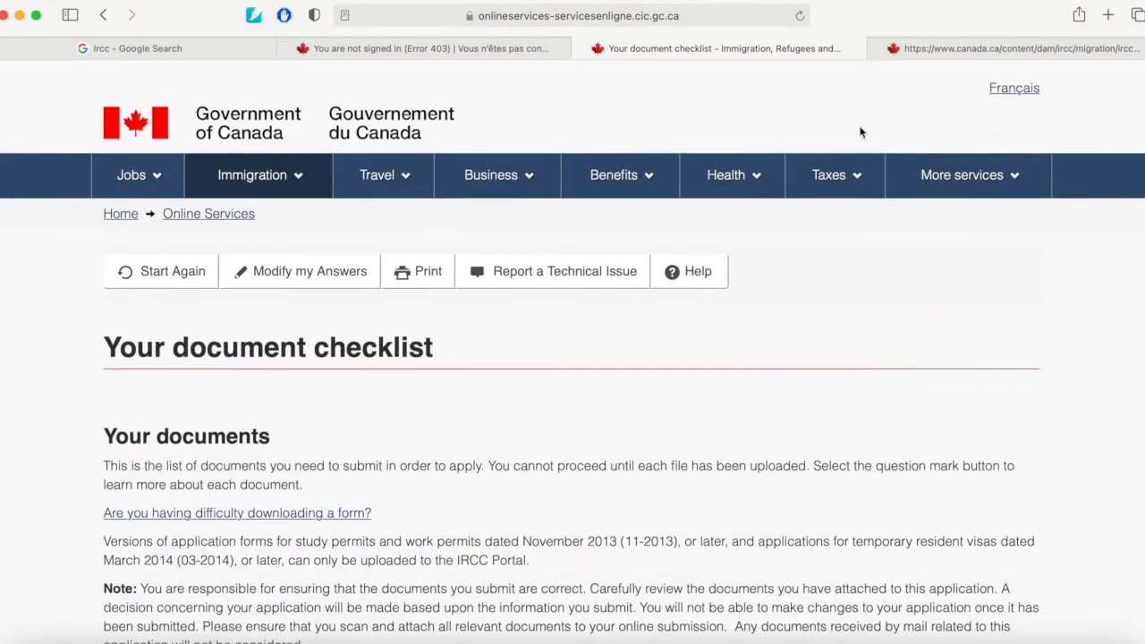